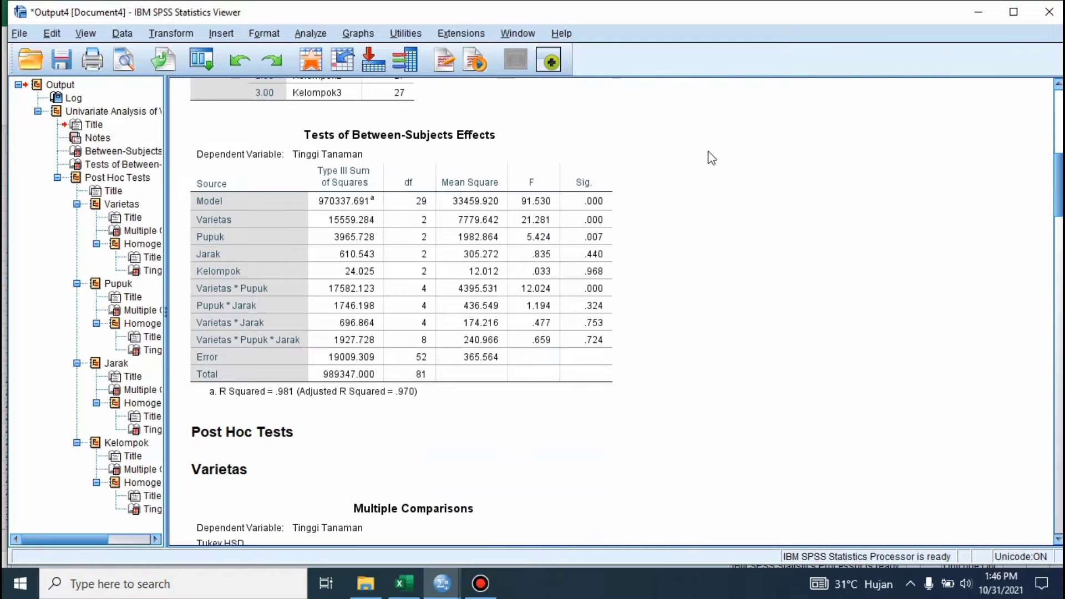
left_click(269, 197)
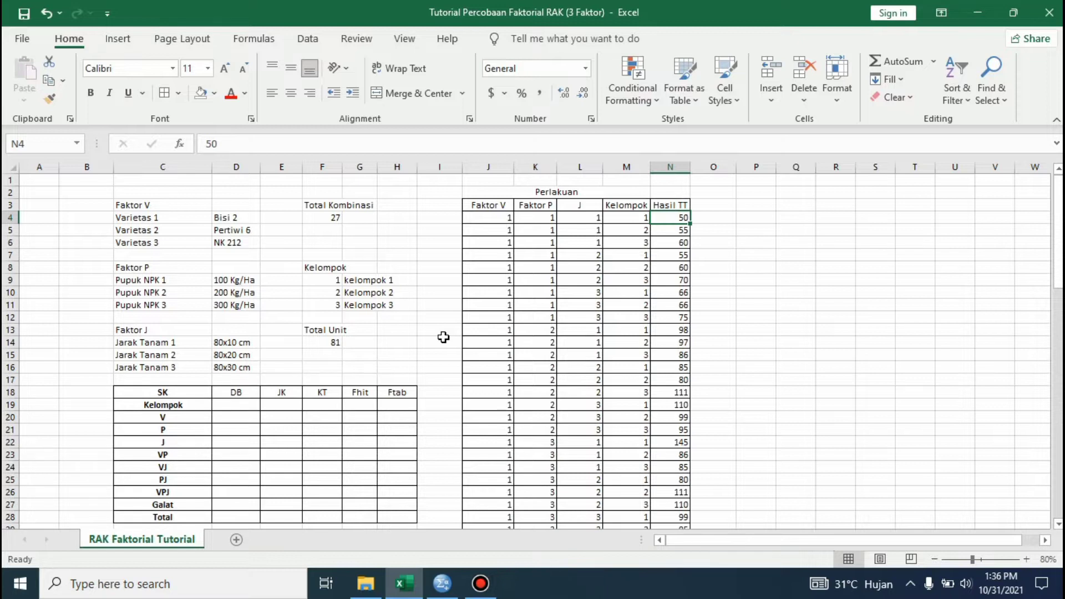
Review the levels of the variety (V), NPK fertilizer (P) and planting distance (J) factors in the worksheet
left_click(156, 207)
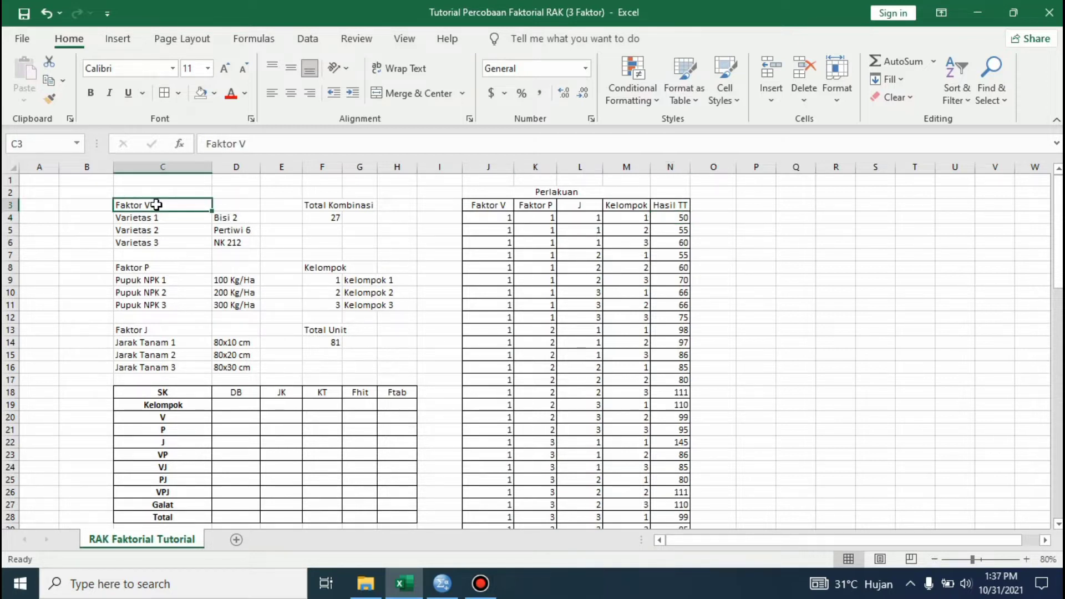
left_click(158, 219)
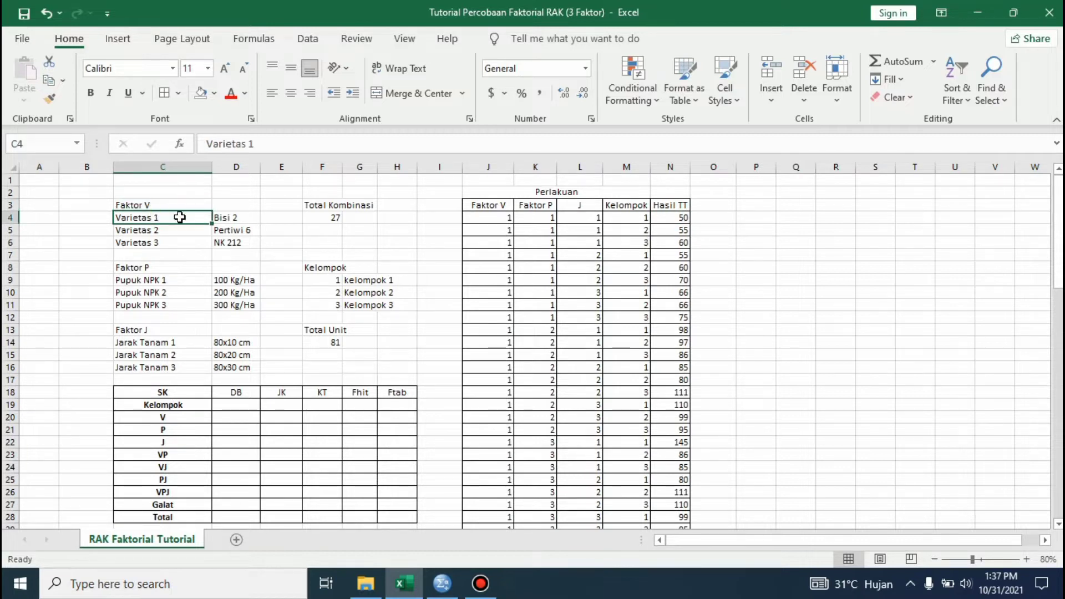
left_click_drag(176, 224, 252, 244)
left_click(291, 250)
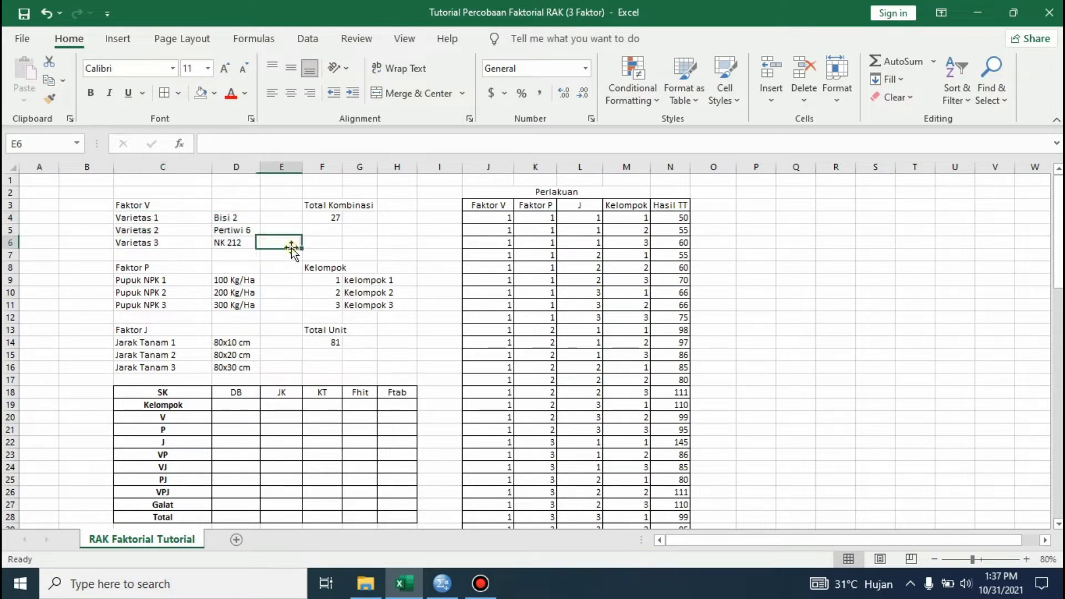
left_click(151, 265)
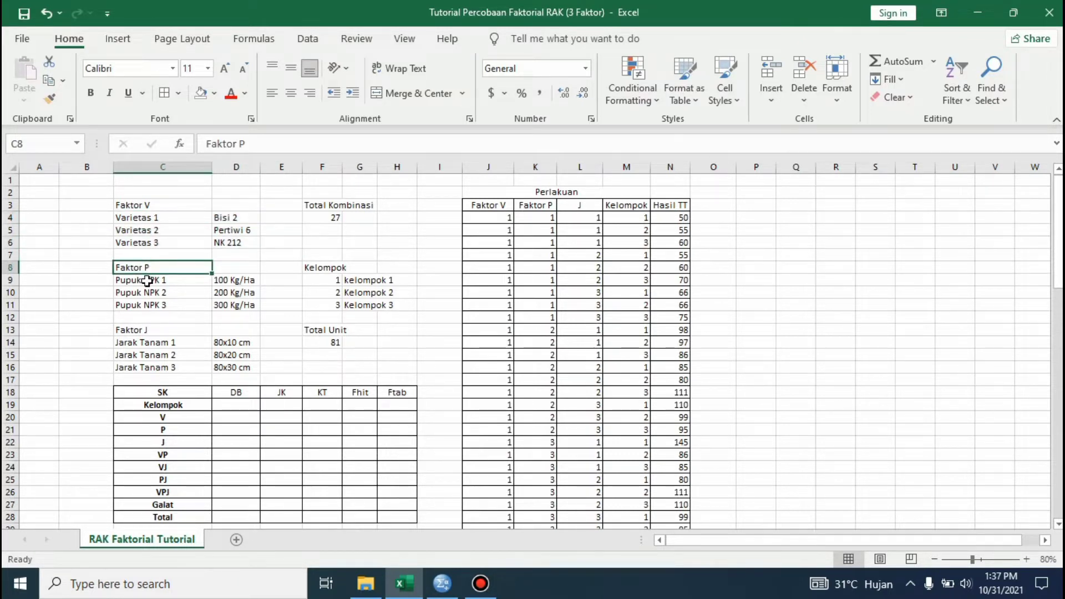
left_click_drag(147, 281, 239, 304)
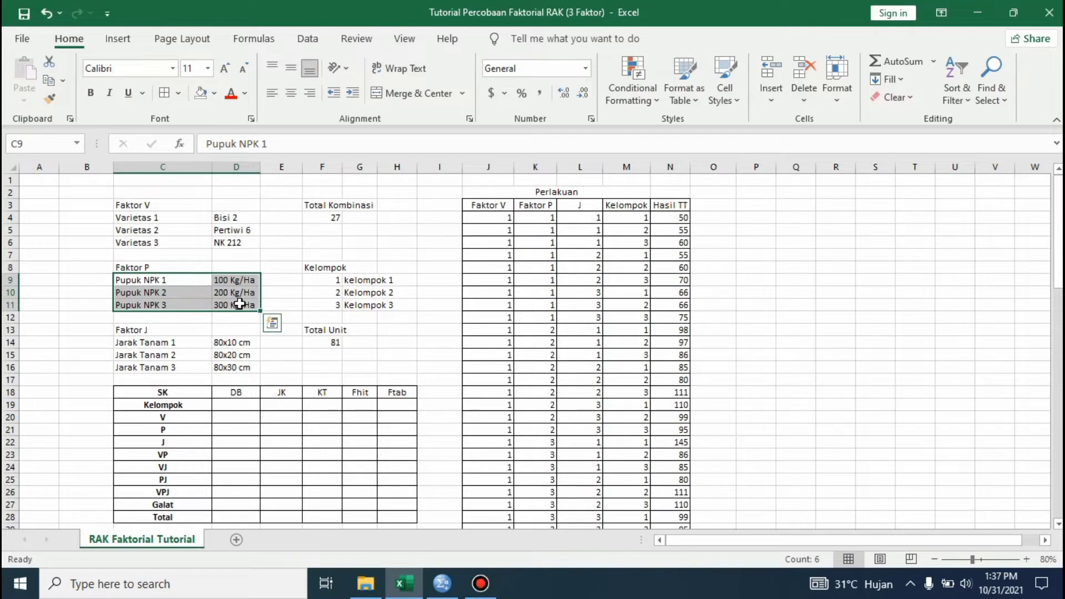
left_click(146, 332)
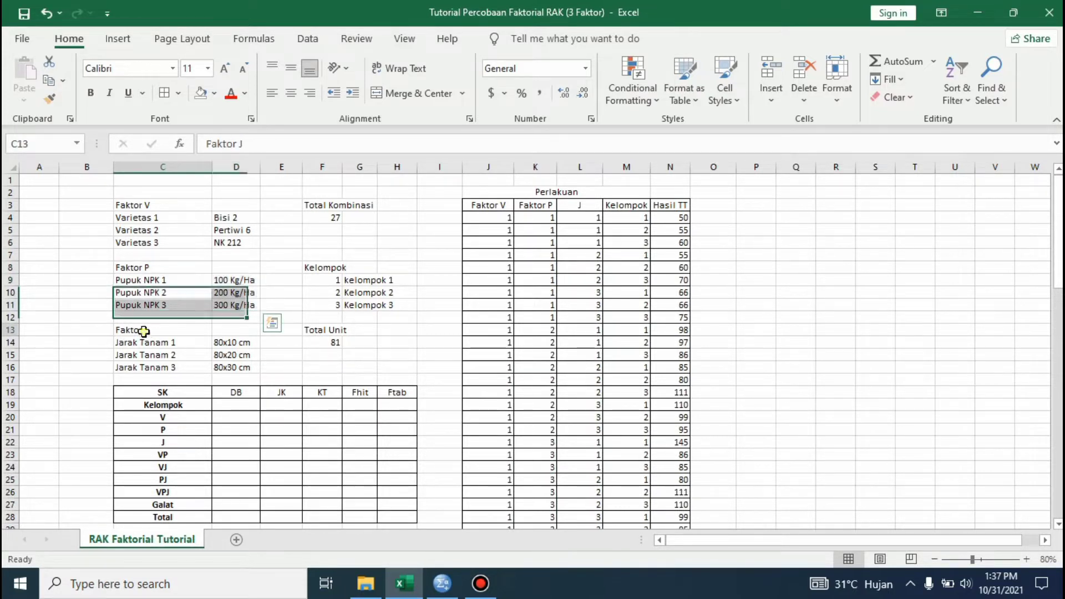
left_click_drag(157, 330, 234, 371)
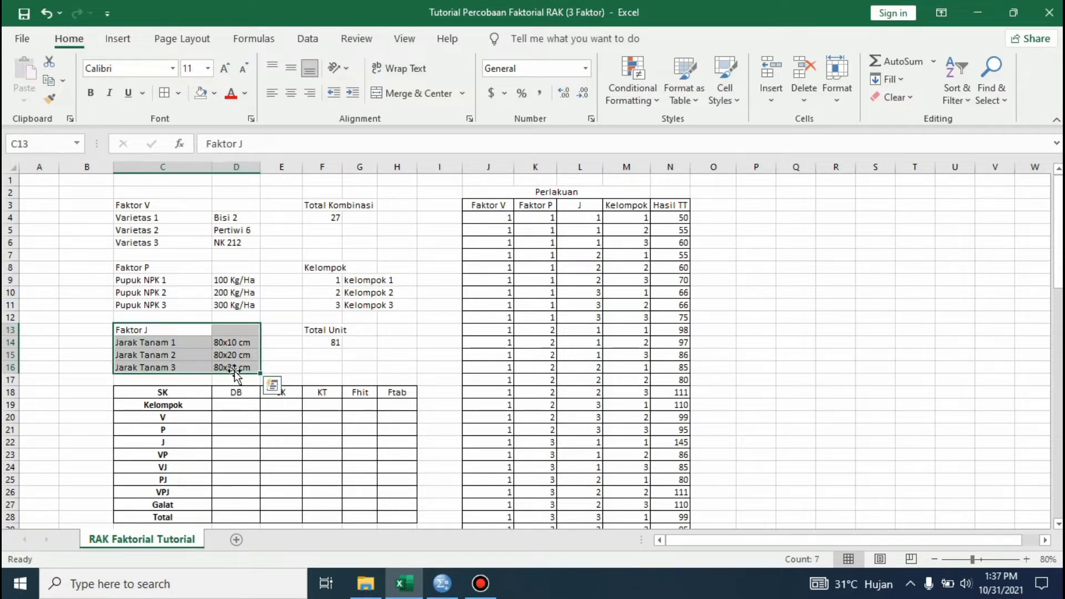
left_click(358, 232)
left_click(161, 206)
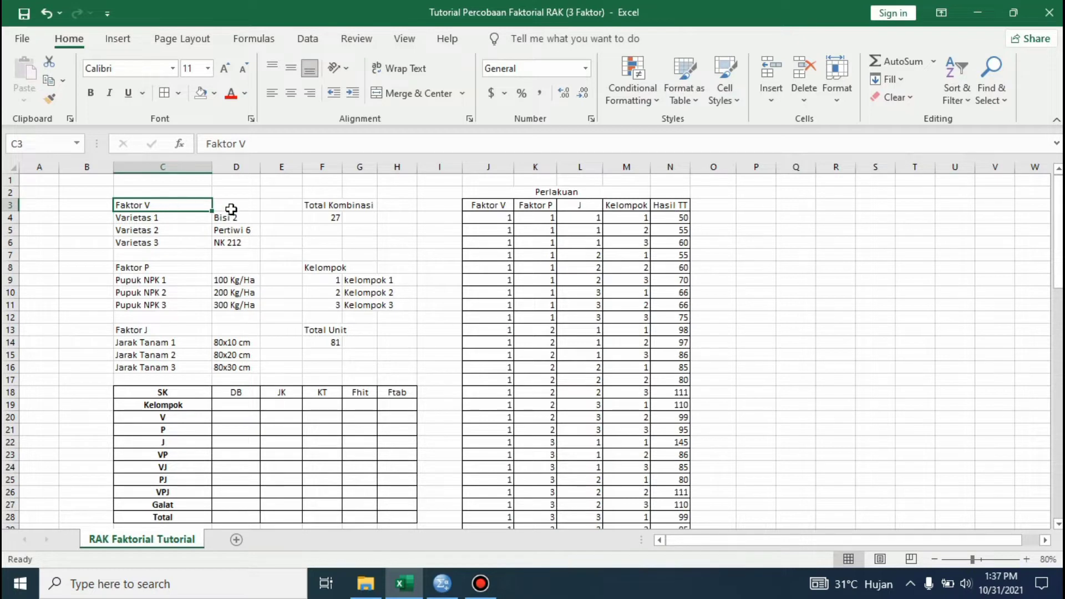
Calculate the Total Kombinasi value in cell F4 with the formula =3*3*3
left_click(319, 218)
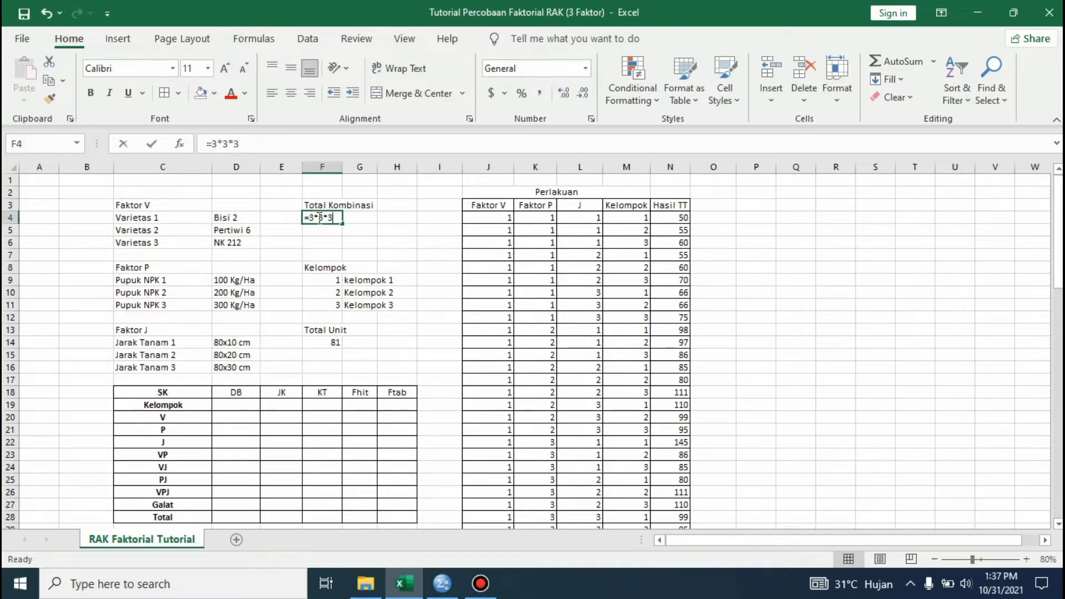
type("=3")
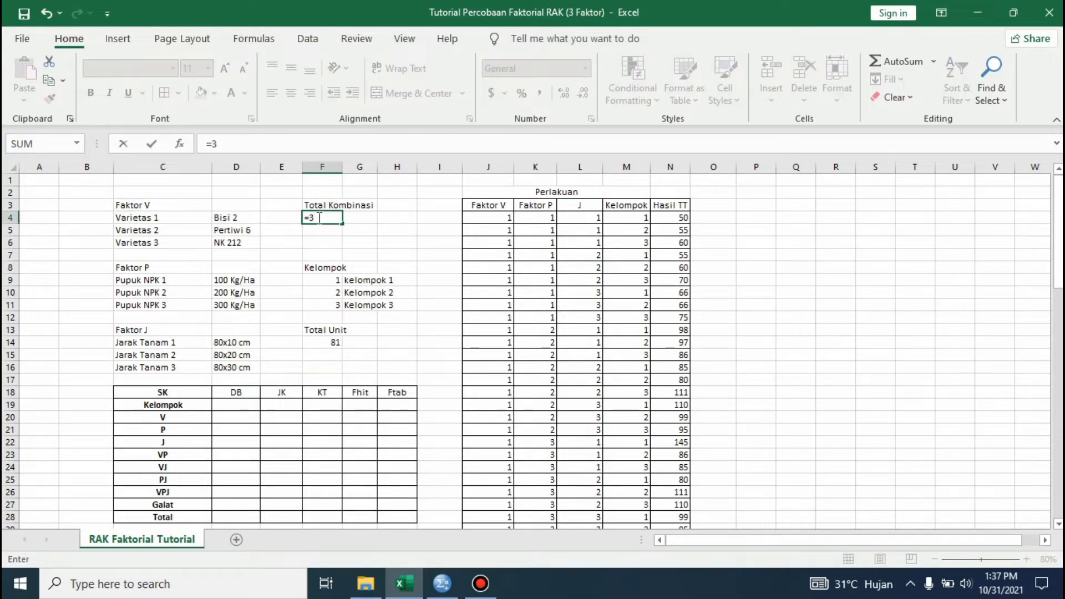
type("*3*3")
left_click(310, 232)
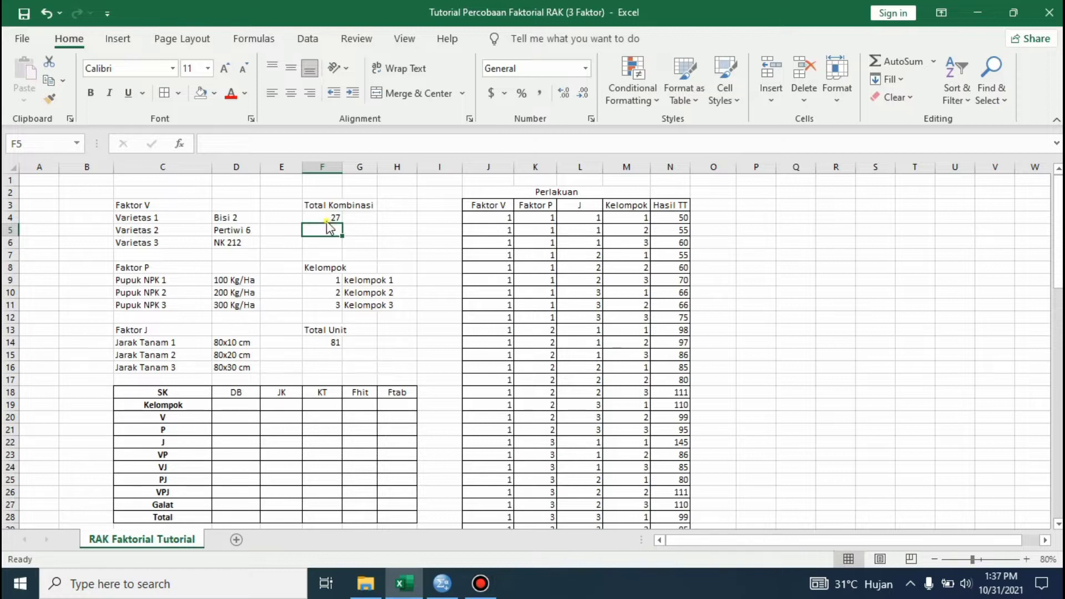
left_click(326, 218)
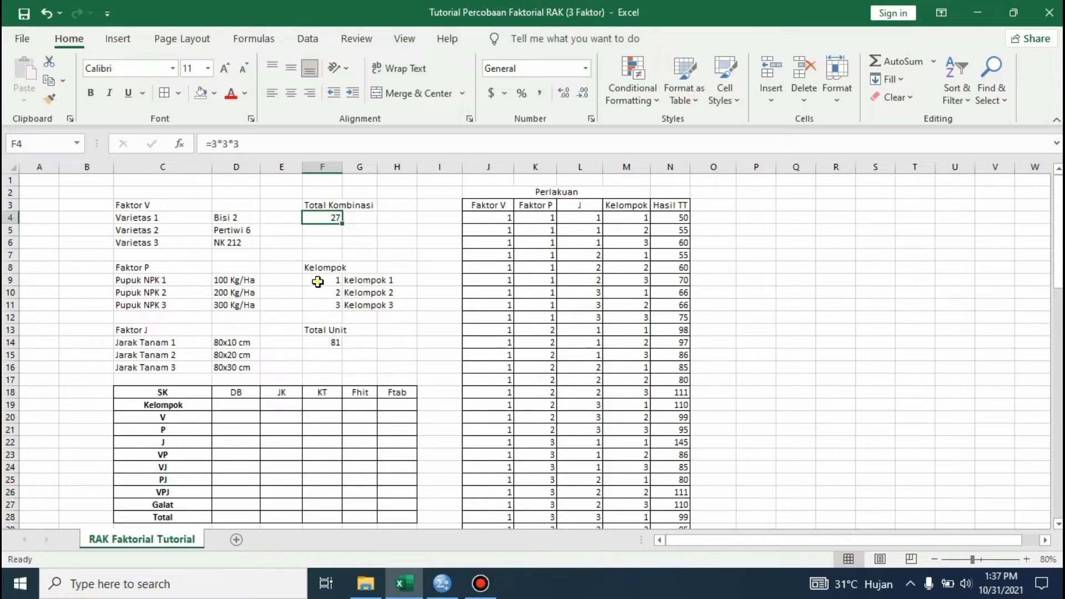
Calculate the Total Unit value in cell F14 from the combinations and groups with the formula =27*3
left_click_drag(331, 281, 383, 300)
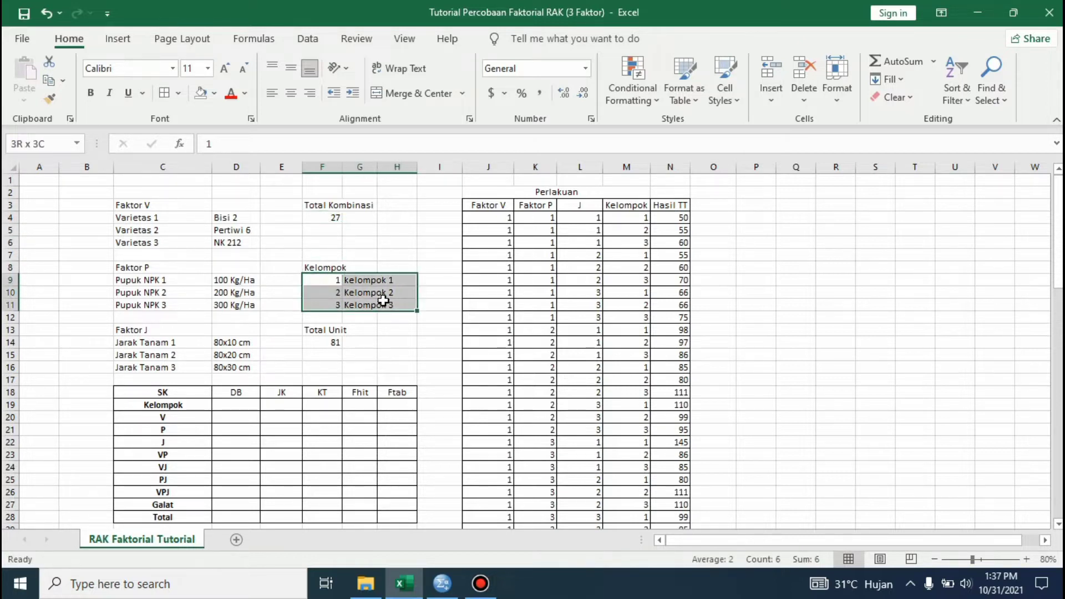
left_click(335, 218)
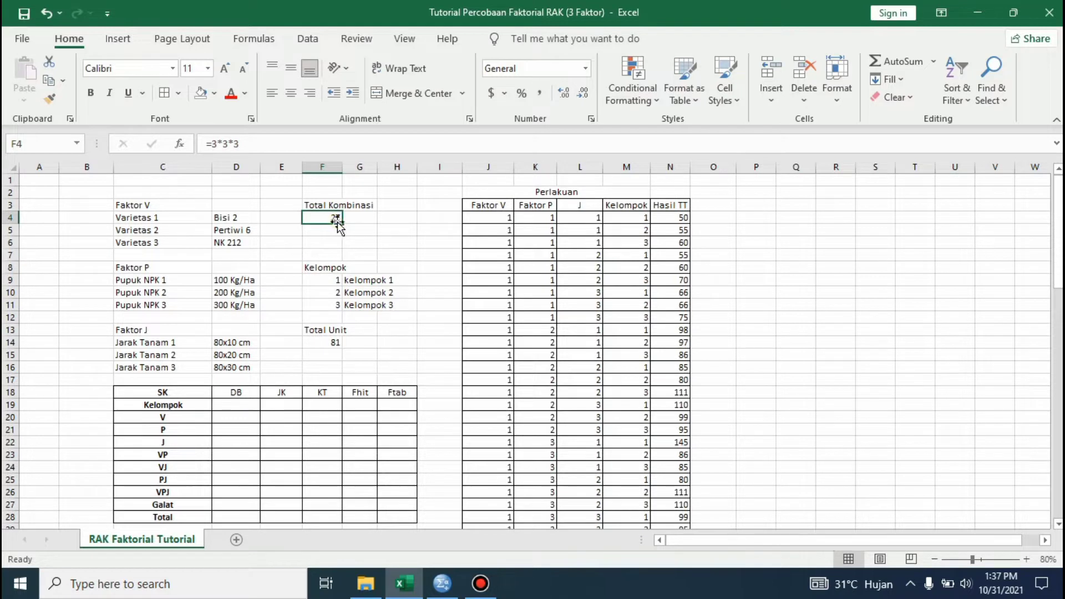
left_click(331, 340)
type("=278")
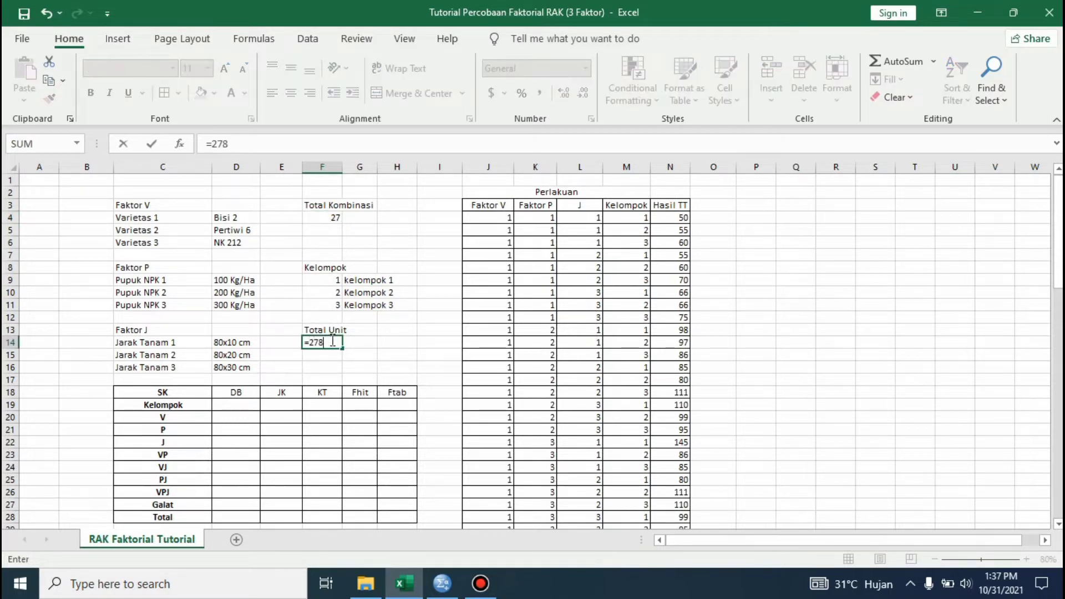
key("BackSpace")
type("*3")
key("Return")
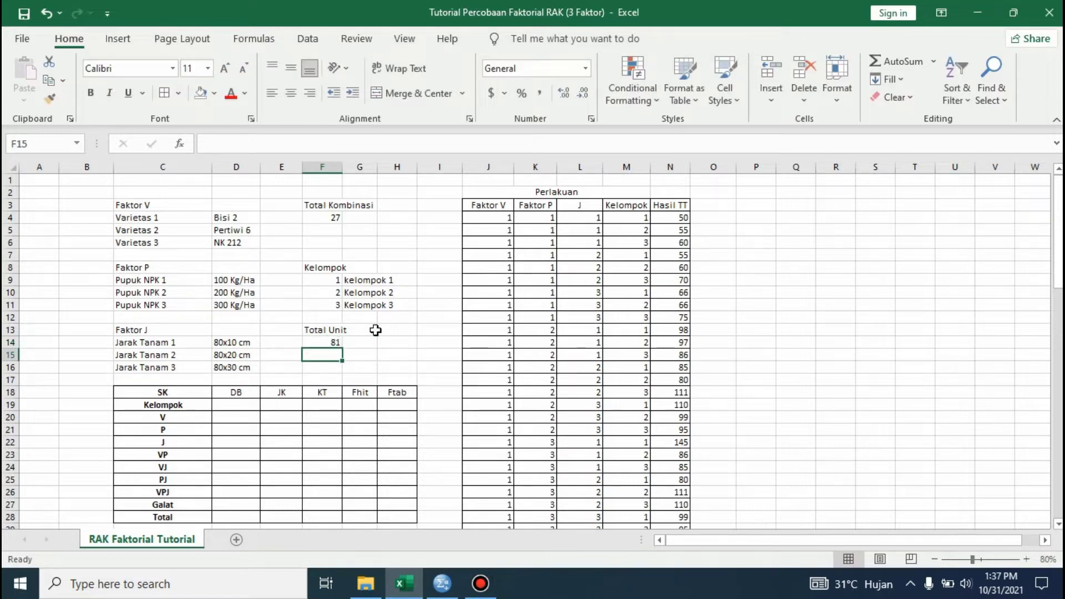
left_click(332, 341)
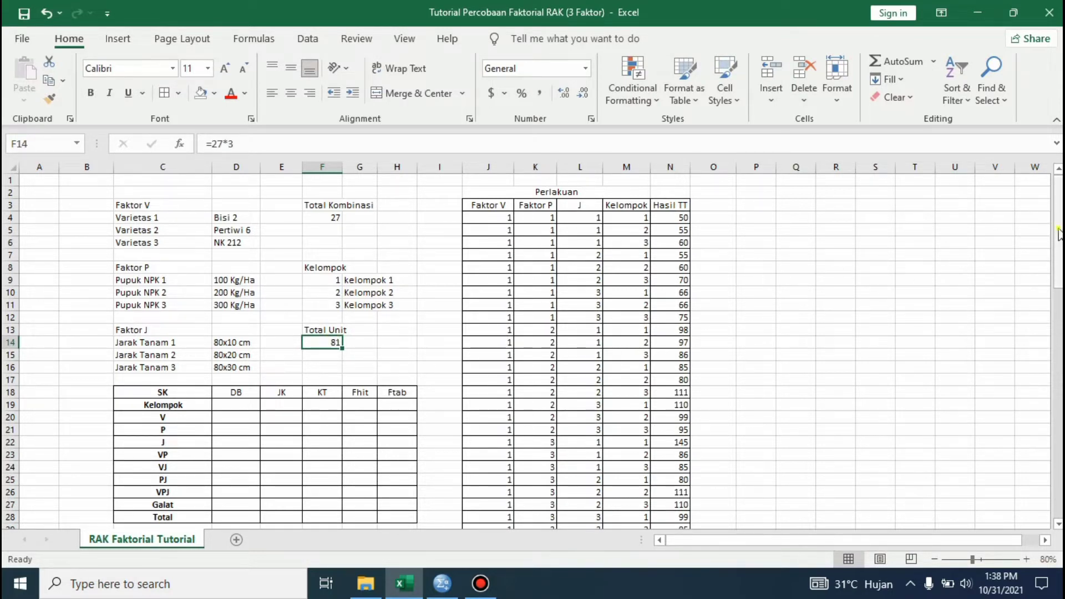
Examine the blank ANOVA table's sources of variation, from Kelompok through the main factors and their interactions to Galat and Total
left_click_drag(1059, 233, 1059, 258)
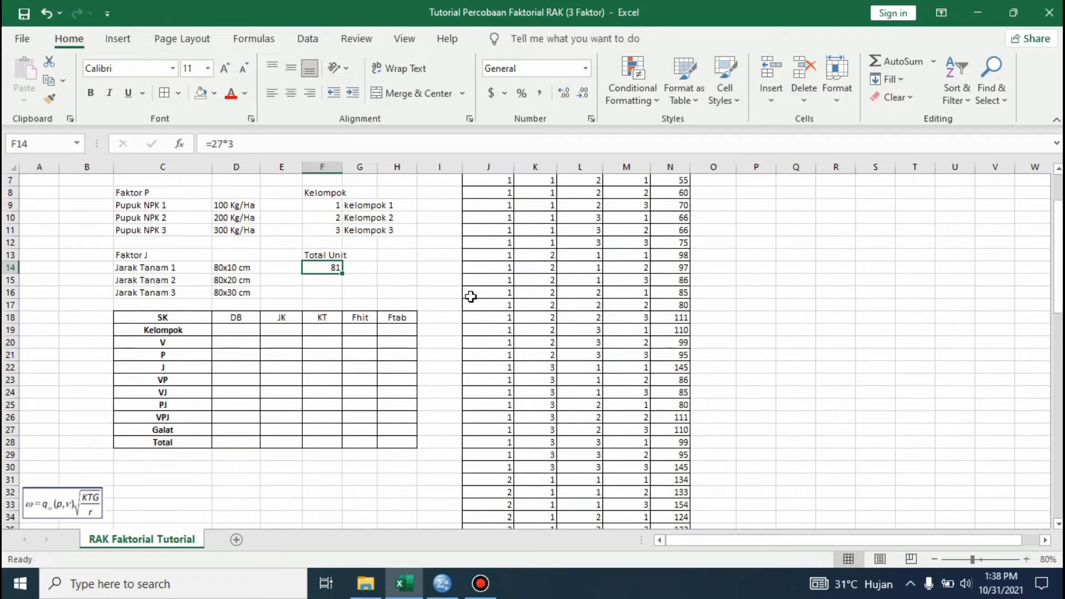
left_click(370, 291)
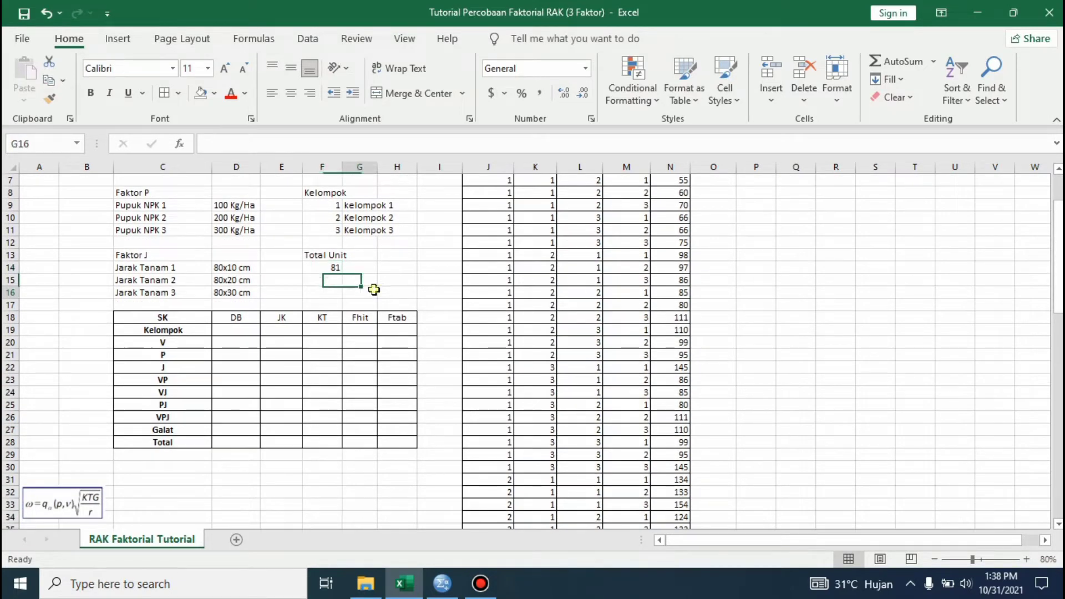
left_click(180, 318)
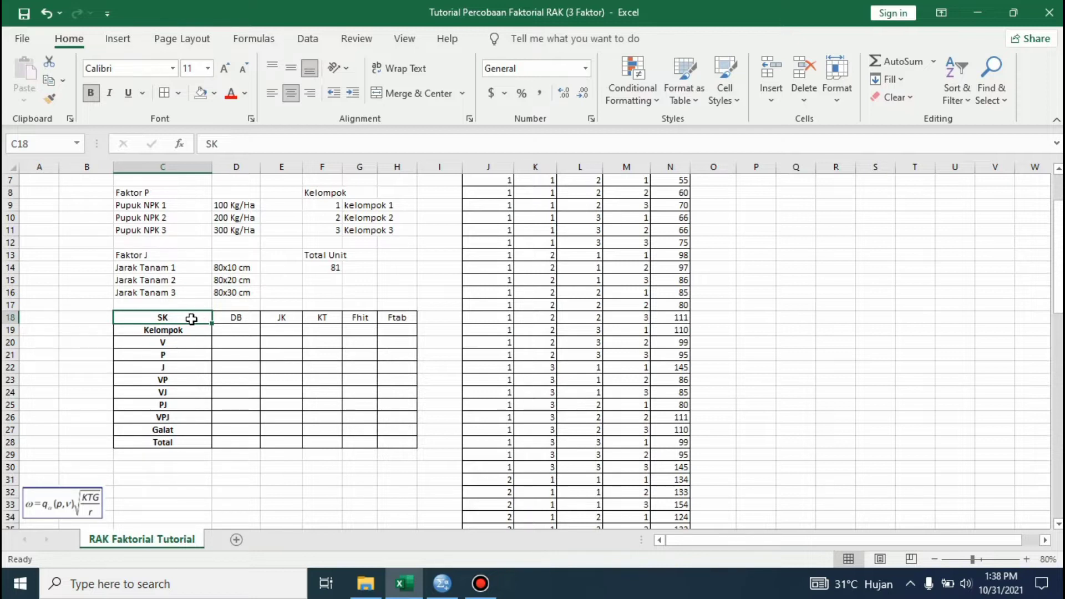
left_click_drag(191, 318, 383, 446)
left_click(183, 330)
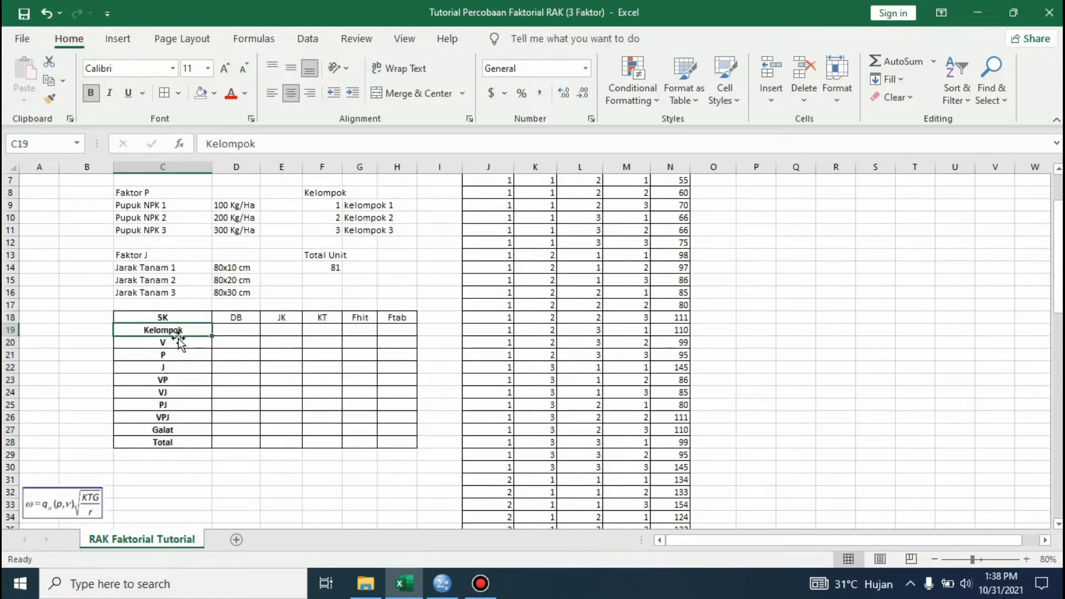
left_click_drag(173, 347, 174, 373)
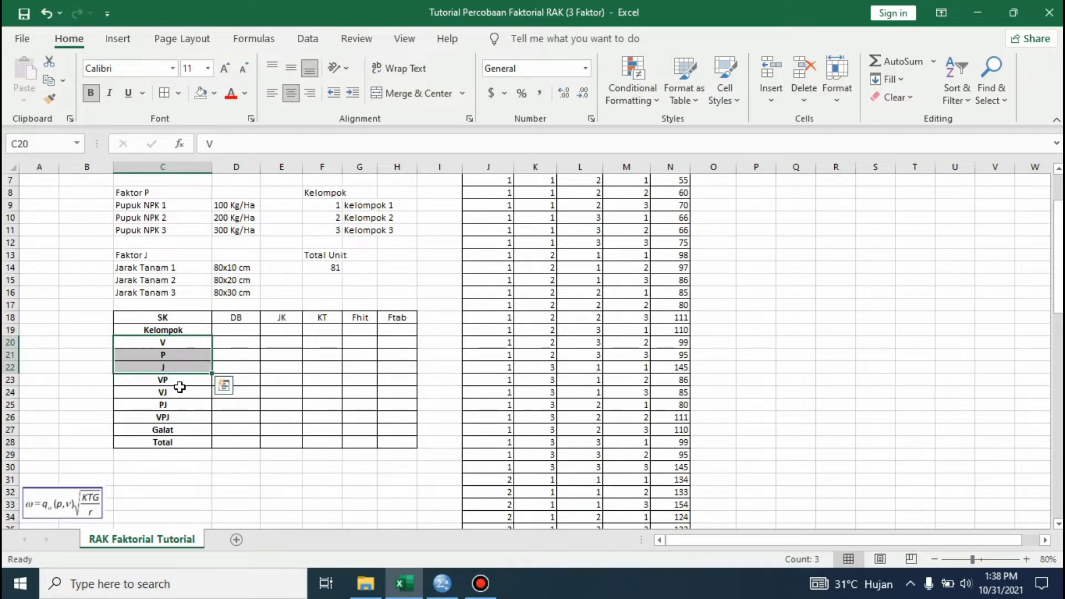
left_click_drag(172, 380, 174, 406)
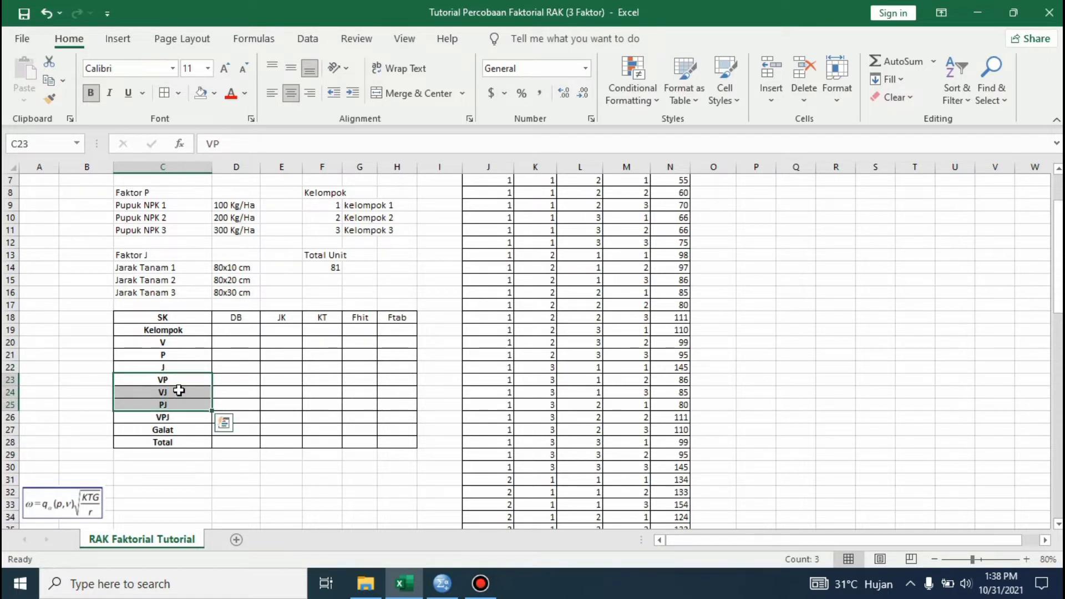
left_click(175, 417)
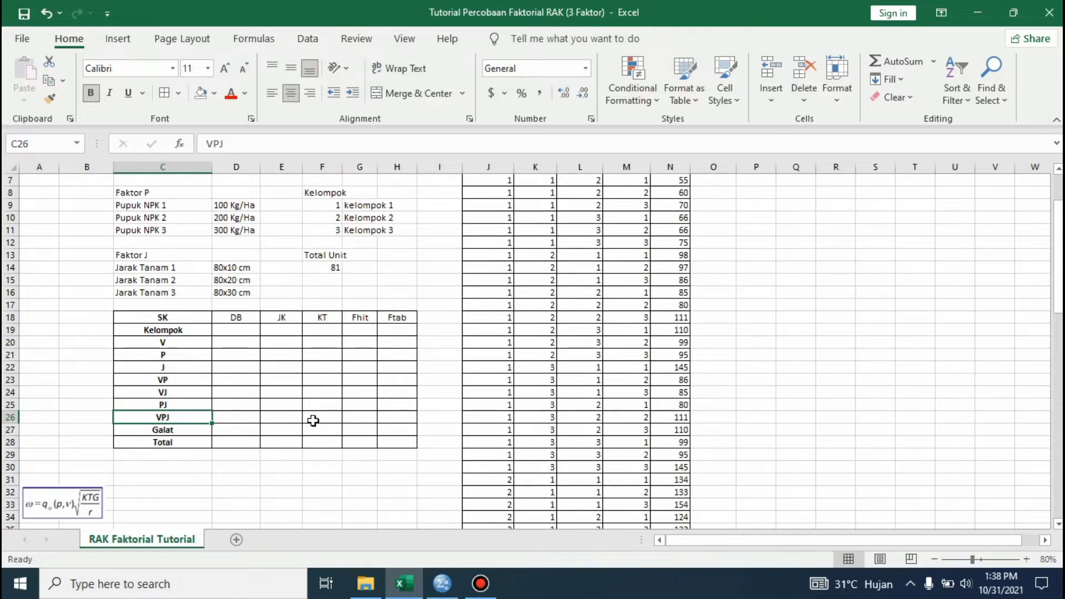
left_click(208, 432)
left_click(196, 442)
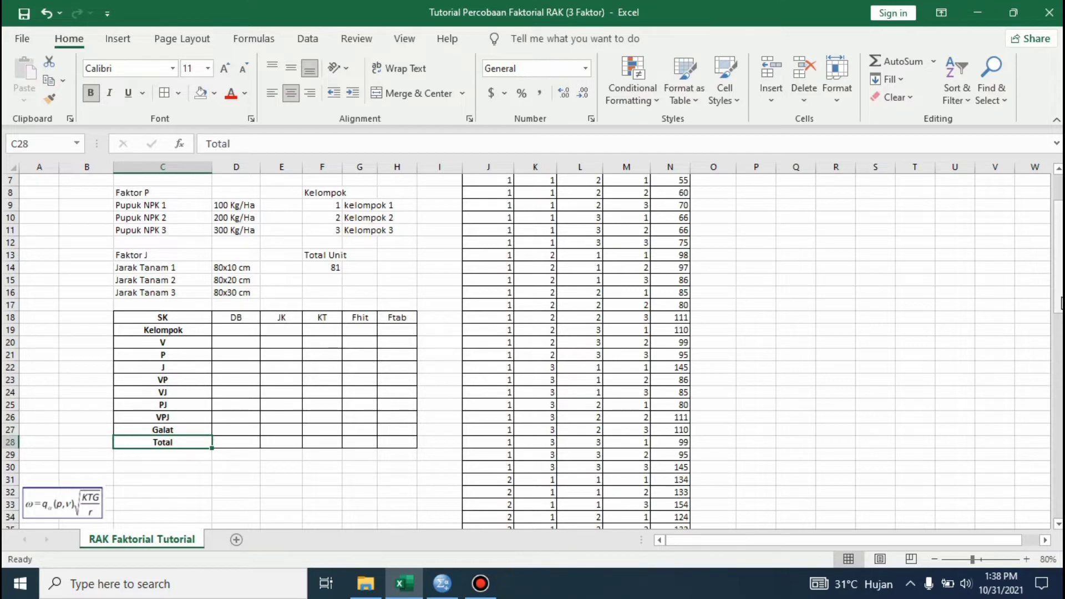
Examine the Perlakuan data table with its factor, Kelompok and Hasil TT columns
left_click_drag(1060, 302, 1060, 277)
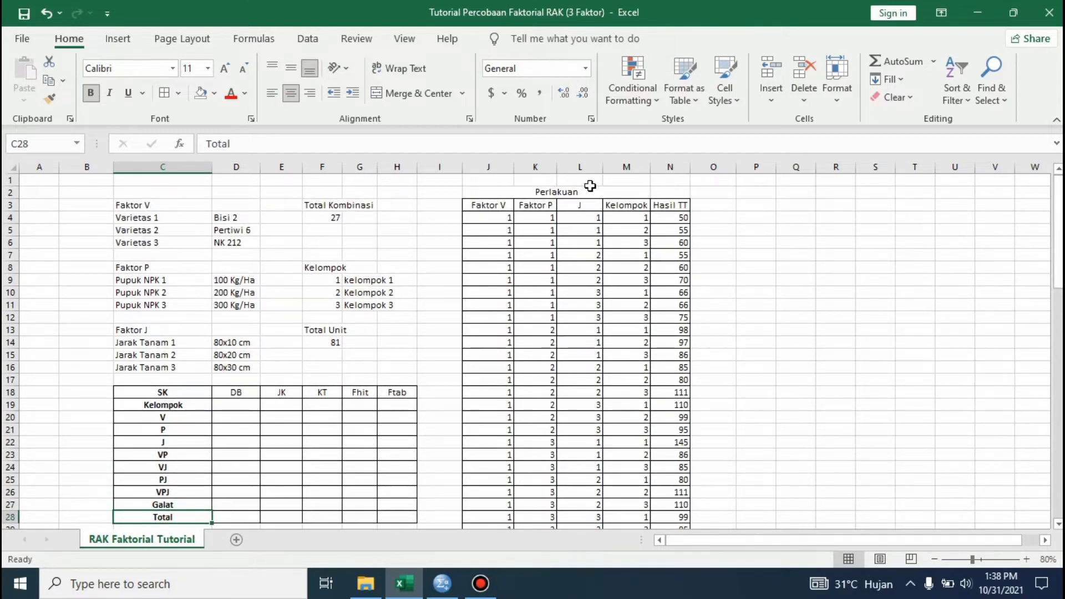
left_click_drag(492, 207, 661, 525)
left_click(656, 341)
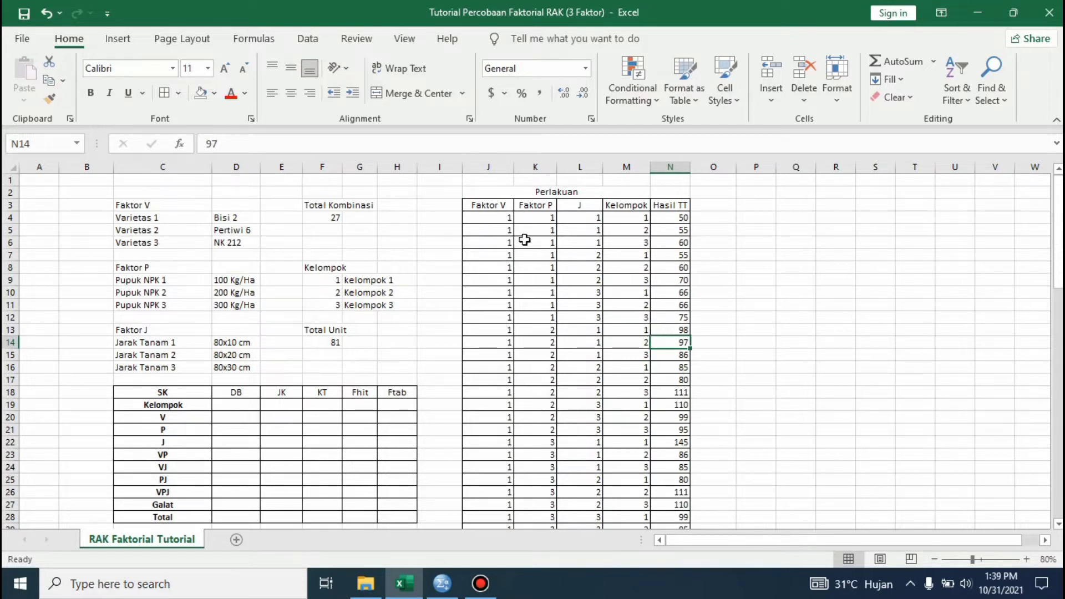
Compare the Faktor V and Faktor P level lists with their numeric codes in the first row of the Perlakuan table
left_click(155, 204)
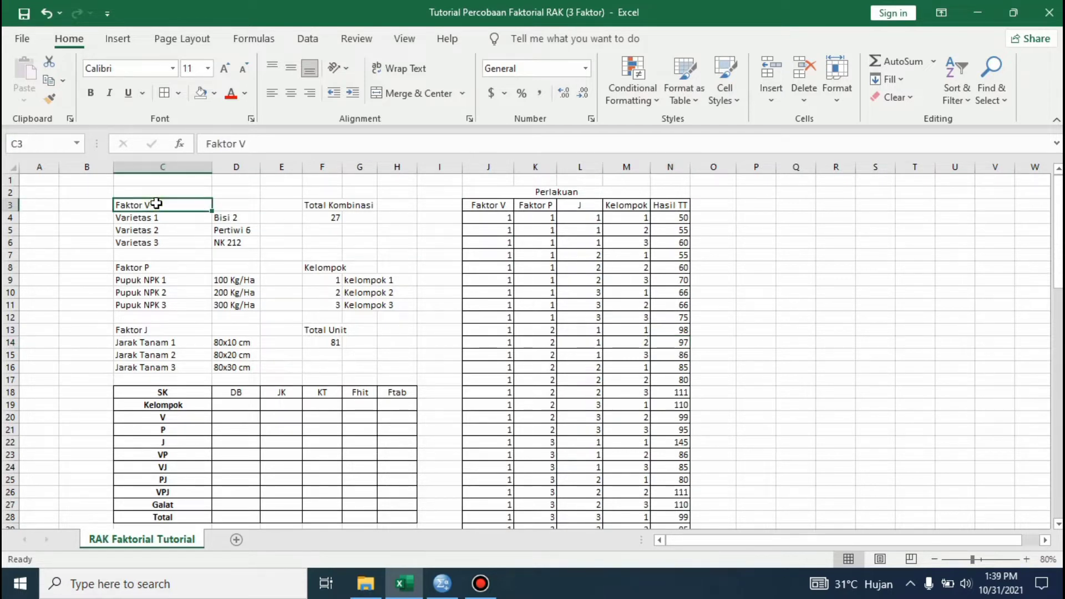
left_click(507, 203)
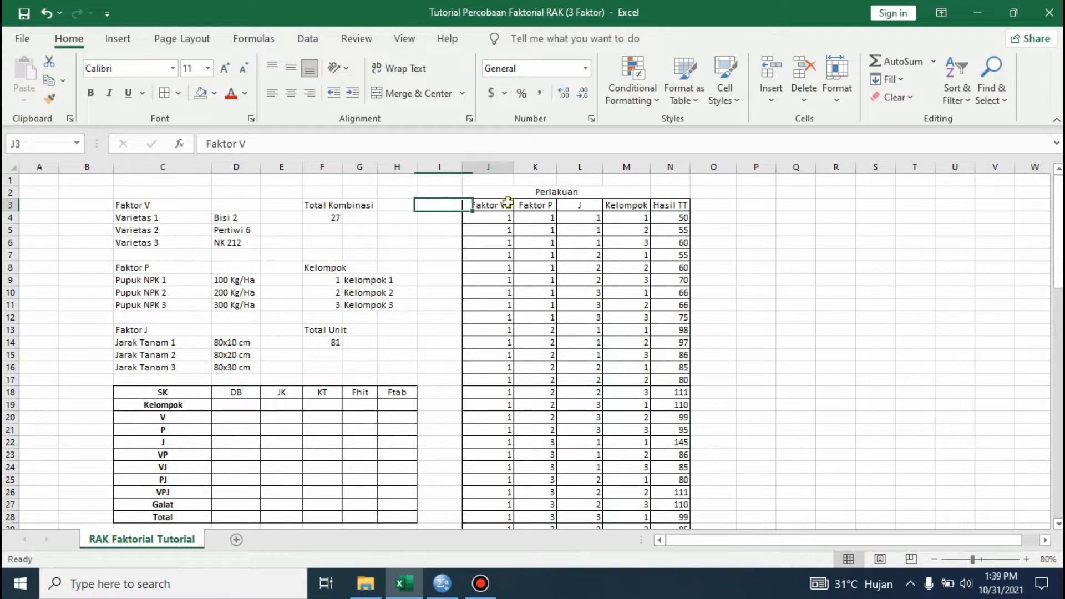
left_click(188, 217)
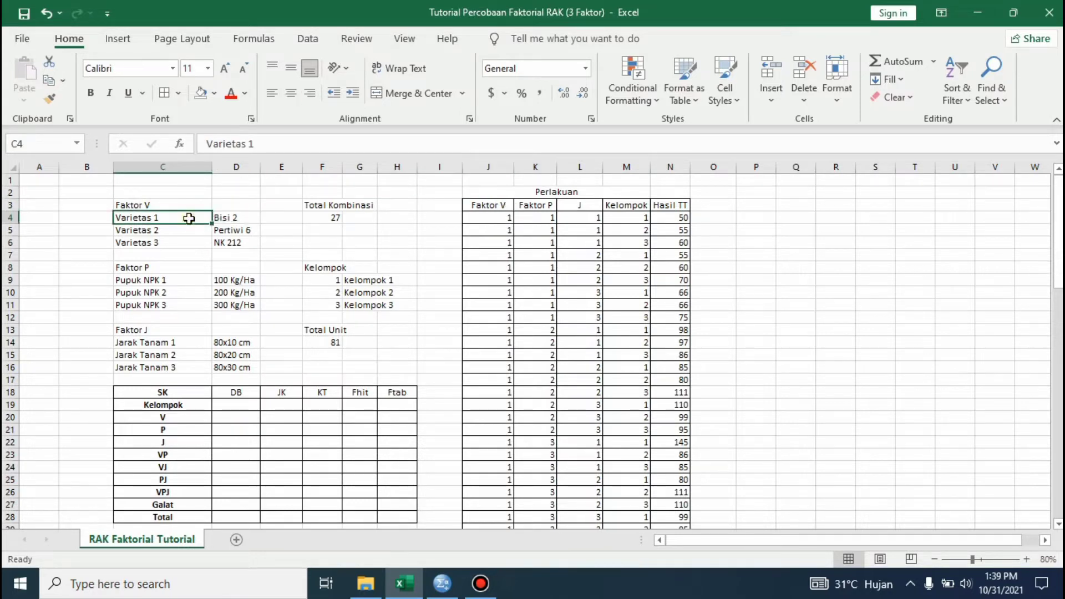
left_click(491, 220)
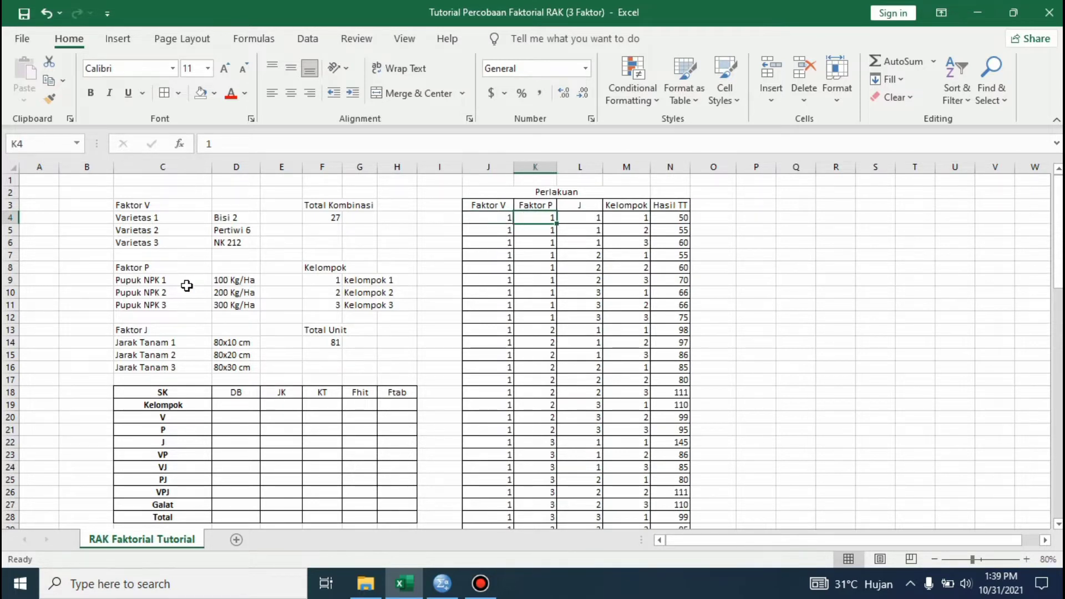
left_click(151, 286)
left_click(223, 281)
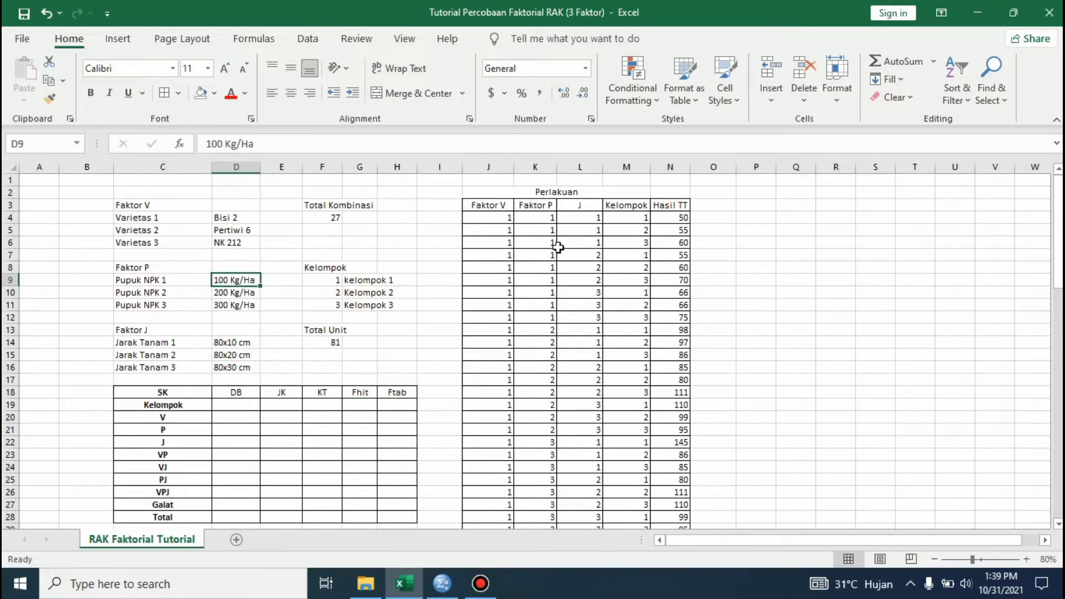
left_click(551, 219)
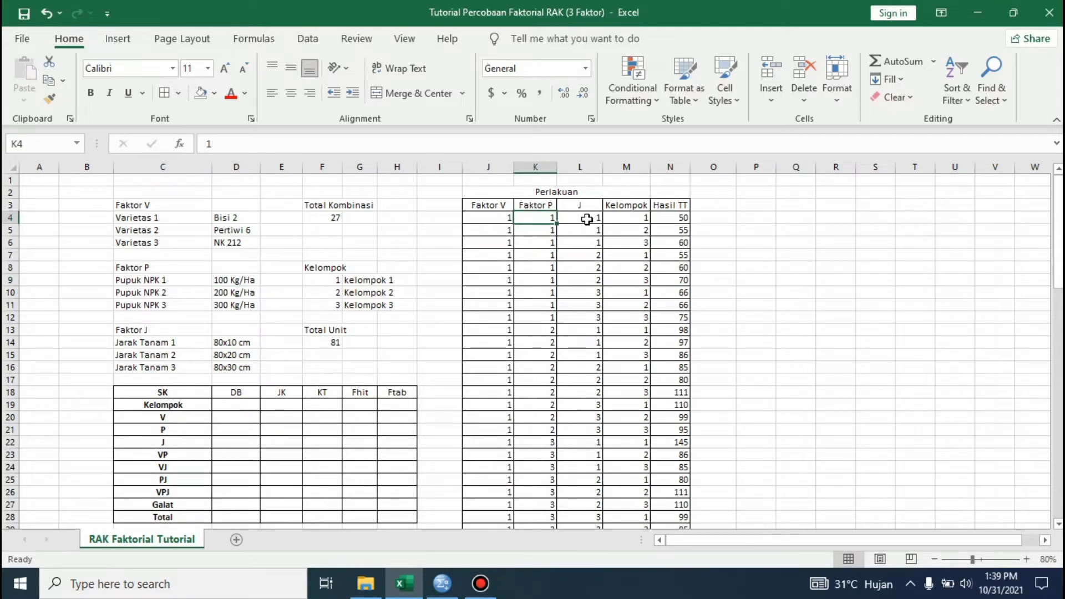
Compare the Faktor J levels with the J codes, and check the Kelompok codes in M4:M6 and the Total Unit formula
left_click(583, 219)
left_click(180, 343)
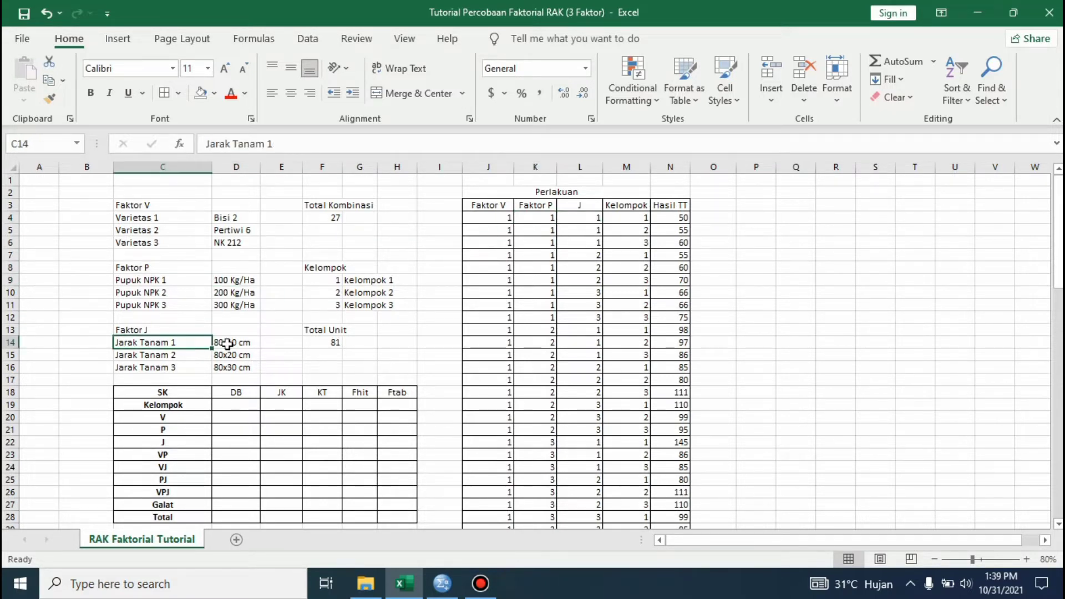
left_click(228, 343)
left_click(594, 219)
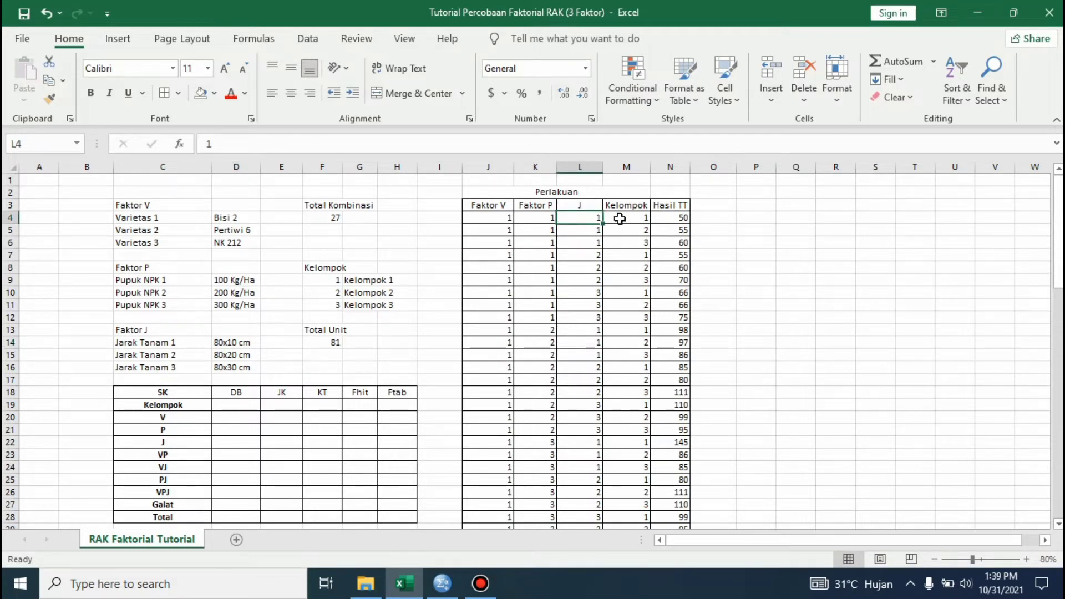
left_click(617, 219)
left_click(515, 223)
left_click_drag(516, 222, 632, 247)
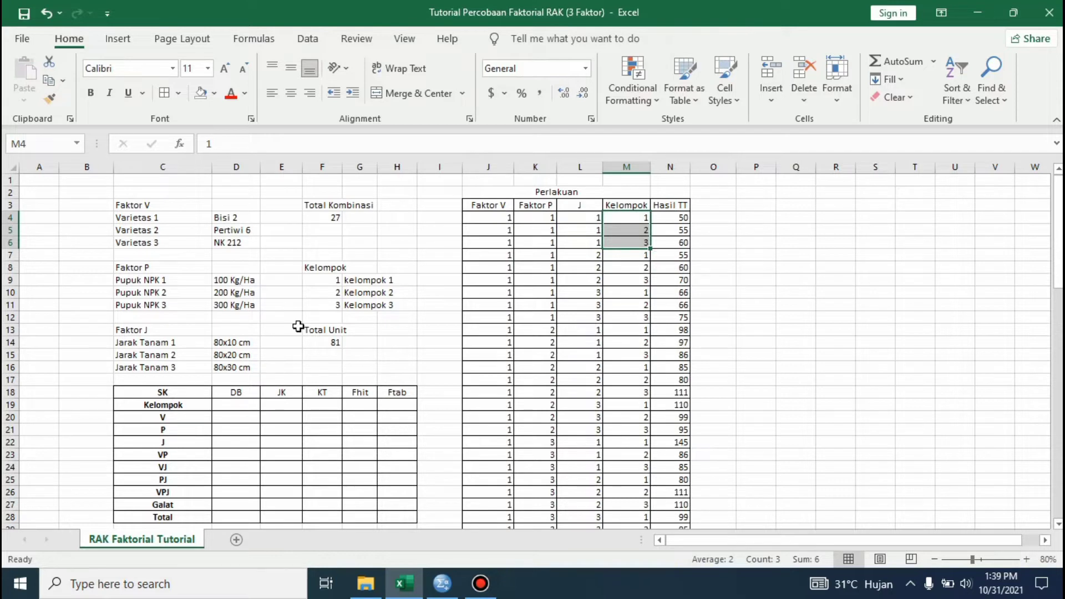
left_click(327, 341)
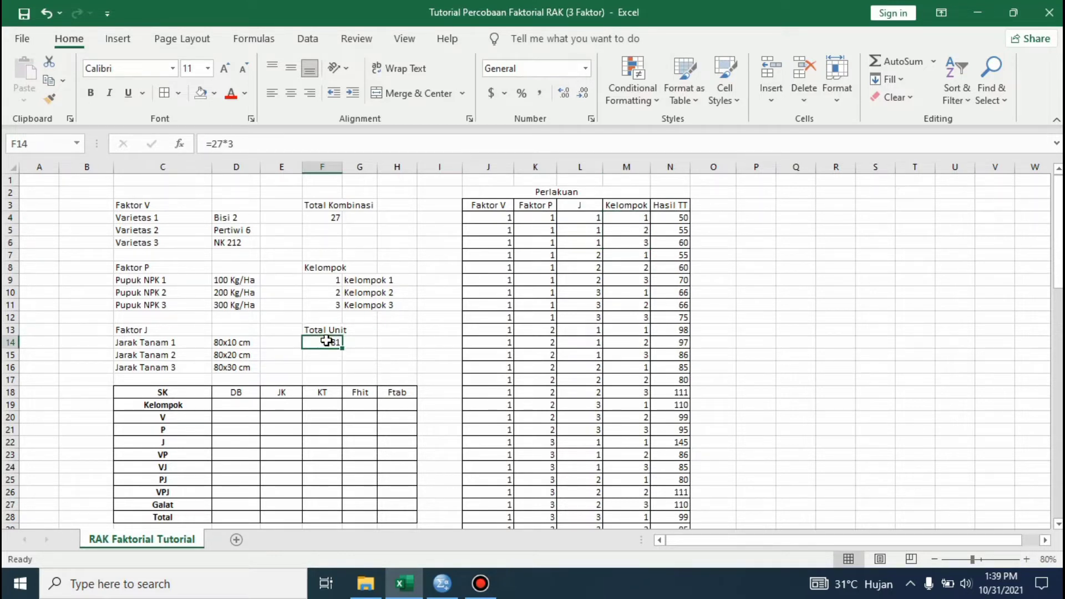
Add a No column beside Hasil TT, with the heading in O3 and 1 in O4
left_click(717, 205)
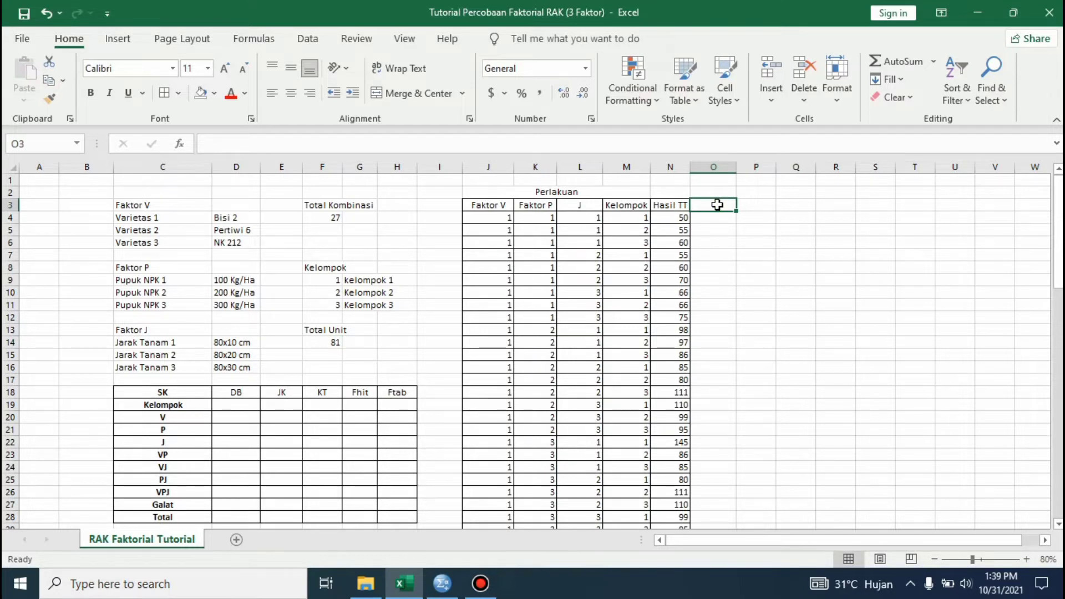
key("Down")
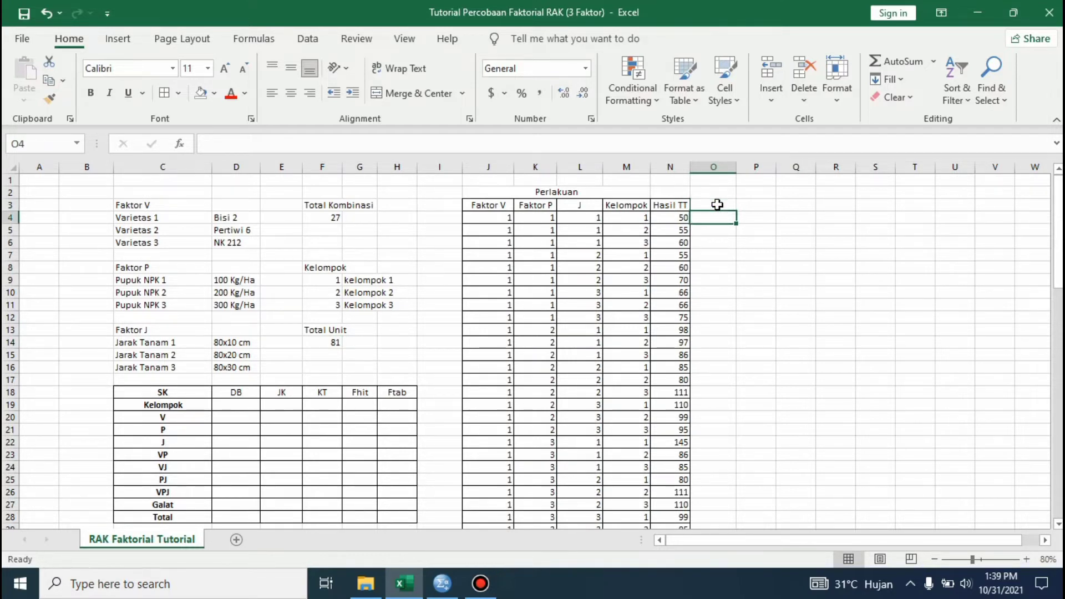
type("1")
key("Return")
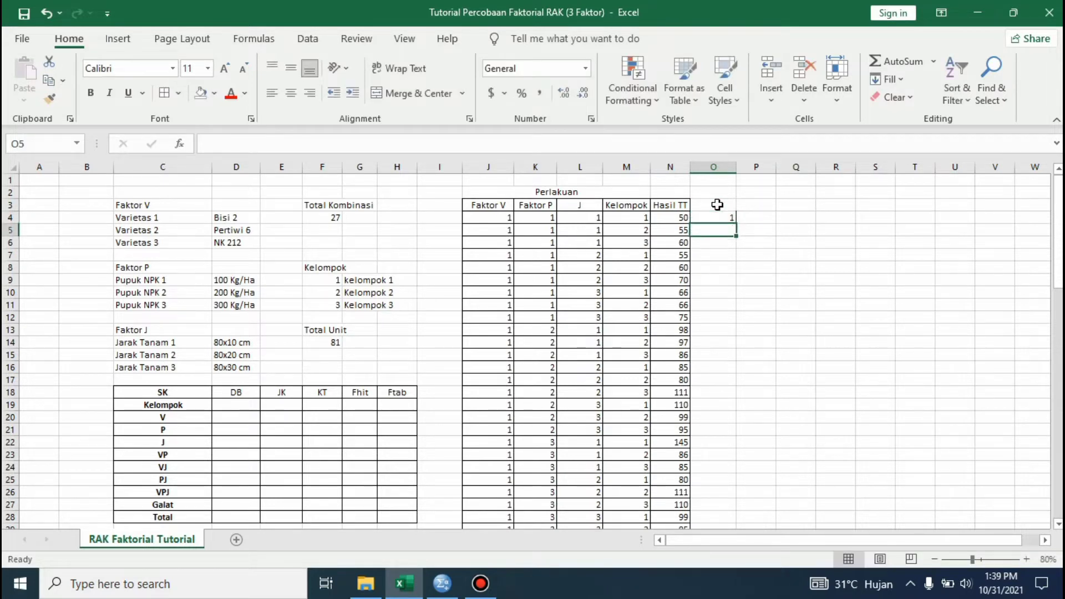
key("Up")
key("Up")
type("No")
key("Return")
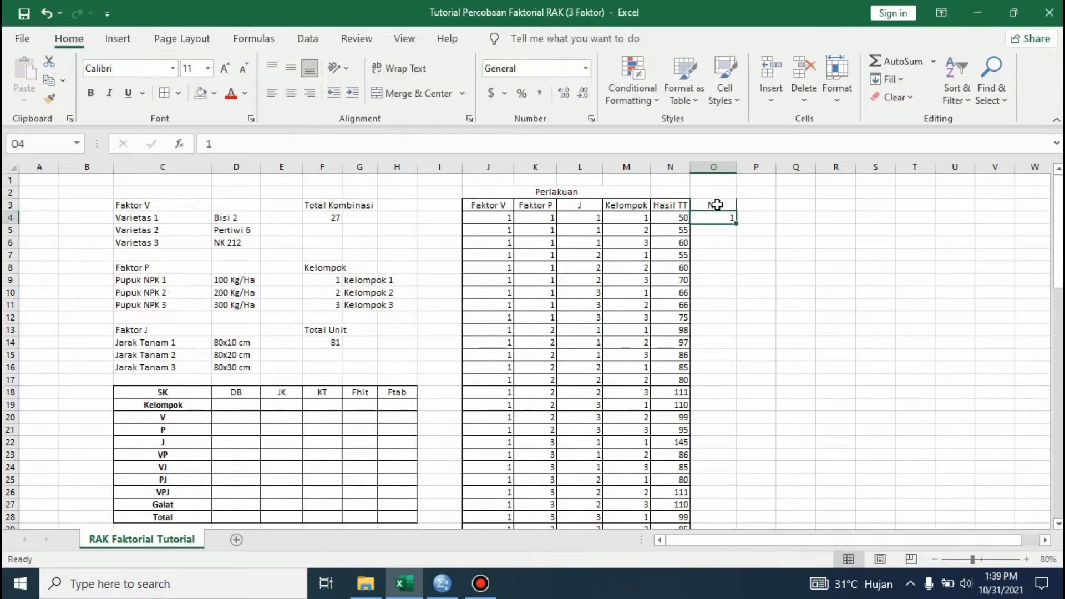
Enter 2 and 3 in O5 and O6 and fill the numbering series down the No column alongside the treatment data
key("Down")
type("1")
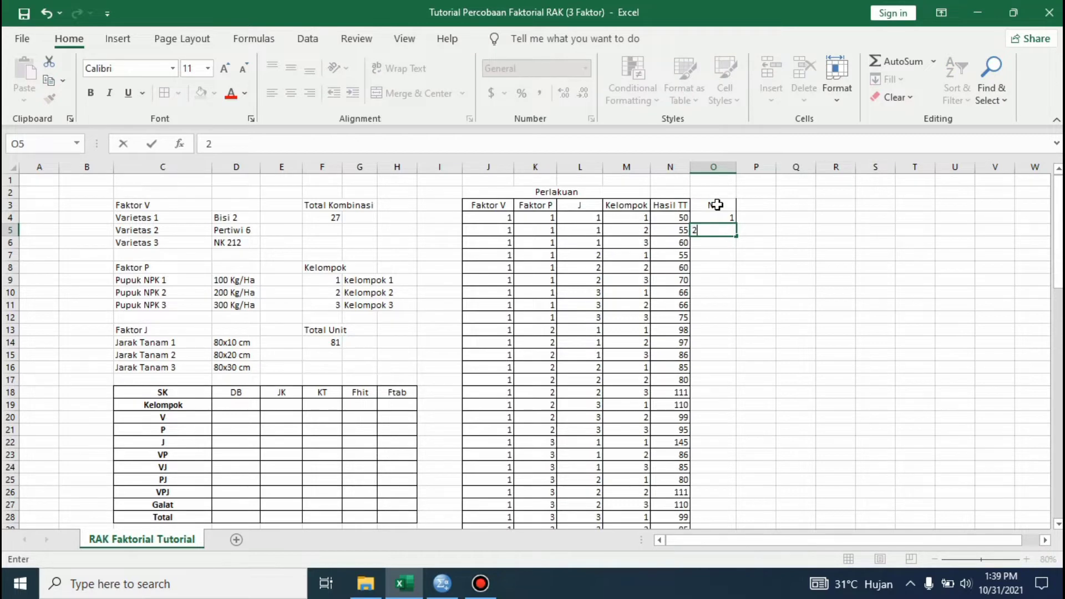
key("Return")
type("3")
key("Return")
left_click_drag(715, 218, 729, 559)
left_click_drag(730, 523, 729, 521)
left_click_drag(1059, 454, 1042, 180)
left_click(768, 229)
Examine the Perlakuan rows coded 1 for Faktor V, covering J4:O30
left_click(502, 221)
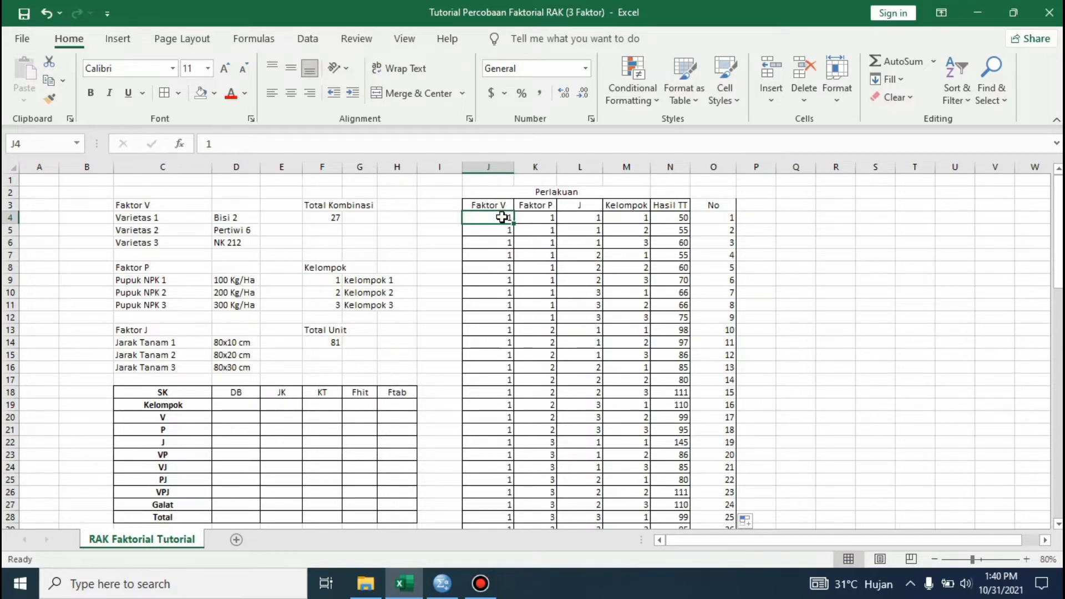
left_click_drag(503, 215, 728, 467)
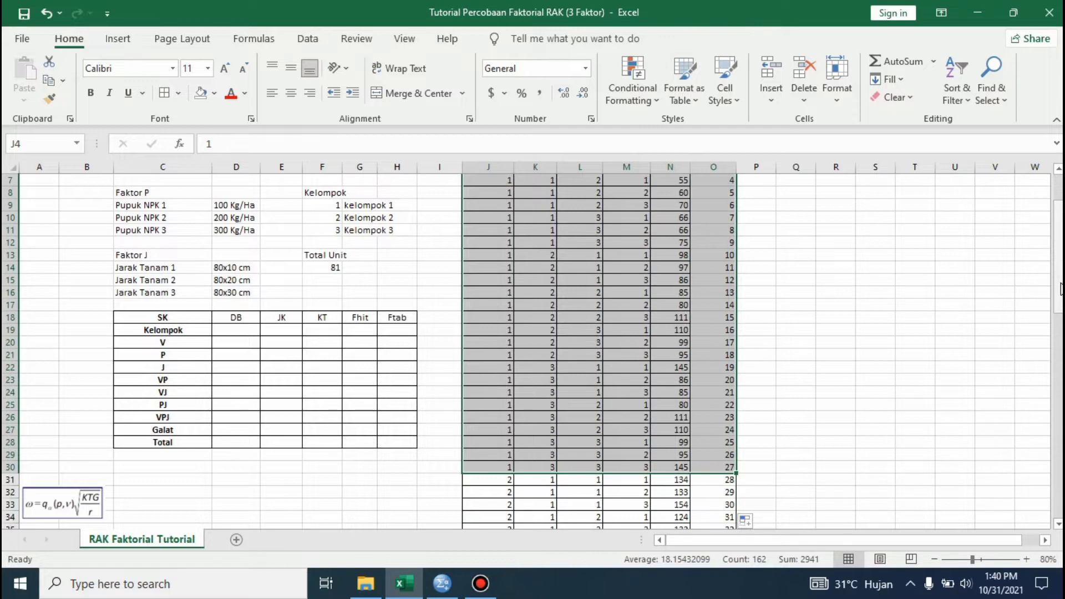
scroll(1060, 288, "up", 2)
left_click(862, 227)
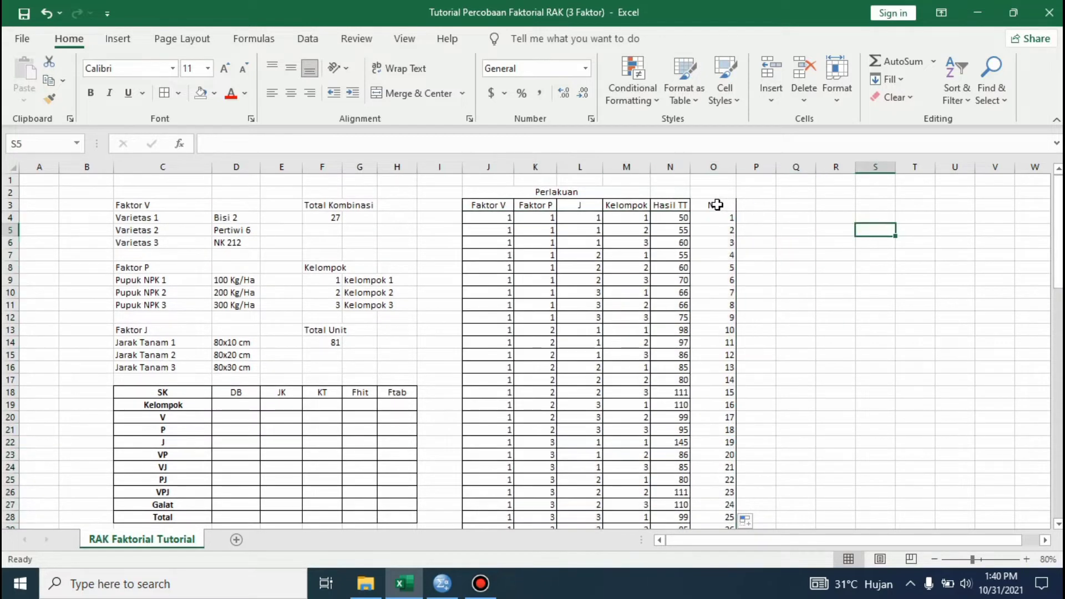
Switch to SPSS and review the variable names Varietas, Pupuk, Jarak, Kelompok and HTT in the variable definitions
left_click(444, 584)
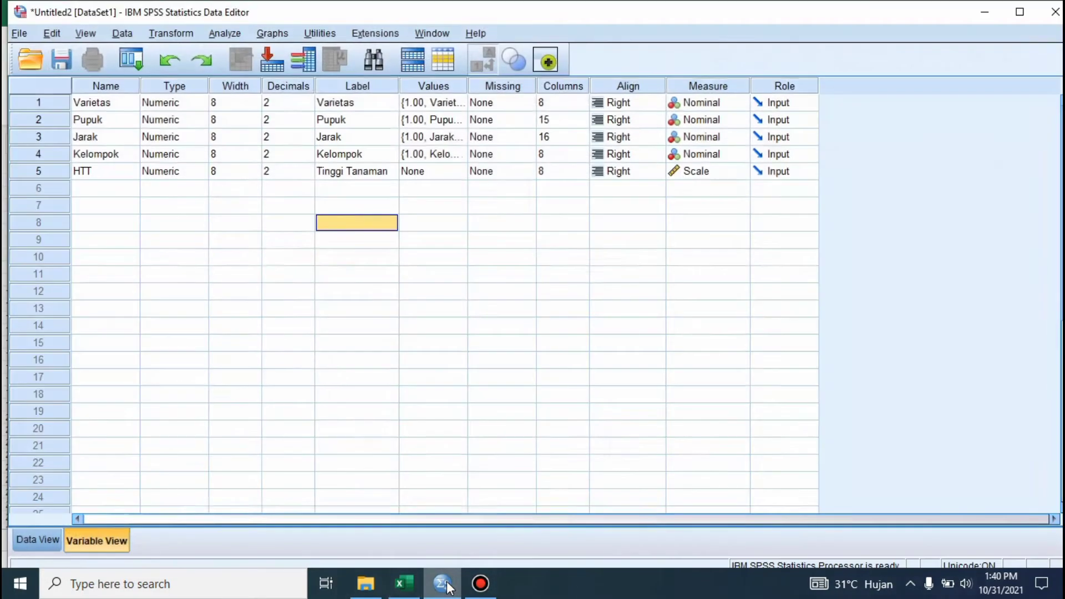
left_click(288, 342)
left_click(49, 542)
left_click(76, 548)
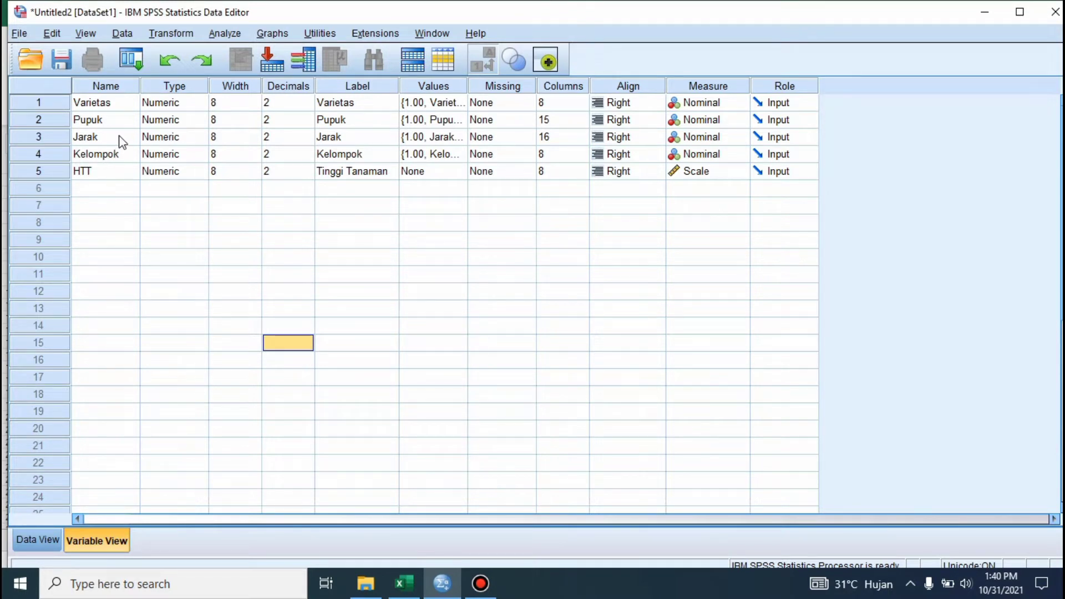
left_click(114, 105)
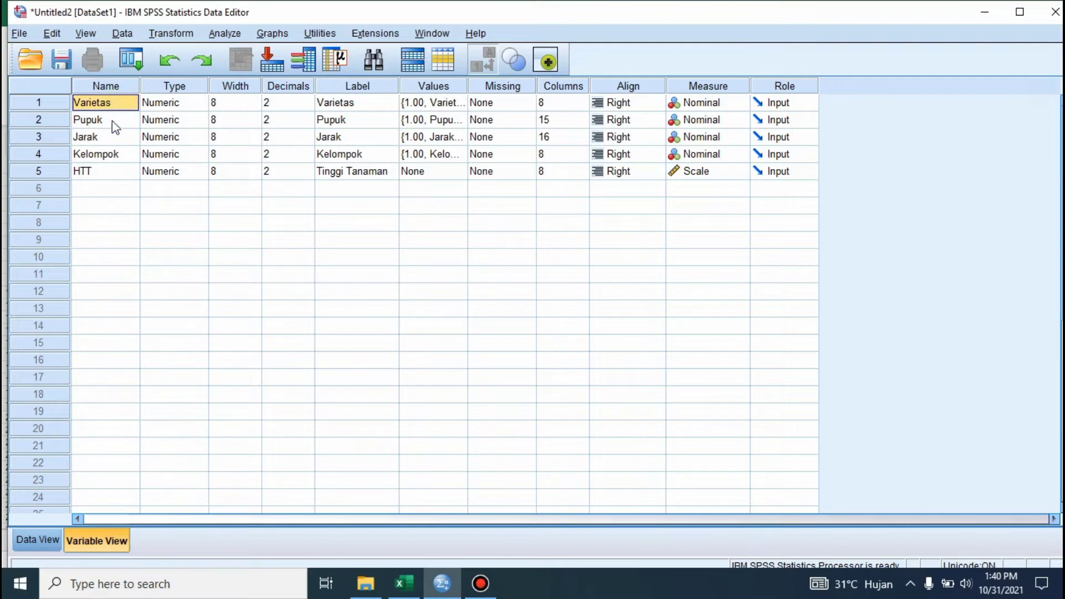
left_click(114, 121)
left_click(114, 140)
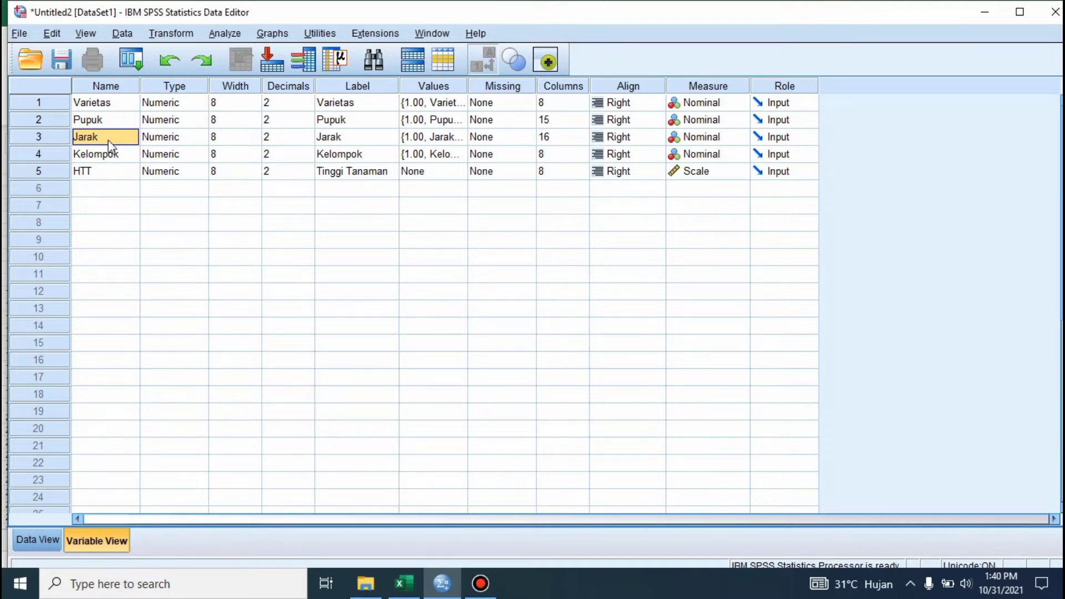
left_click(110, 156)
left_click(111, 171)
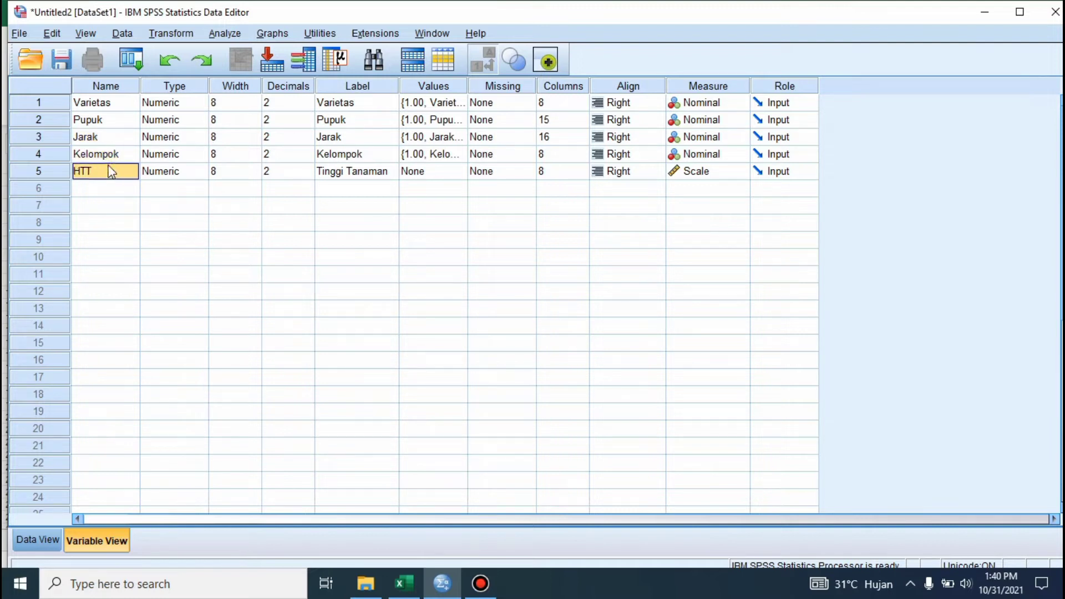
Review the descriptive label of each of the five variables, from Varietas to HTT
left_click(356, 104)
left_click(350, 121)
left_click(350, 138)
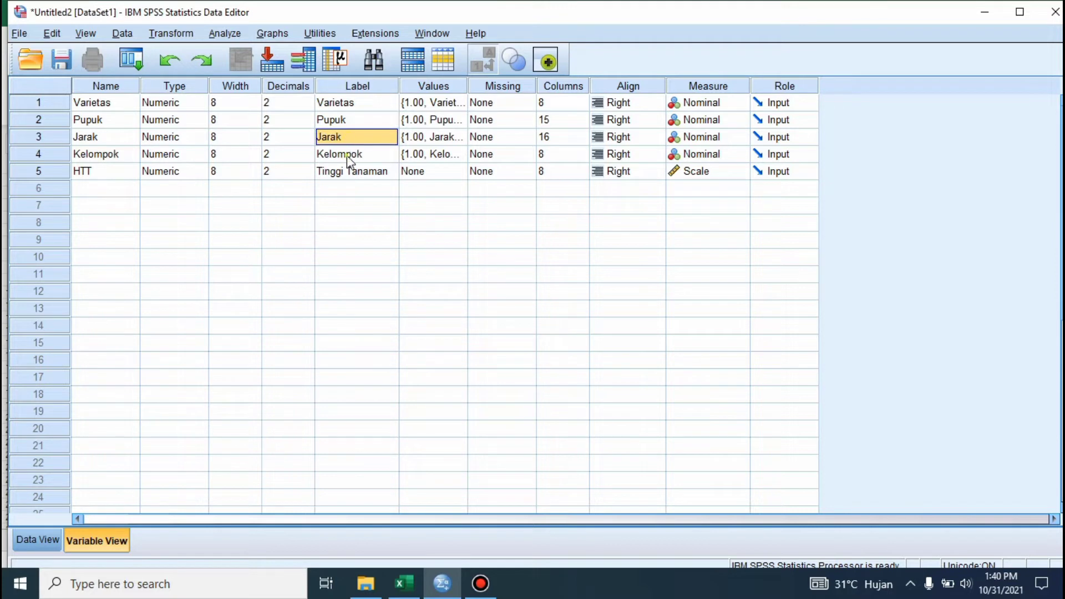
left_click(351, 155)
left_click(352, 172)
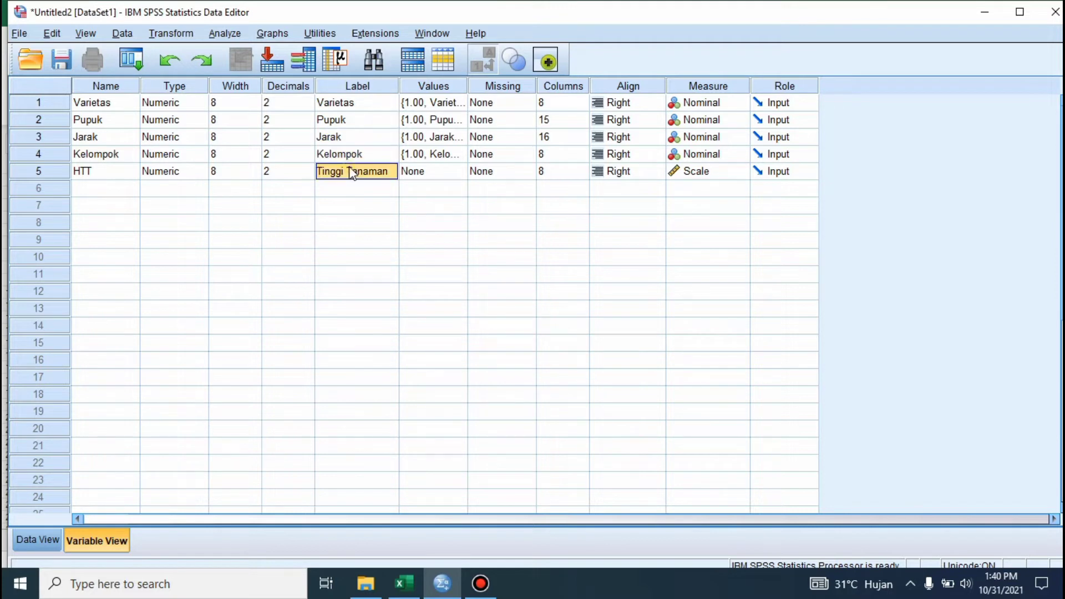
Inspect the value labels defined for the Varietas and Pupuk variables without changing them
left_click(460, 104)
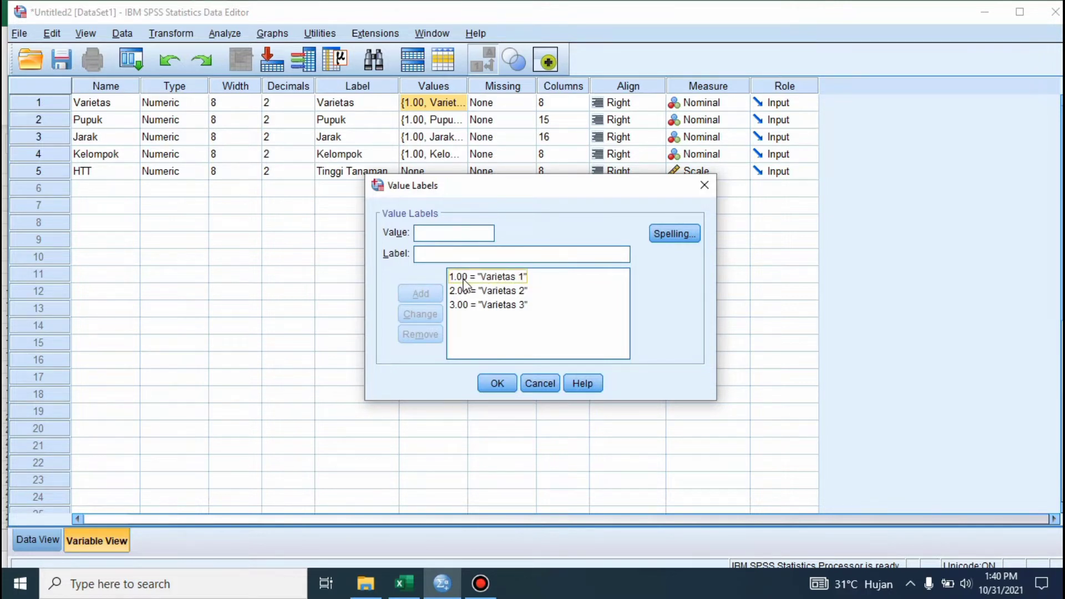
left_click(540, 384)
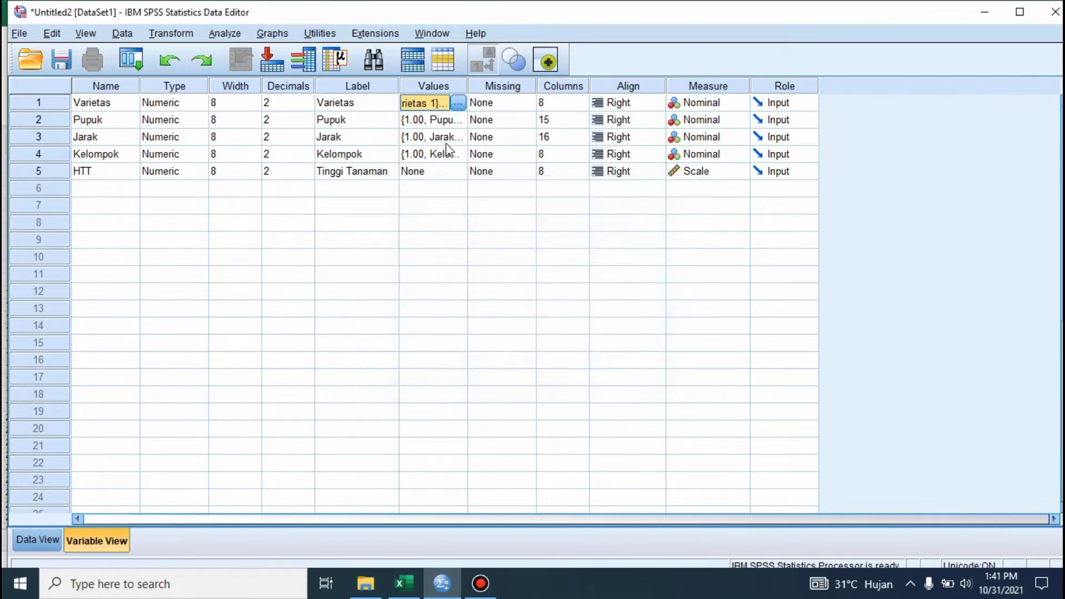
double_click(456, 123)
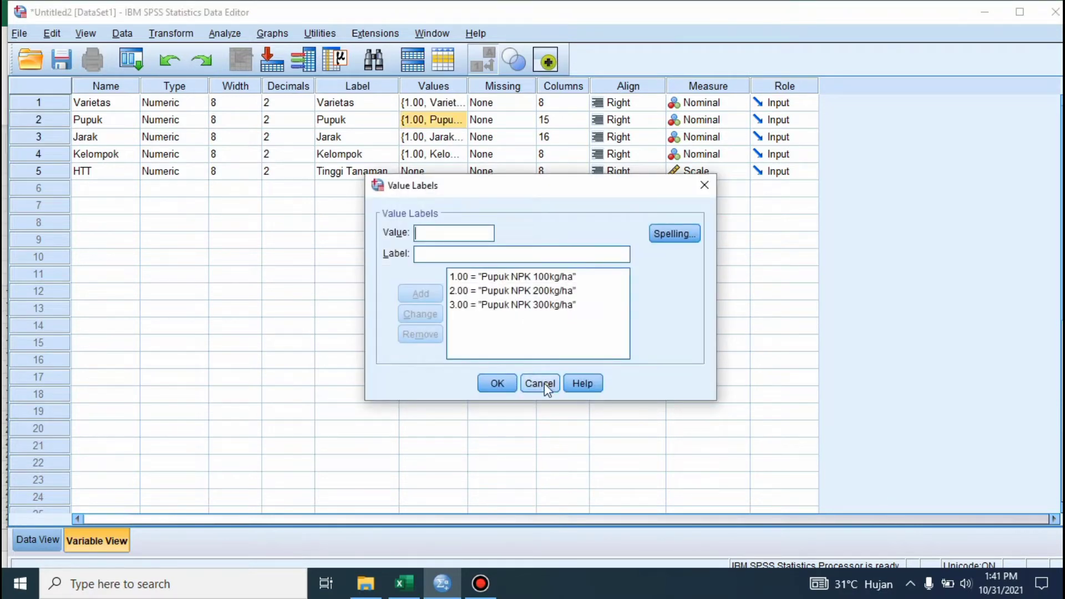
left_click(540, 384)
Inspect the value labels defined for the Jarak and Kelompok variables without changing them
left_click(461, 139)
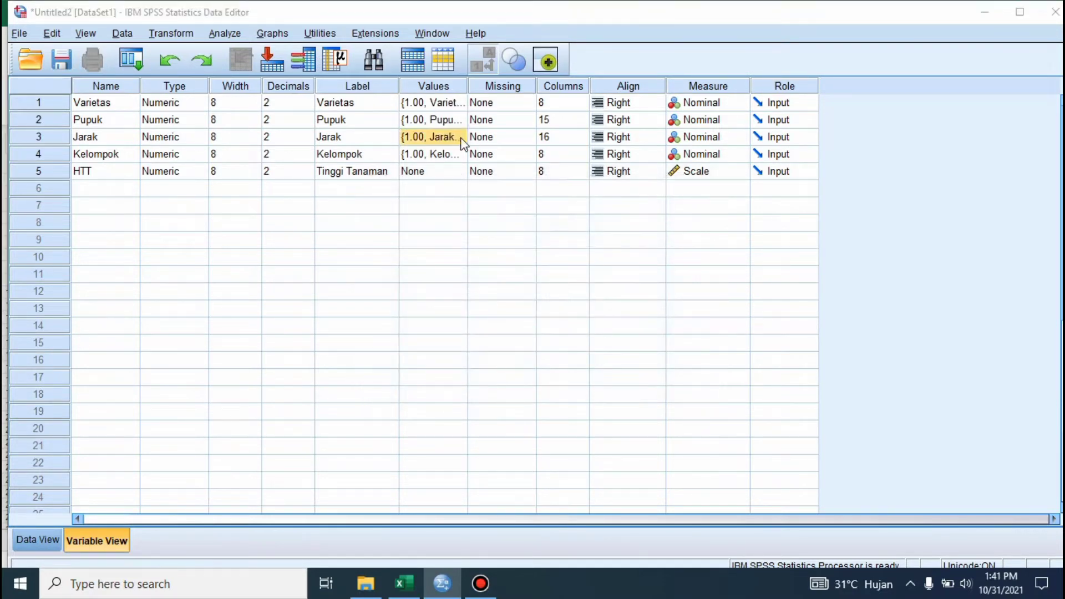
left_click(461, 138)
left_click(475, 305)
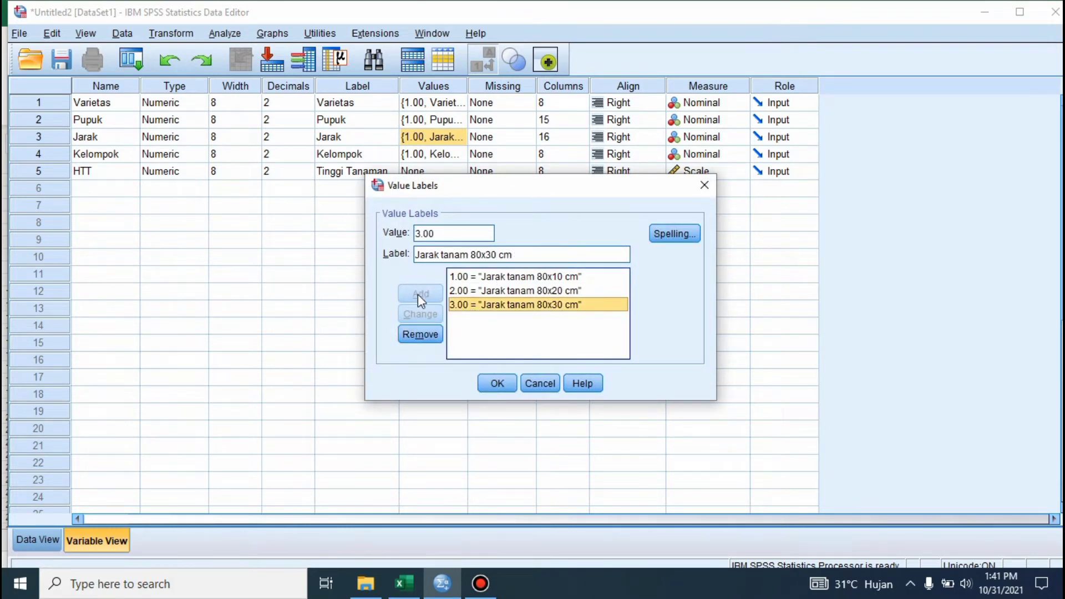
left_click(541, 385)
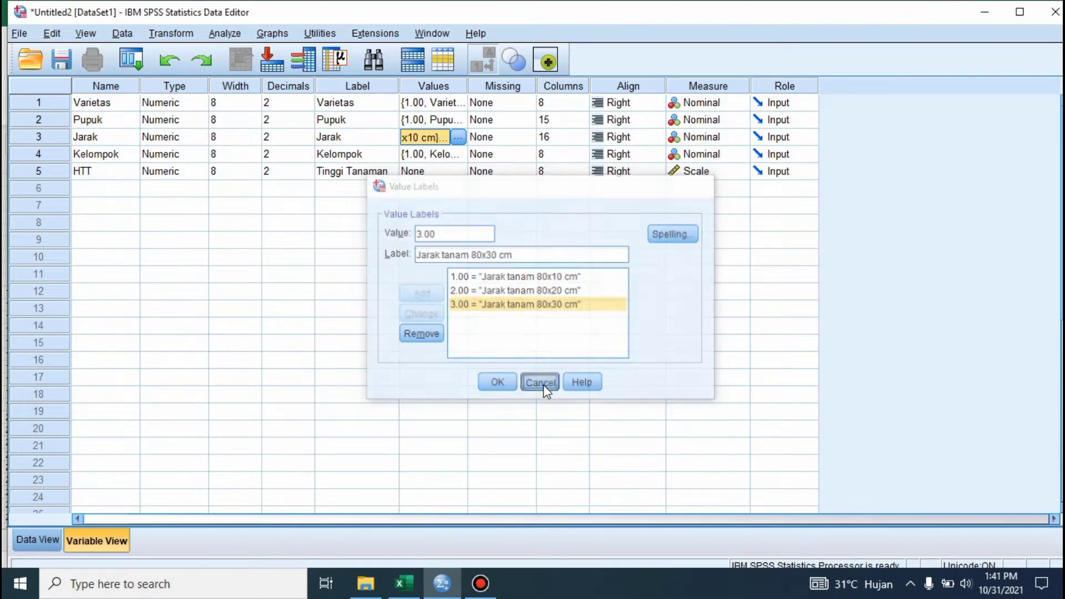
left_click(450, 155)
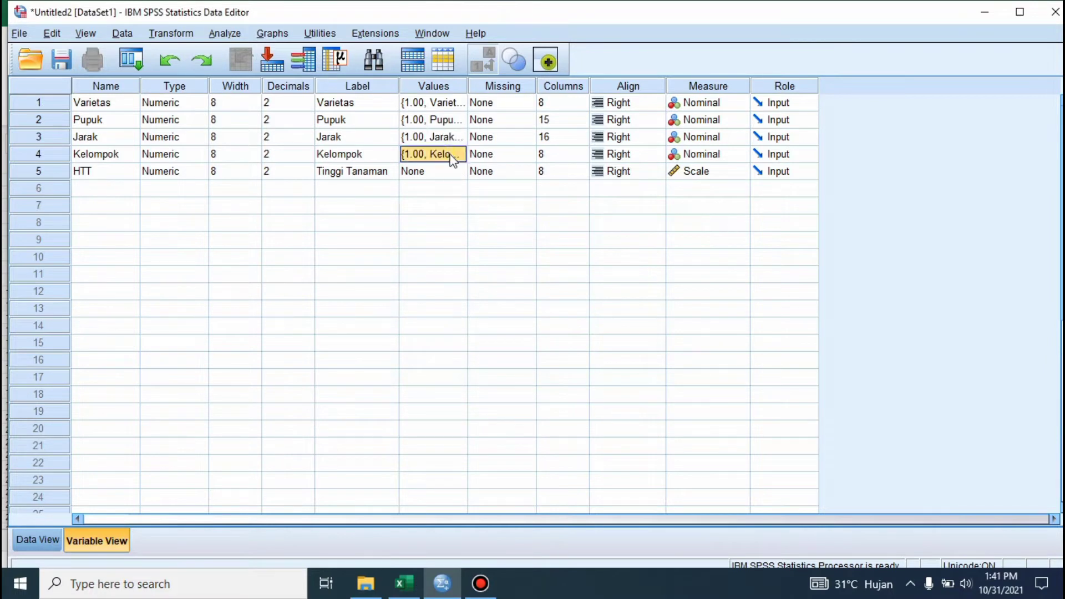
left_click(458, 154)
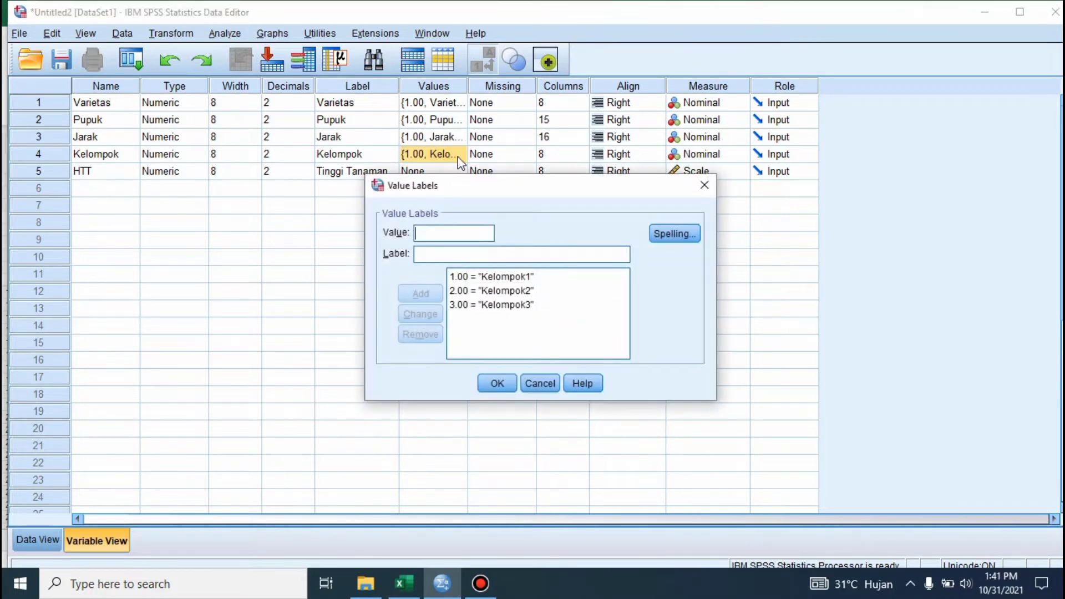
left_click(500, 307)
left_click(543, 382)
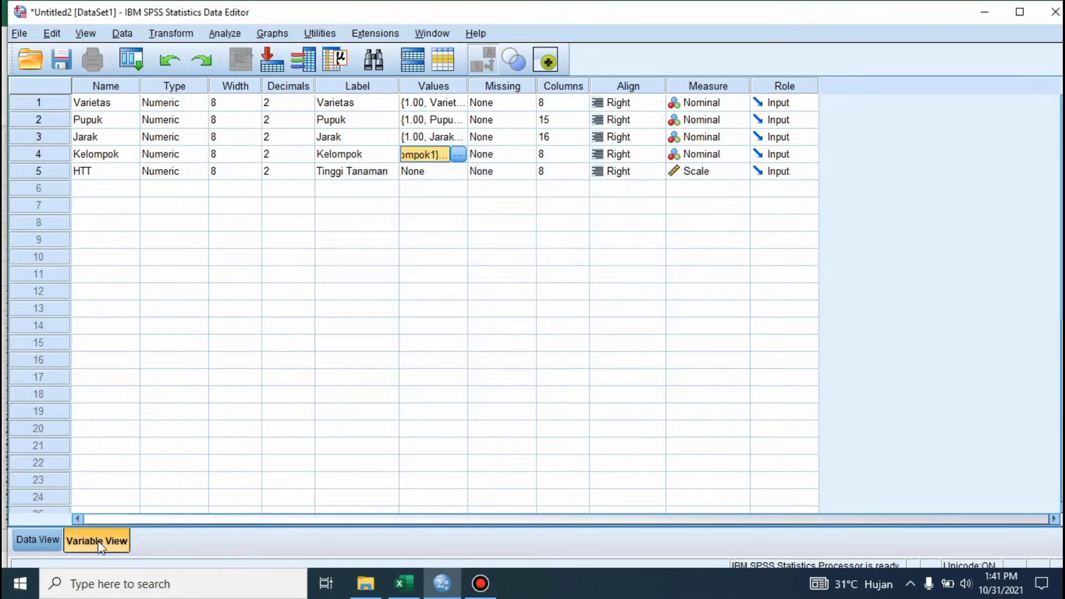
Show the data sheet of the dataset instead of its variable definitions
left_click(47, 540)
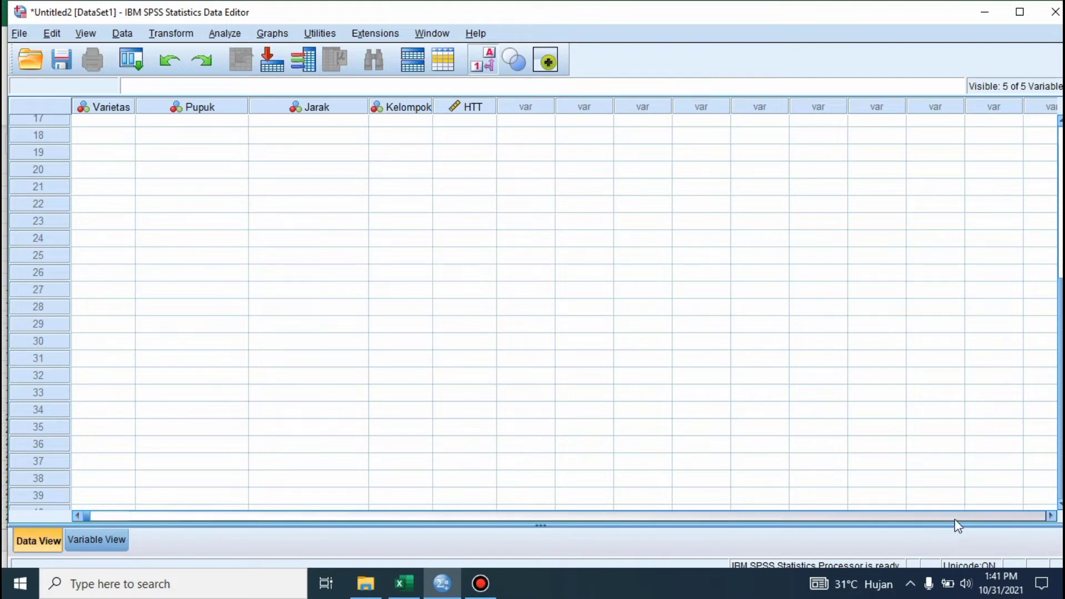
scroll(957, 525, "right", 5)
left_click_drag(814, 515, 521, 515)
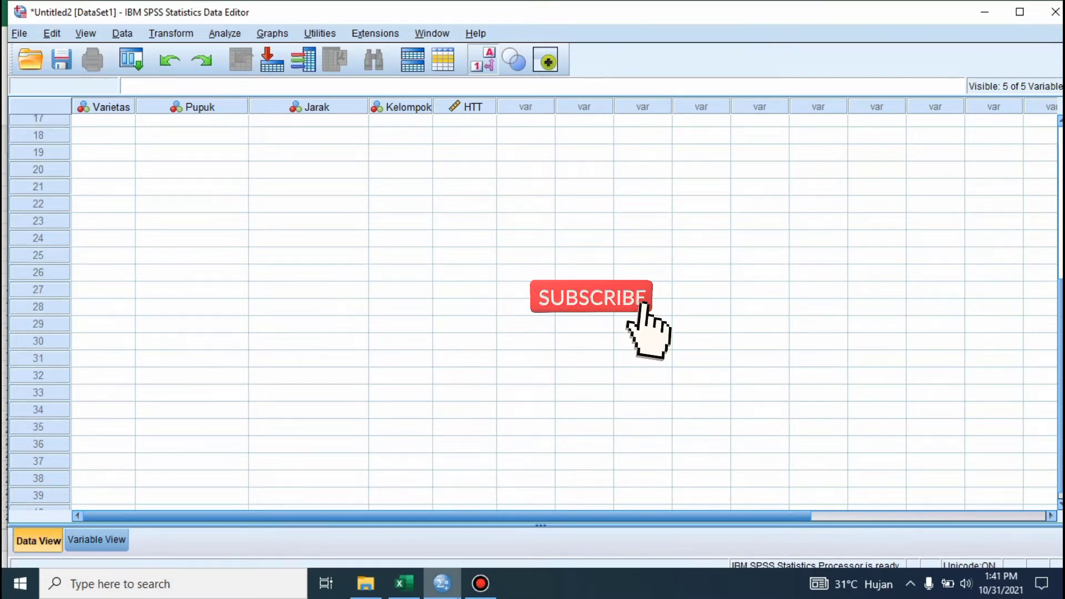
Switch to Excel and copy the treatment table J3:N84, from Faktor V to Hasil TT, including its header row
left_click(405, 583)
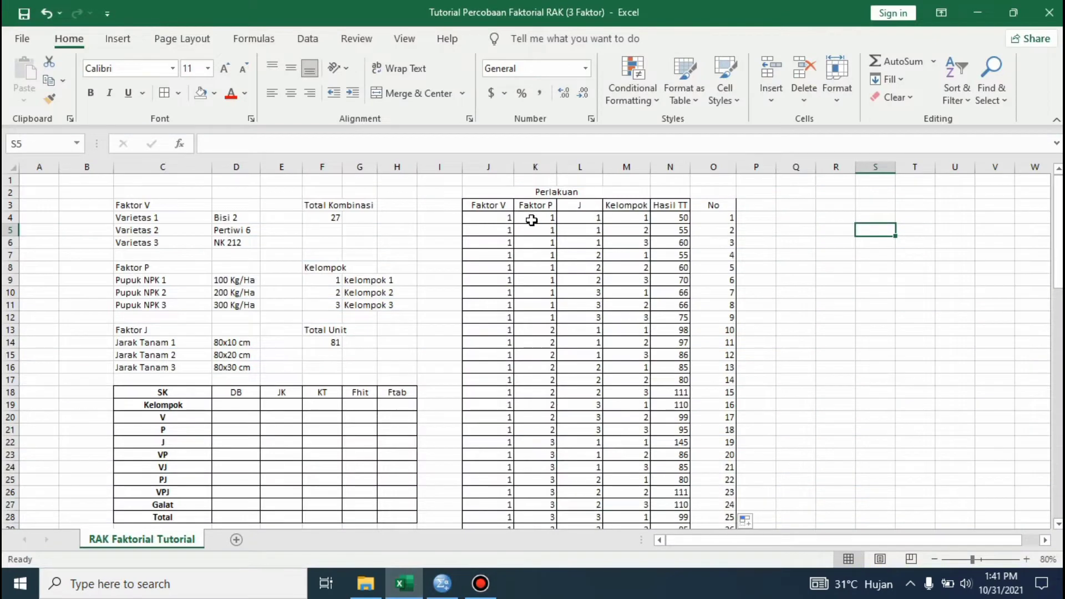
left_click_drag(500, 204, 669, 480)
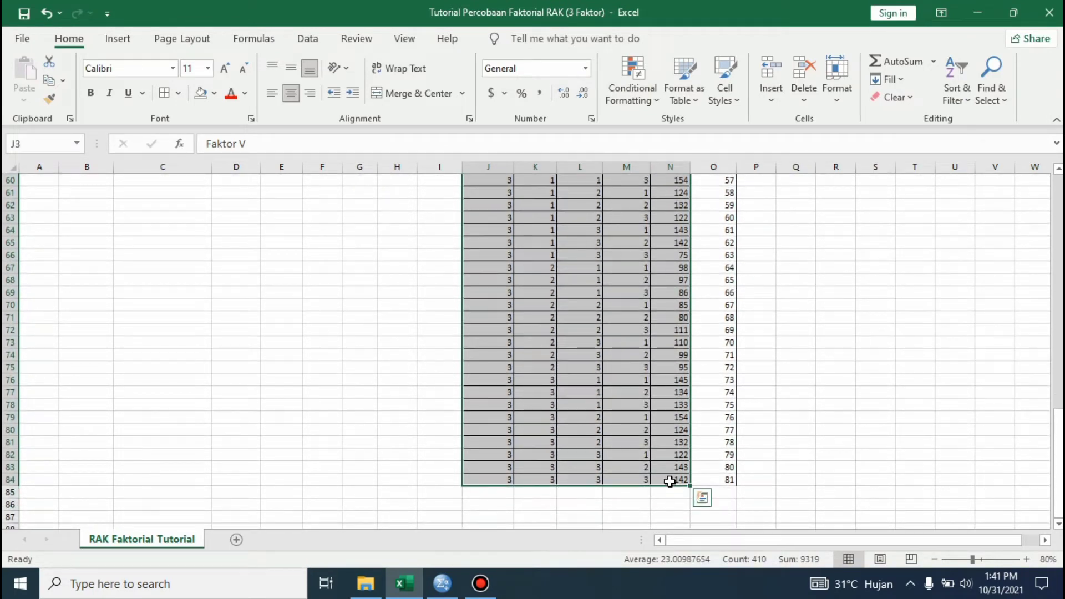
key("ctrl+c")
left_click_drag(1057, 463, 1059, 233)
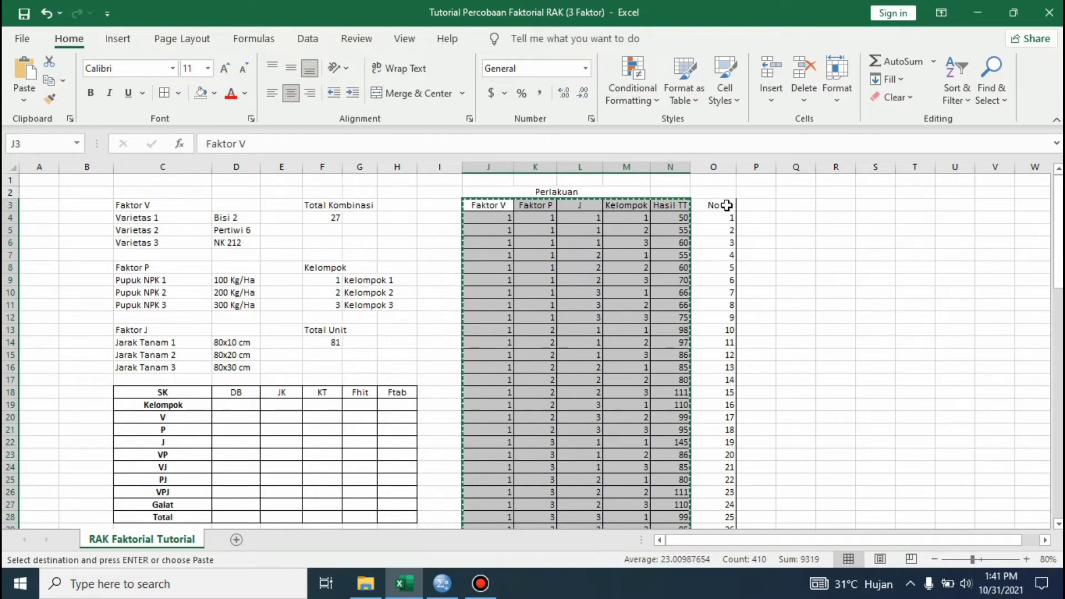
right_click(574, 214)
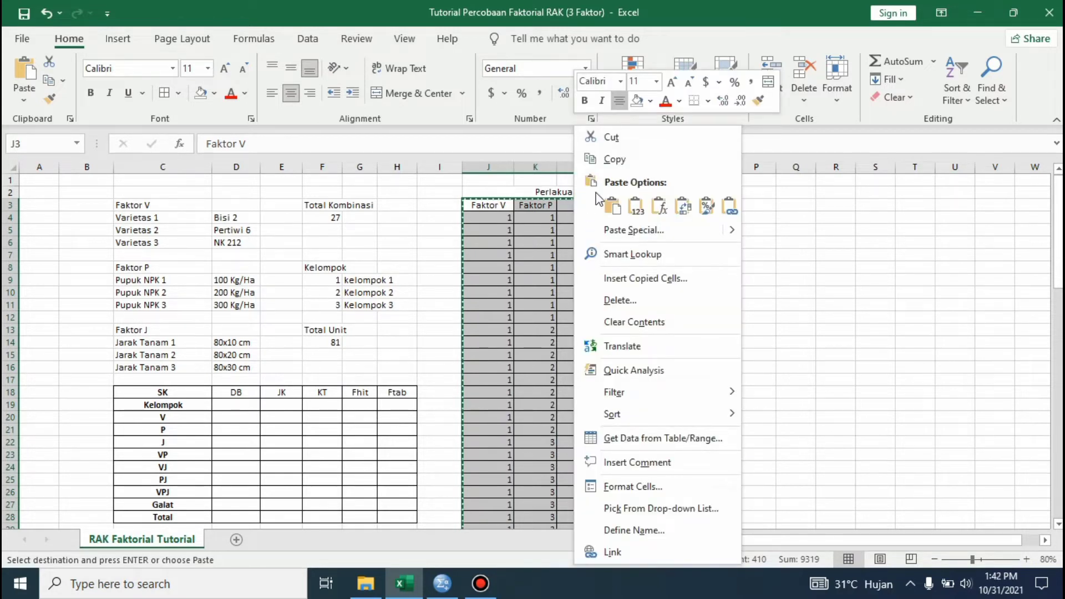
left_click(611, 161)
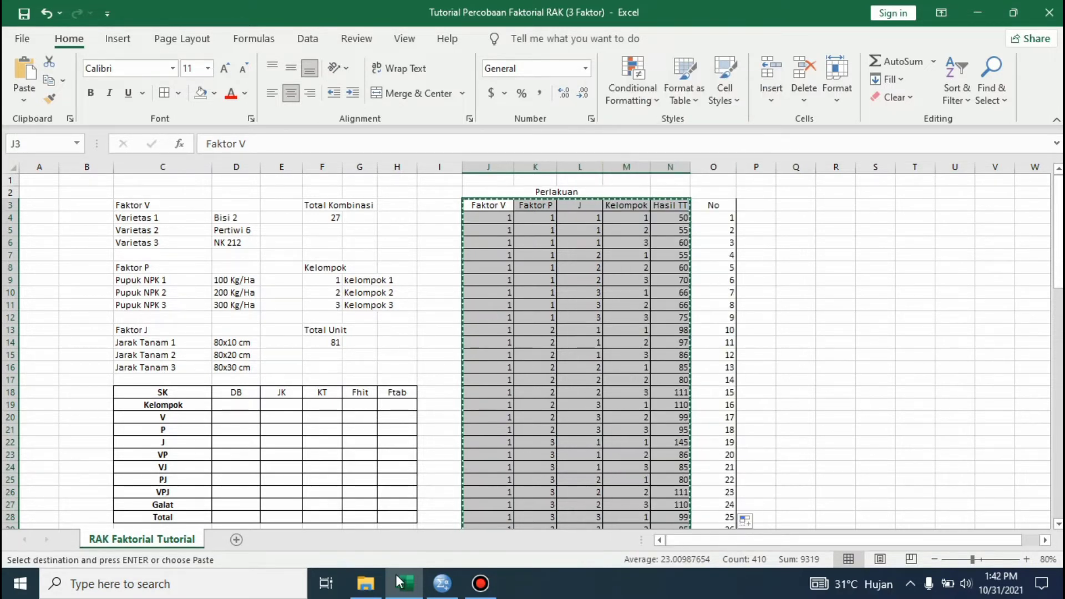
Switch to SPSS and paste the copied table into the dataset, starting at row 1 of Varietas
left_click(442, 582)
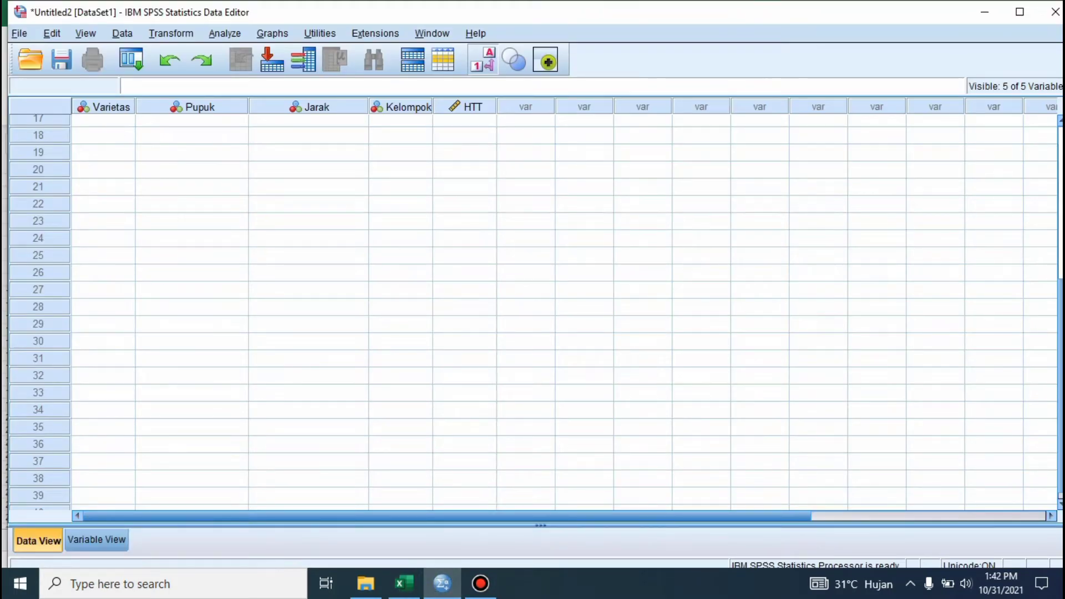
scroll(532, 310, "up", 5)
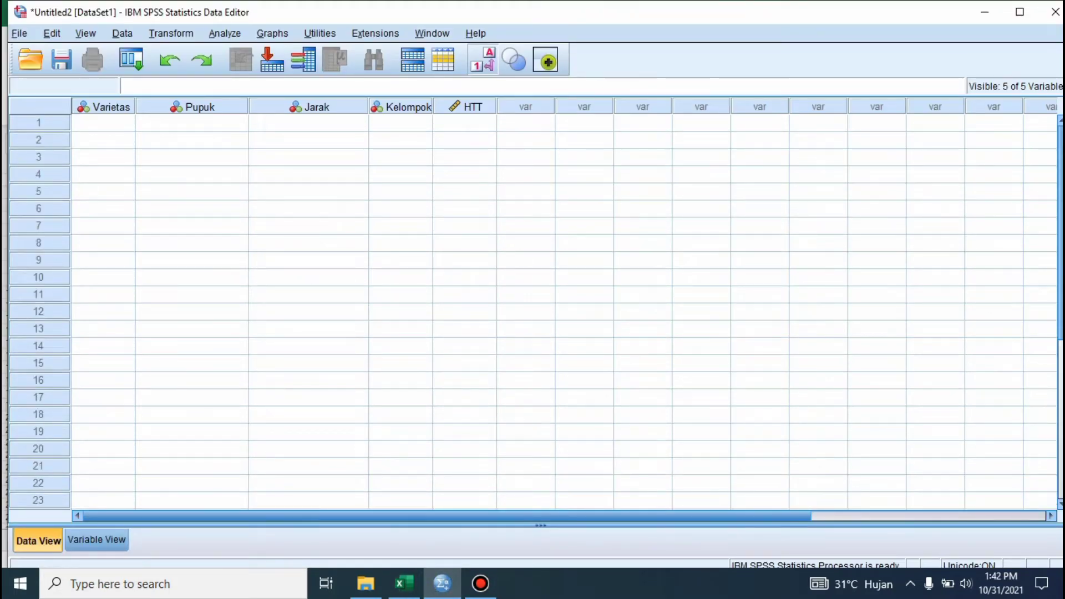
left_click(120, 132)
key("ctrl+v")
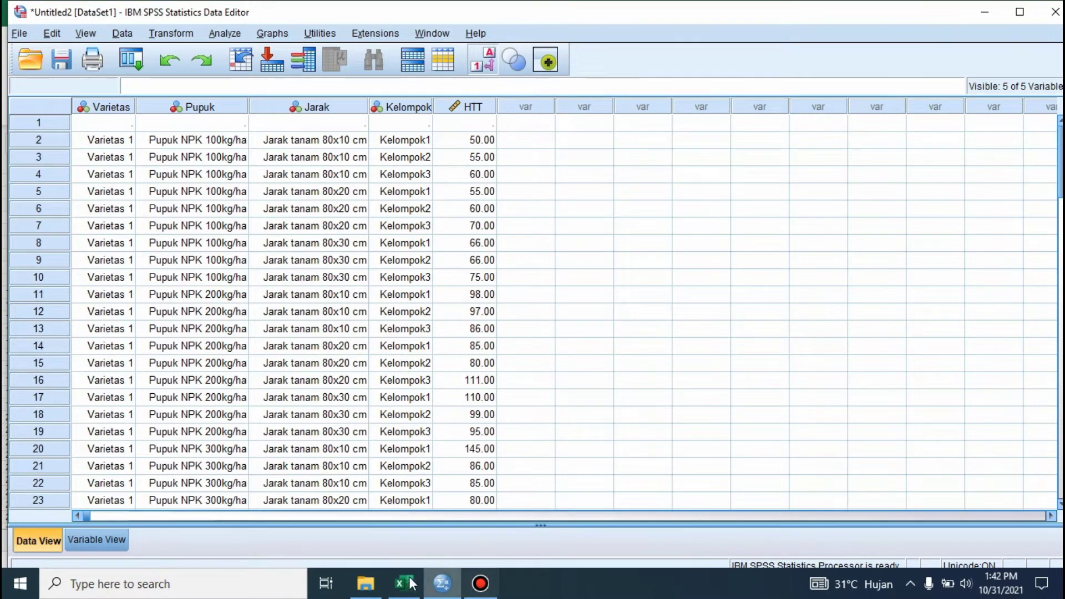
left_click(118, 131)
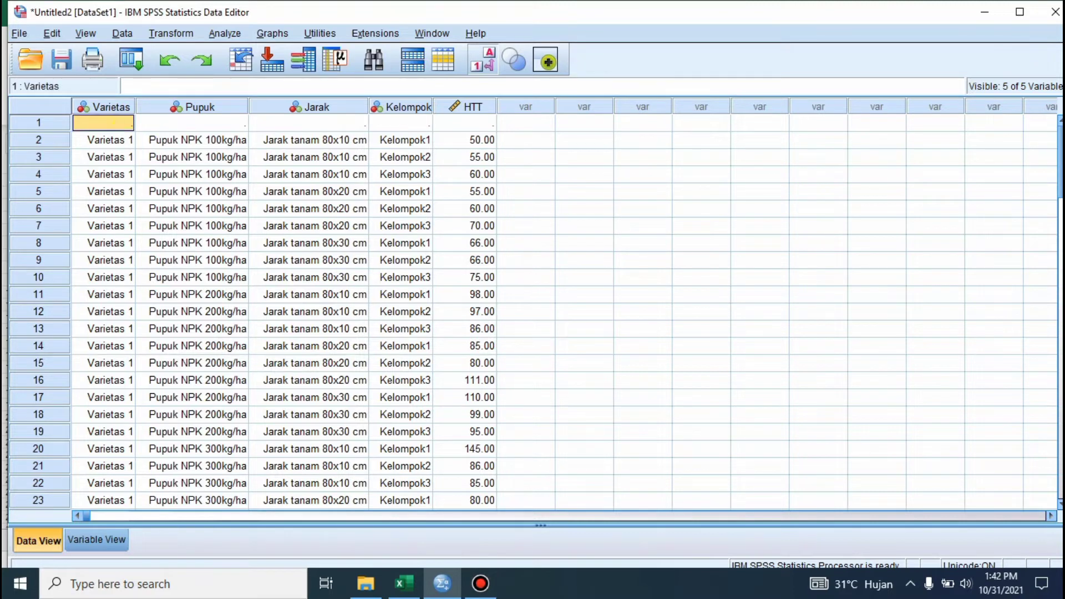
Switch to Excel and copy the treatment data J4:N84 without the header row
left_click(403, 582)
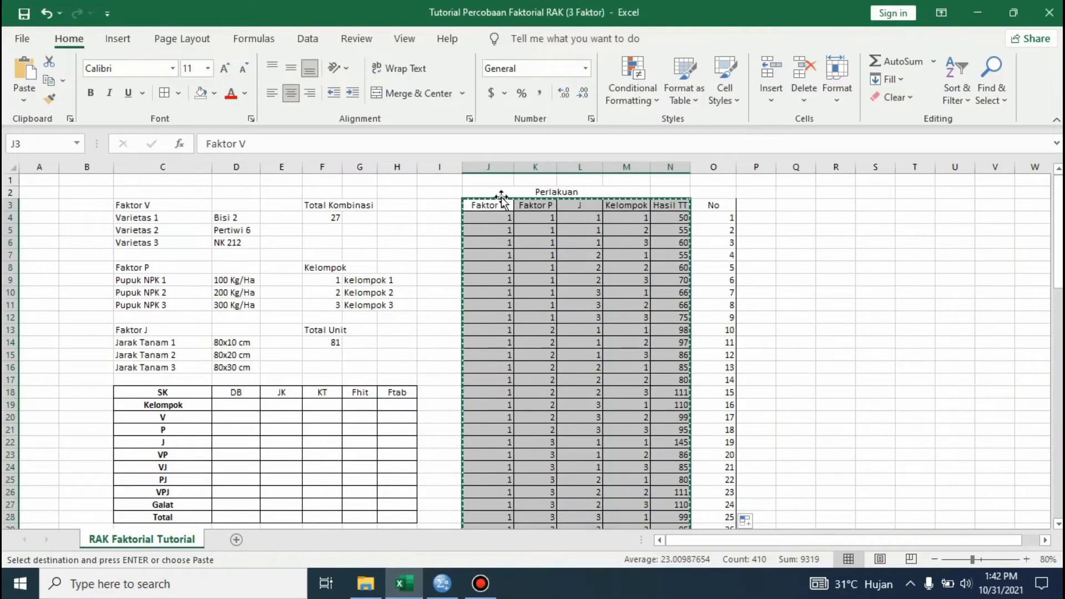
left_click(493, 217)
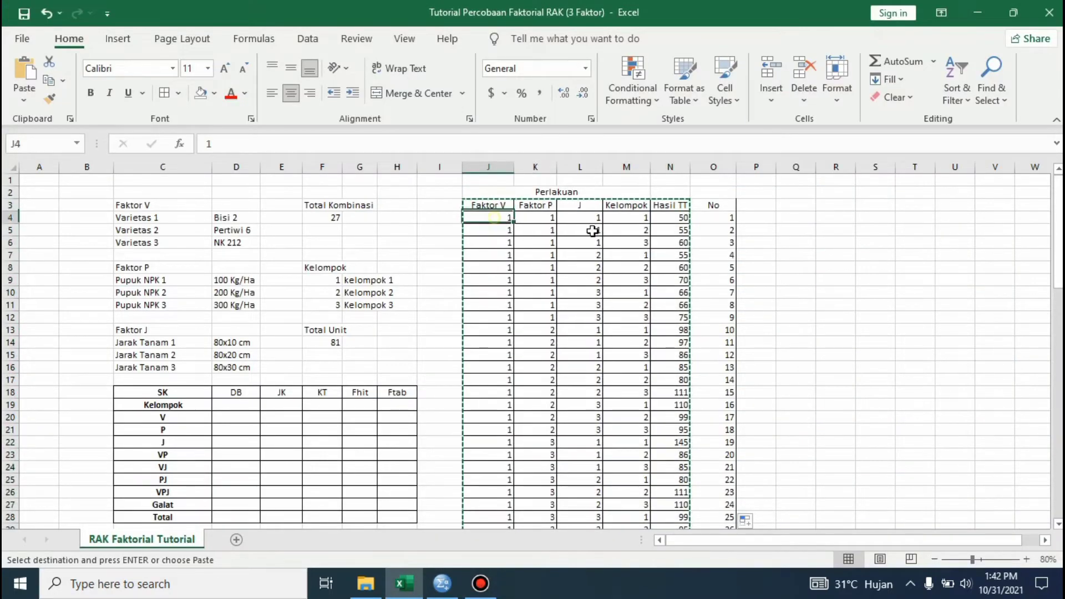
left_click_drag(592, 230, 667, 500)
key("ctrl+v")
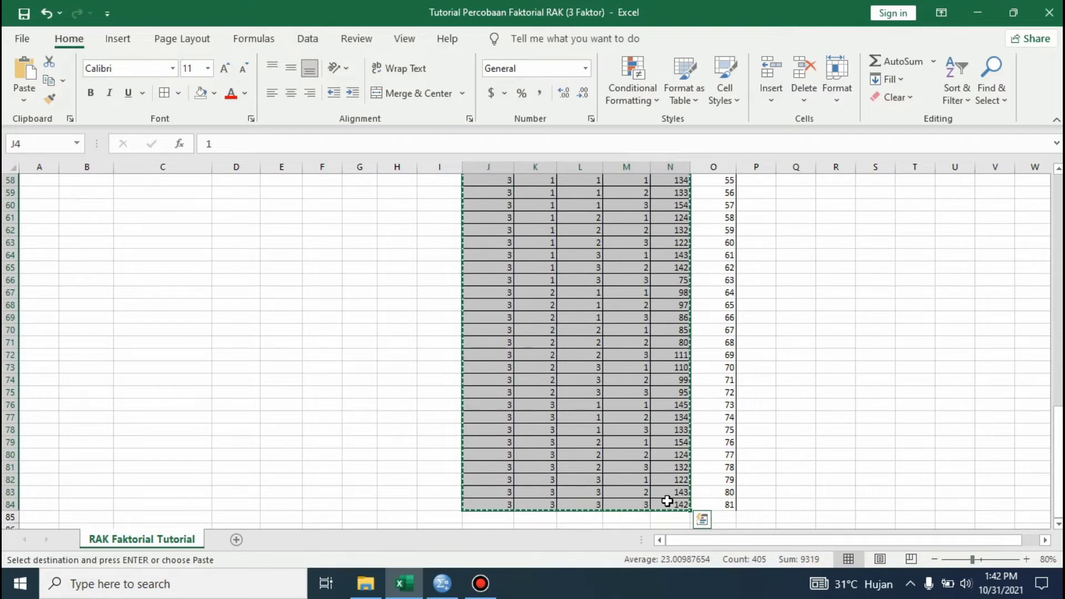
Switch to SPSS and delete all pasted cases from the Varietas to HTT columns
left_click(442, 583)
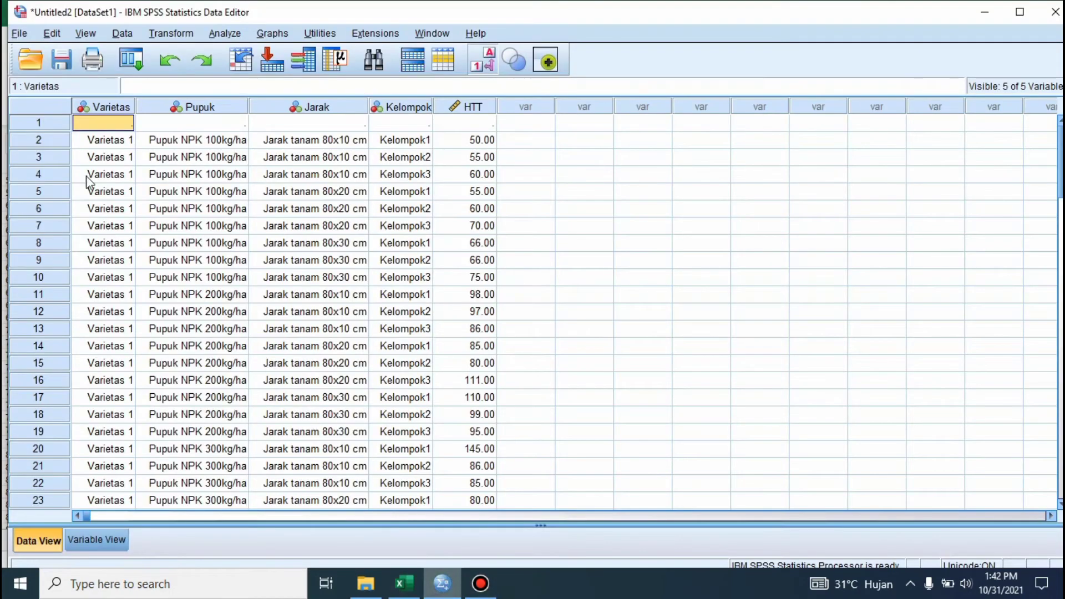
left_click(114, 122)
key("shift+Down")
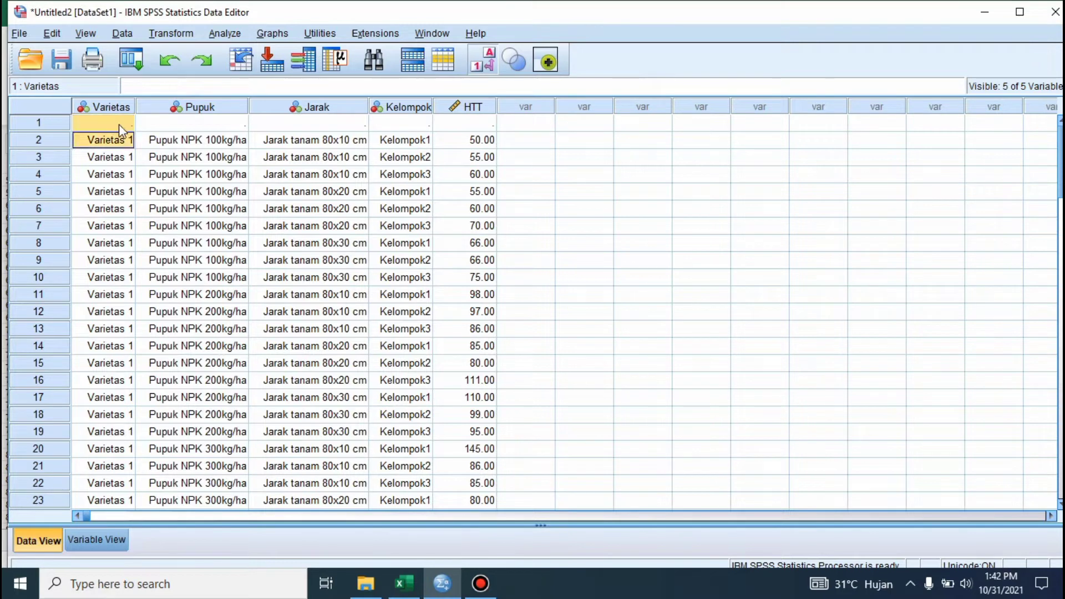
left_click(118, 123)
left_click(600, 173)
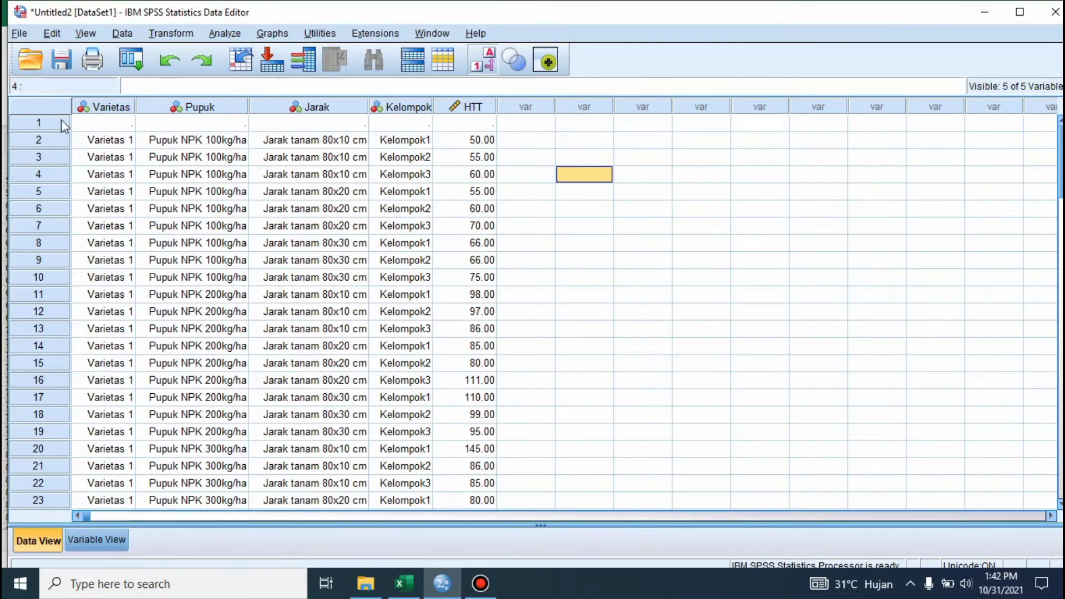
left_click_drag(112, 122, 480, 174)
left_click_drag(484, 242, 490, 169)
key("Delete")
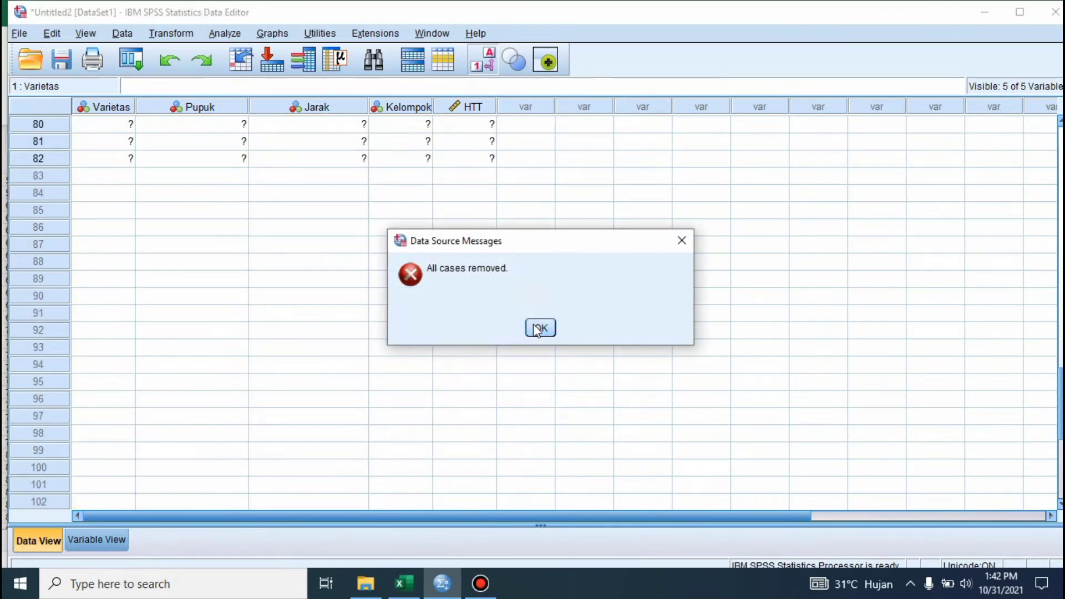
left_click(540, 327)
scroll(532, 311, "up", 5)
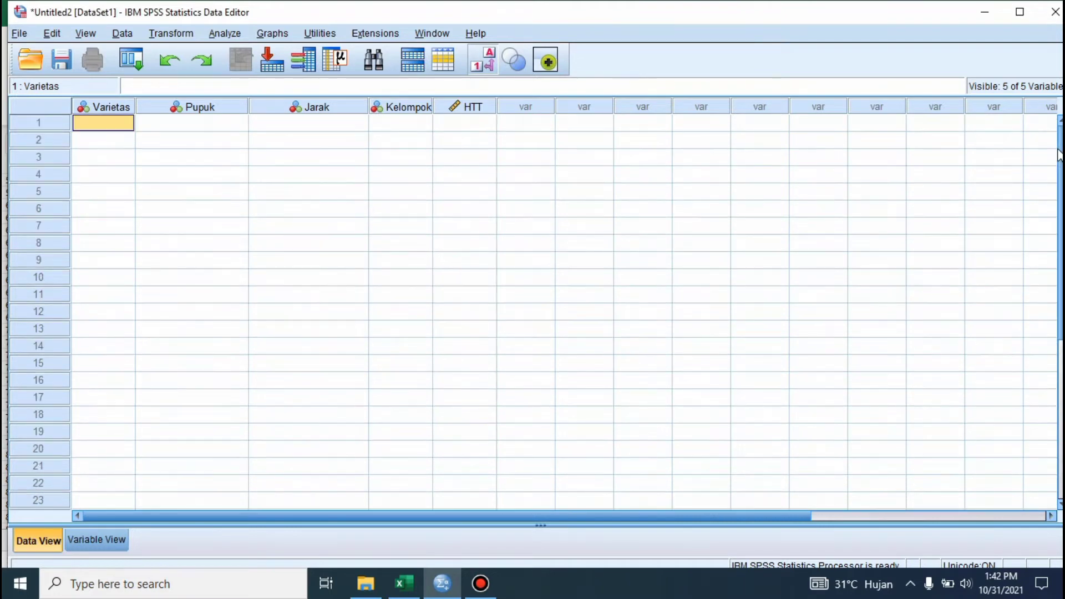
Paste the copied data from row 1 of Varietas and check the cases down to the last row
key("ctrl+v")
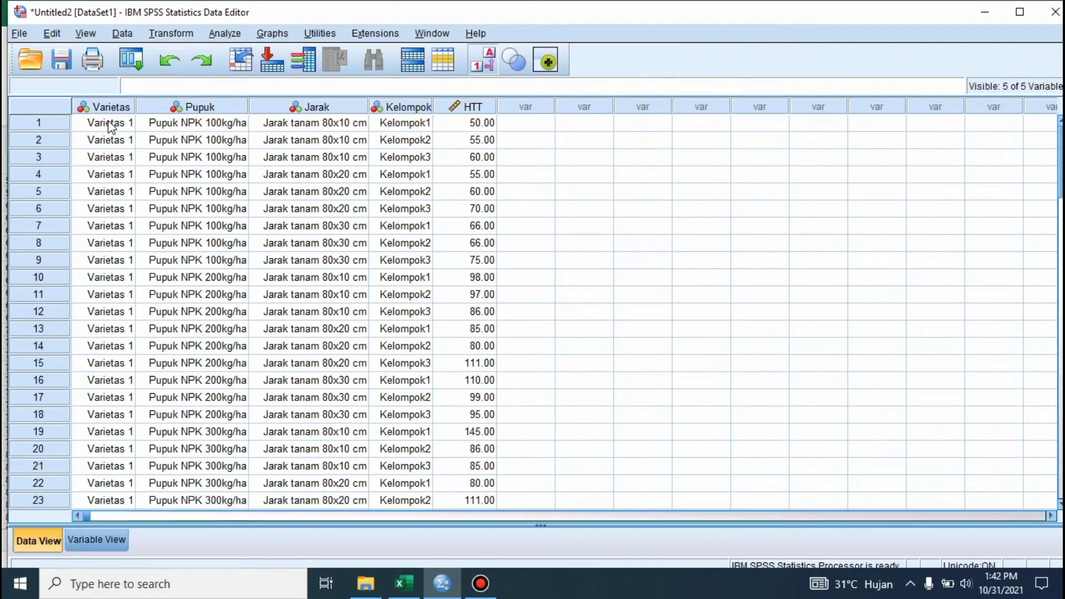
scroll(533, 311, "down", 20)
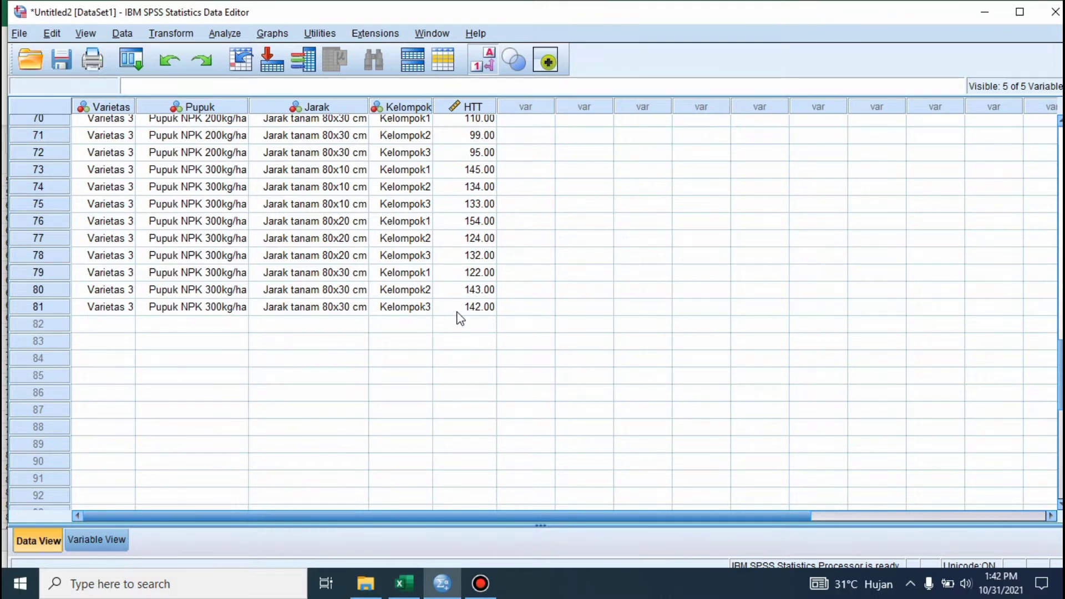
scroll(1059, 128, "up", 20)
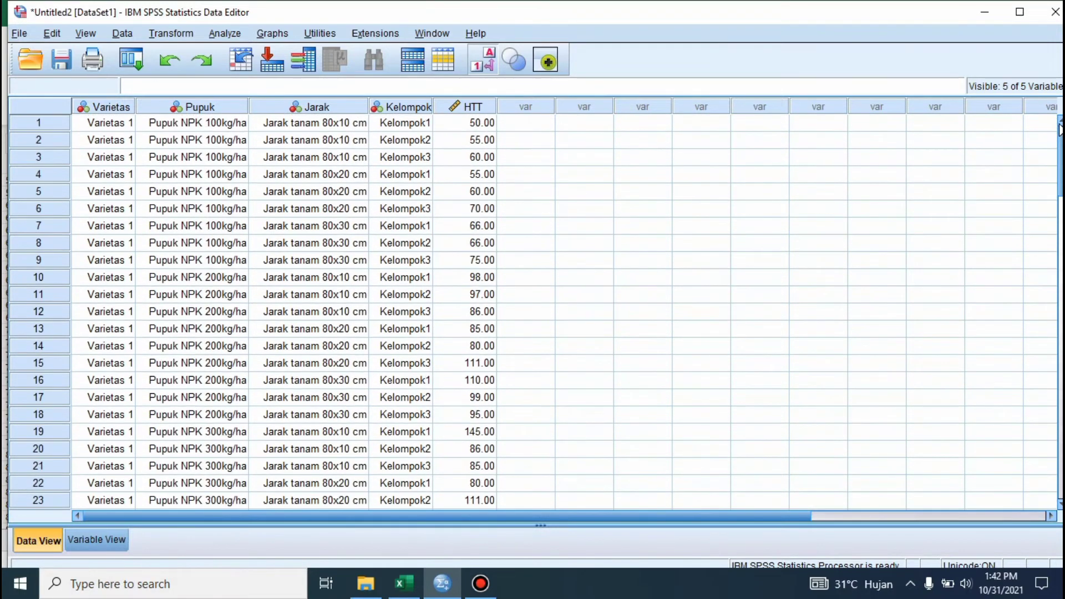
Start a Univariate General Linear Model analysis and remove Tinggi Tanaman as its dependent variable
left_click(213, 33)
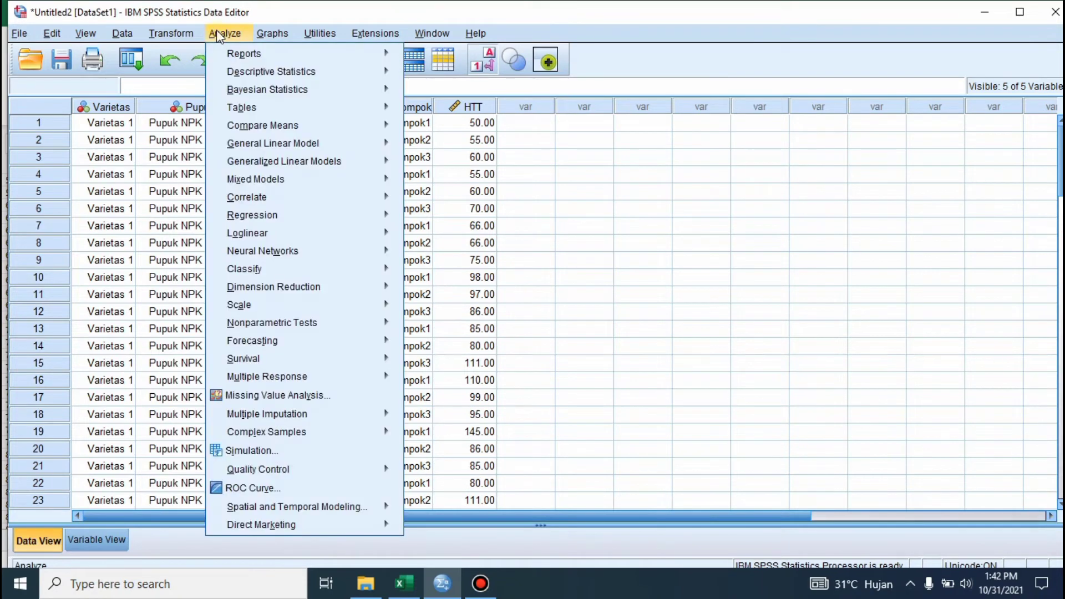
mouse_move(342, 133)
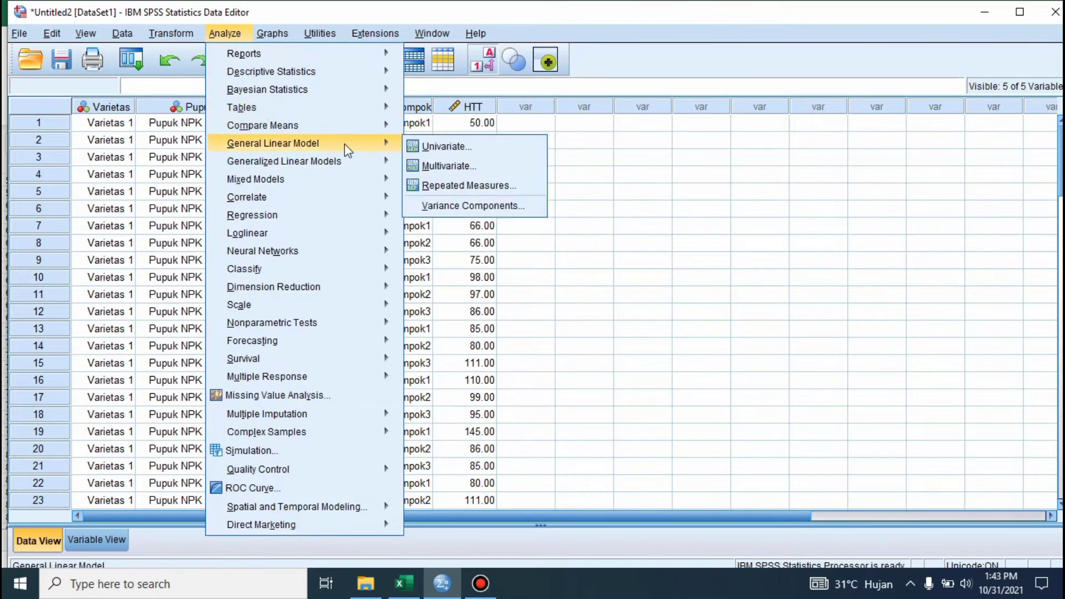
left_click(426, 148)
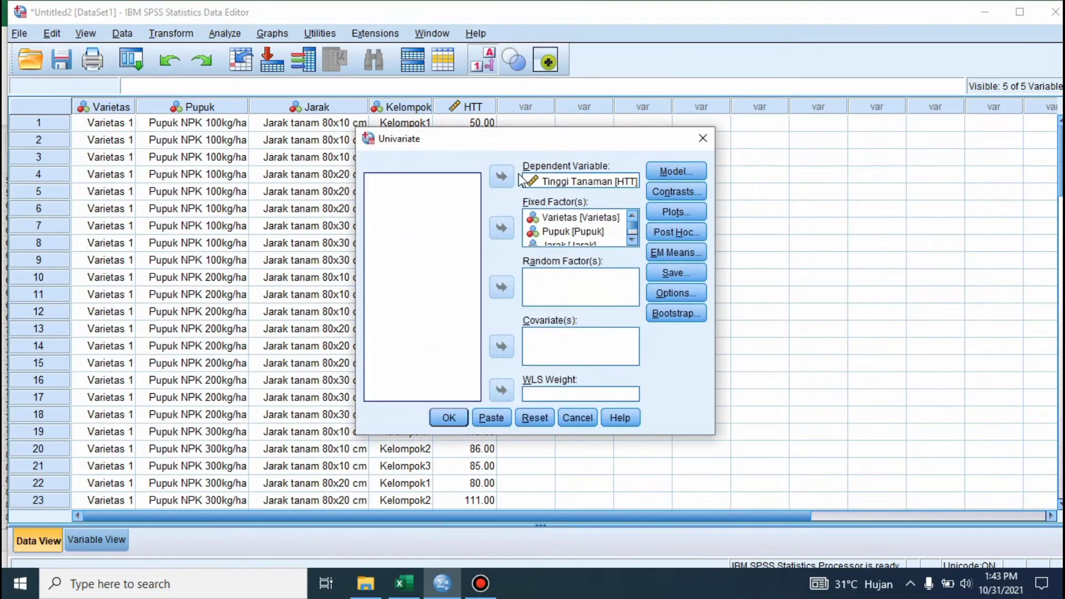
left_click(582, 181)
left_click(502, 177)
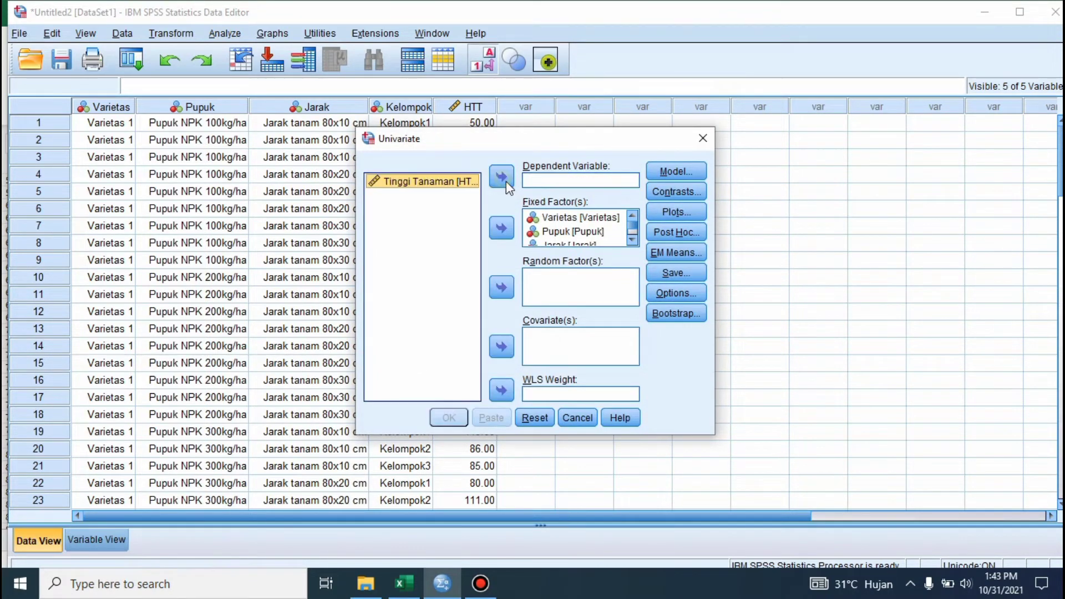
Remove Varietas, Pupuk, Jarak and Kelompok from the fixed factors of the Univariate analysis
left_click(561, 221)
left_click(560, 231)
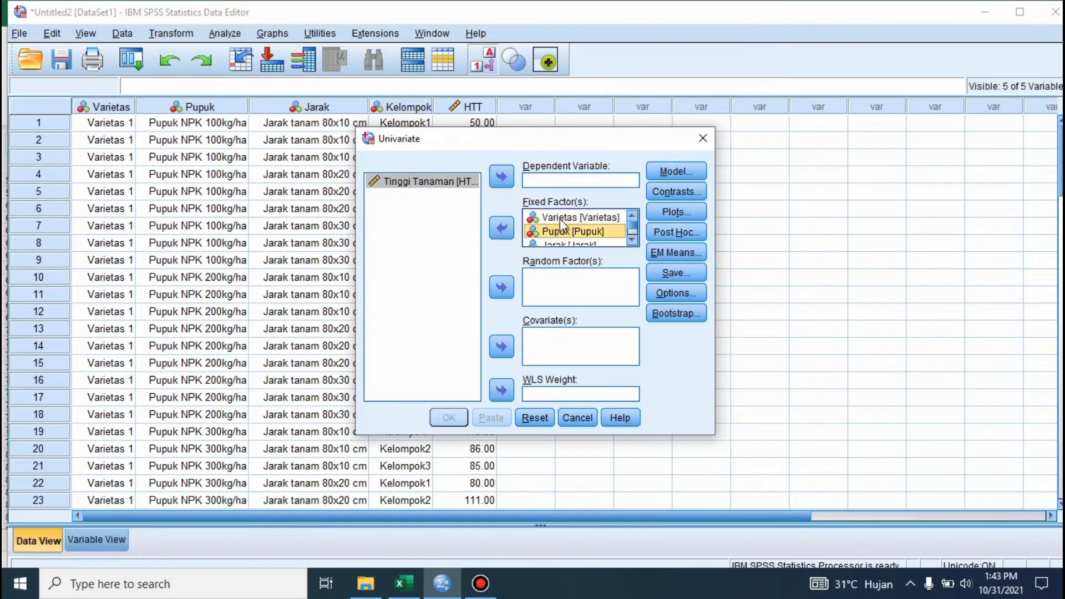
left_click(560, 218)
left_click(563, 232)
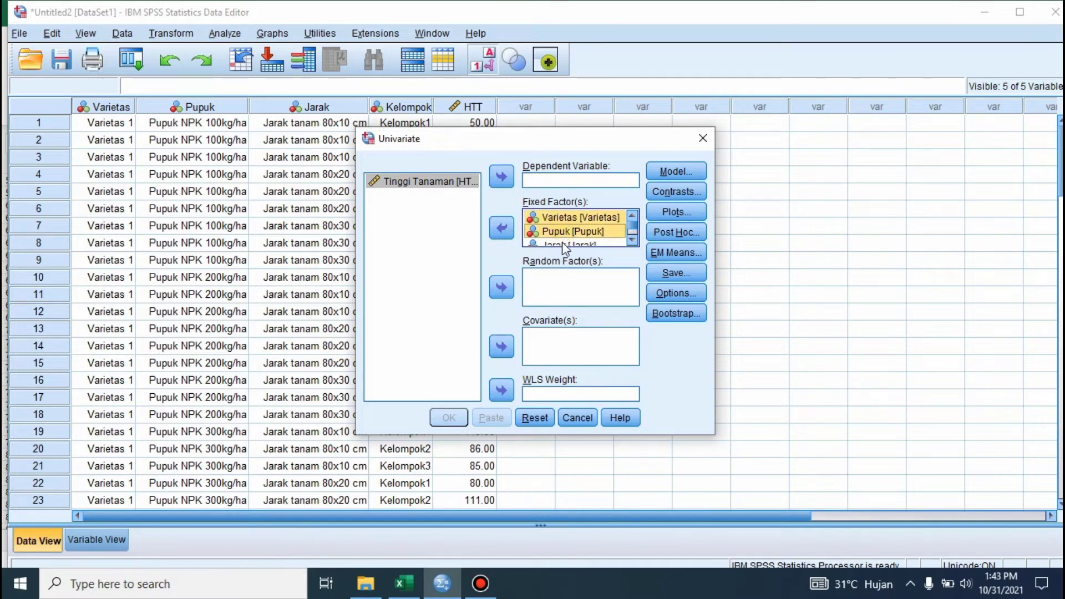
left_click(561, 241, "ctrl")
left_click(501, 227)
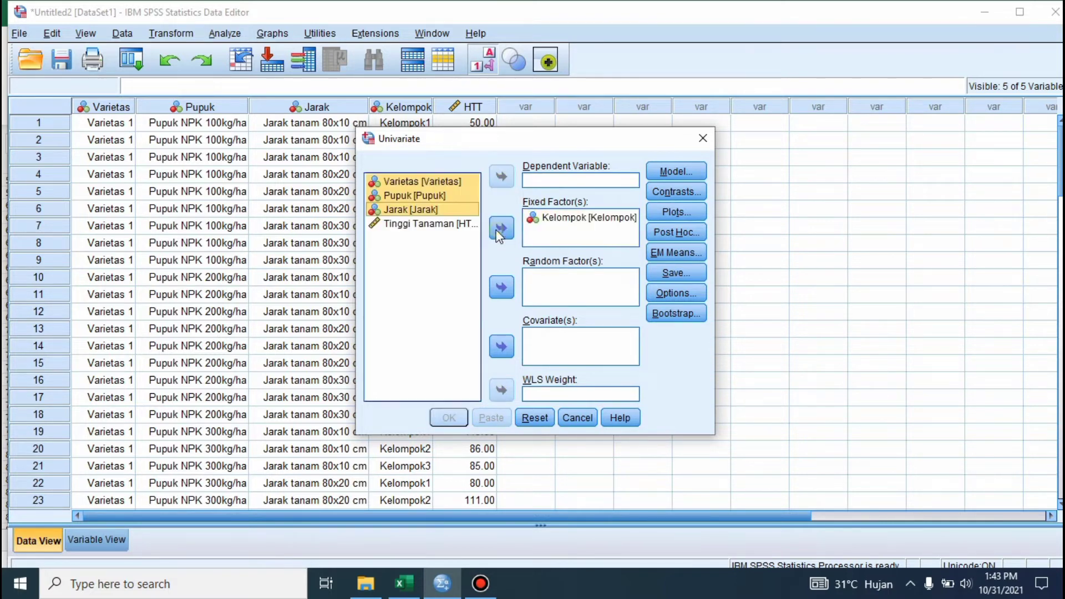
left_click(544, 222)
Assign Tinggi Tanaman as the dependent variable and Varietas, Pupuk, Jarak and Kelompok as fixed factors
left_click(451, 272)
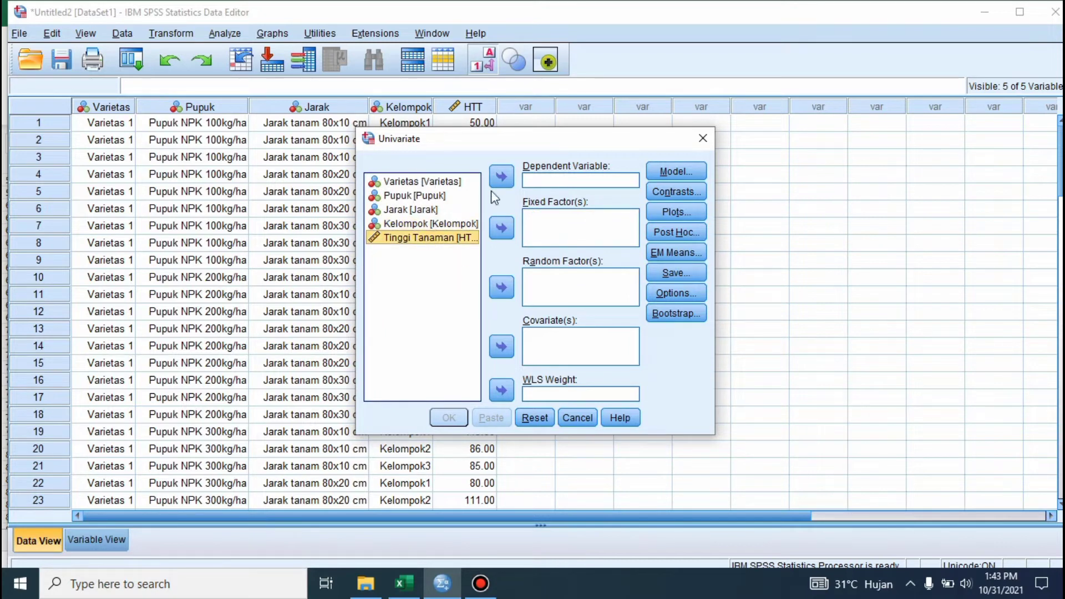
left_click(500, 178)
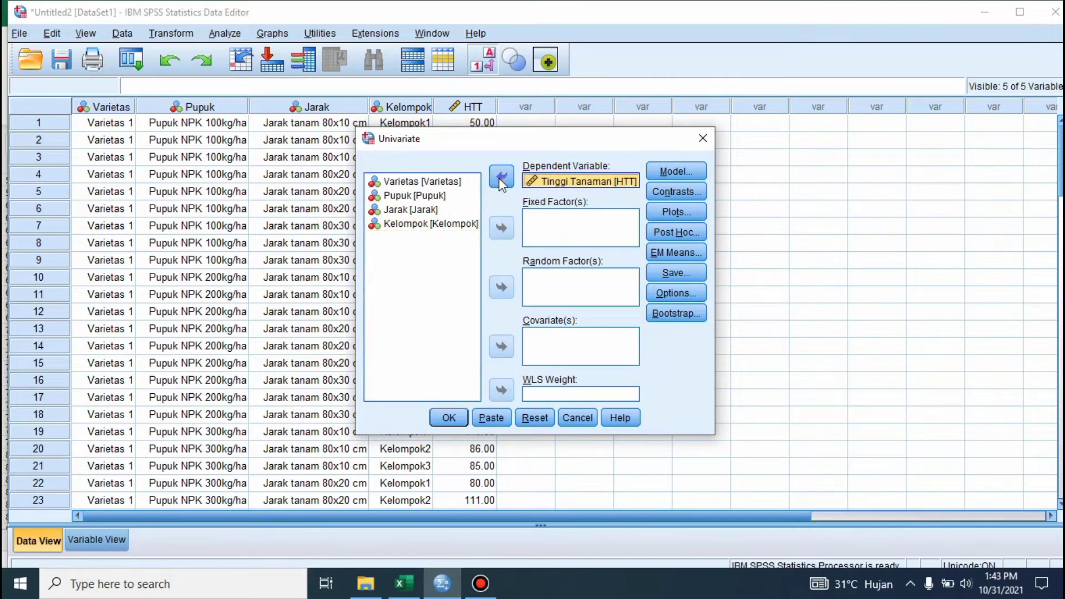
left_click(417, 181)
key("shift+Down")
key("shift+Down")
key("shift+Down")
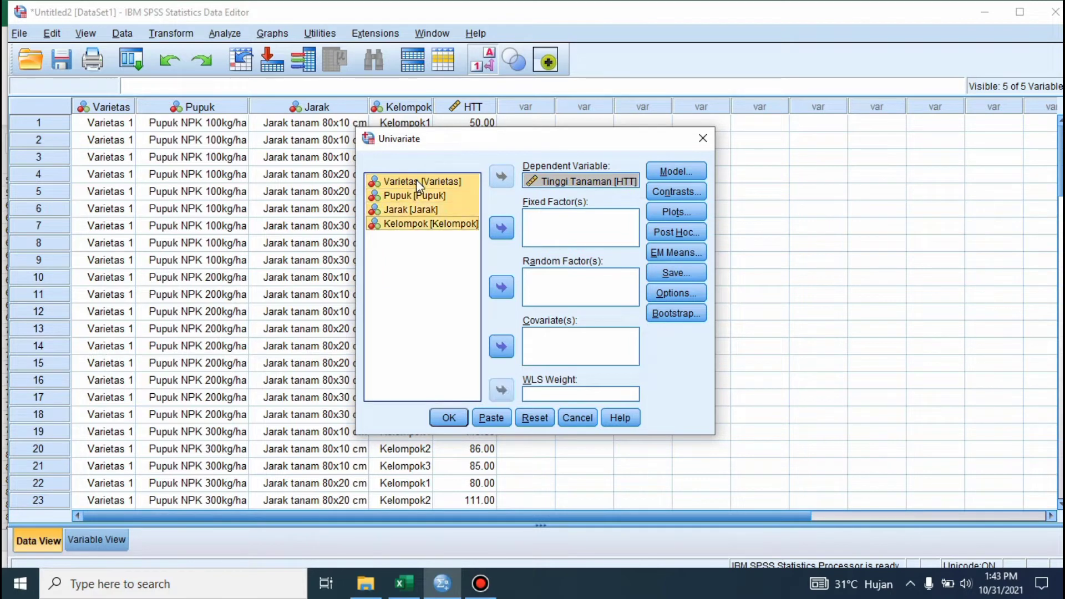
left_click(502, 229)
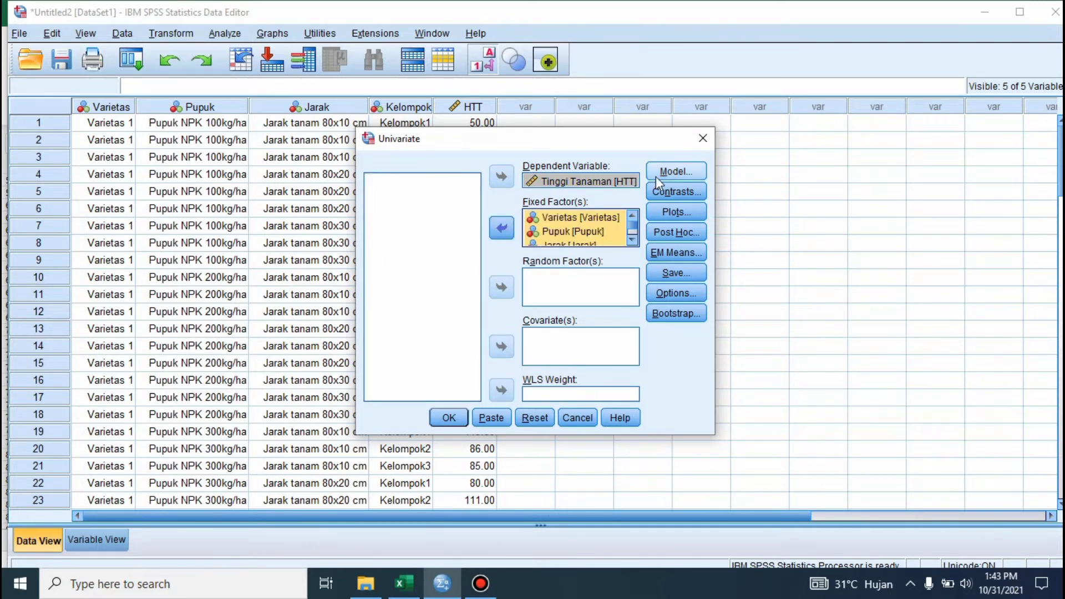
Switch the Univariate model to built terms and add Varietas, Pupuk, Jarak and Kelompok as main effects
left_click(675, 172)
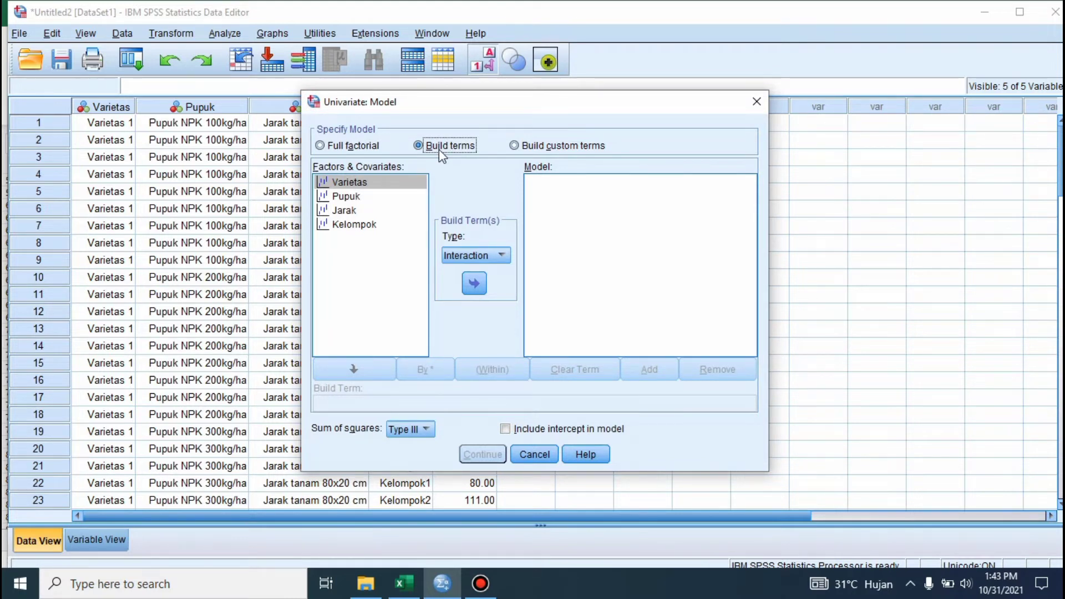
left_click(501, 254)
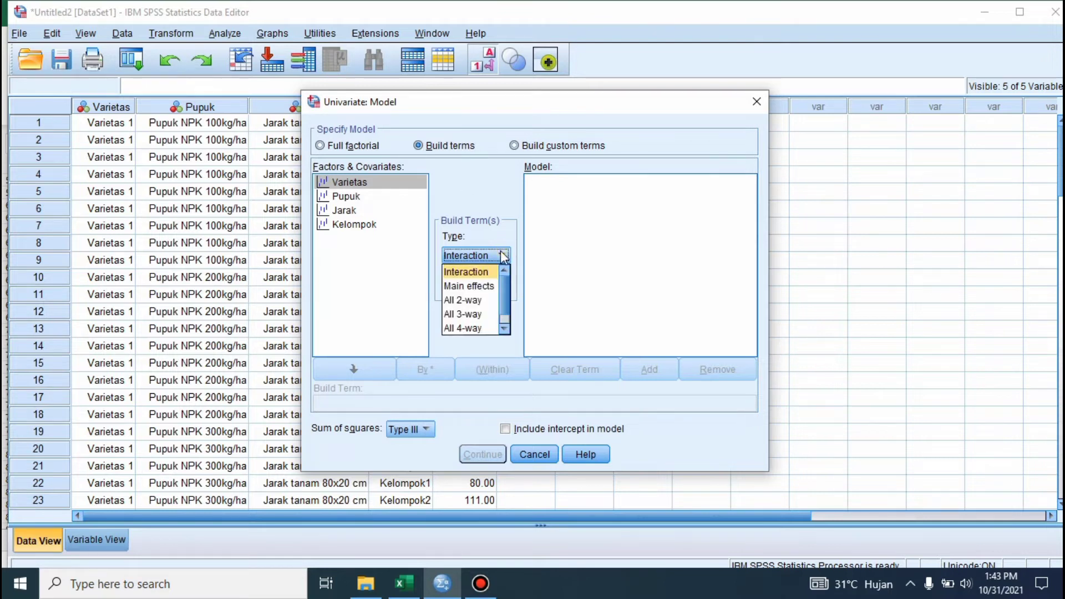
left_click(475, 286)
left_click(353, 185)
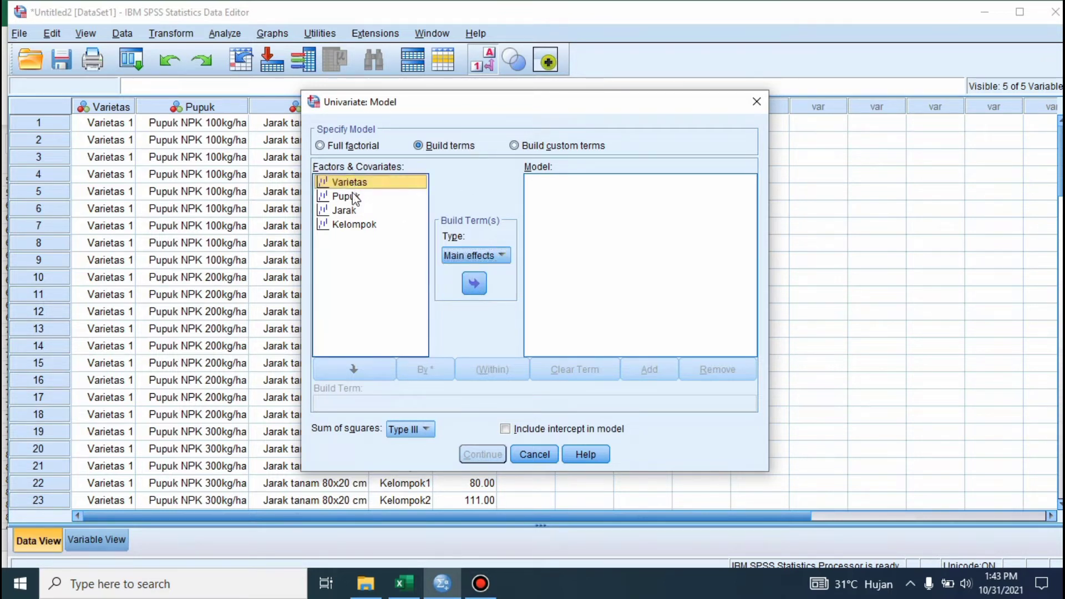
key("shift+Down")
key("shift+Down")
key("shift+Down")
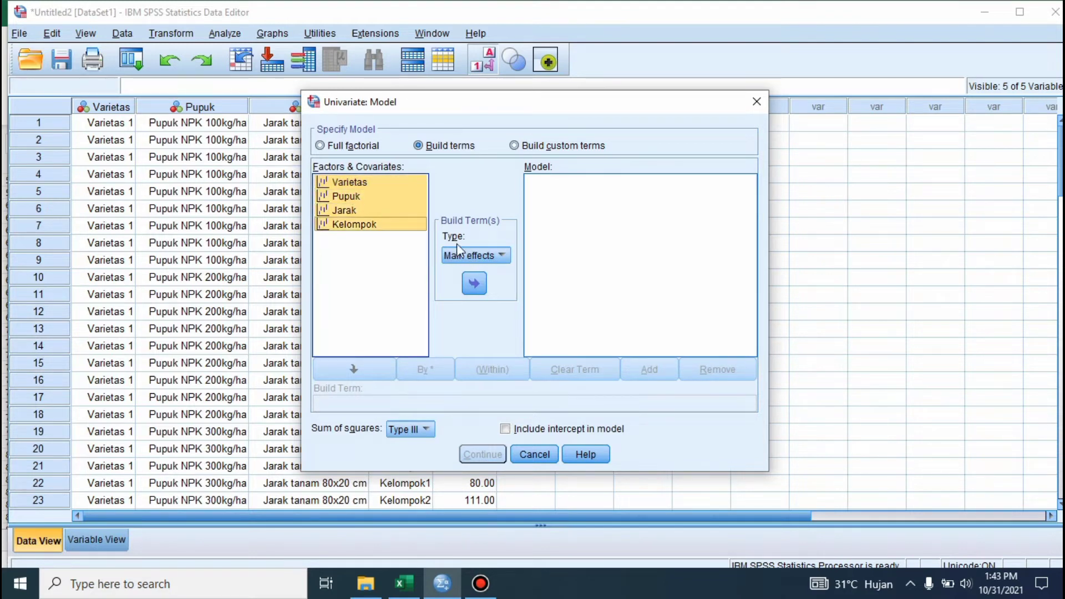
left_click(475, 283)
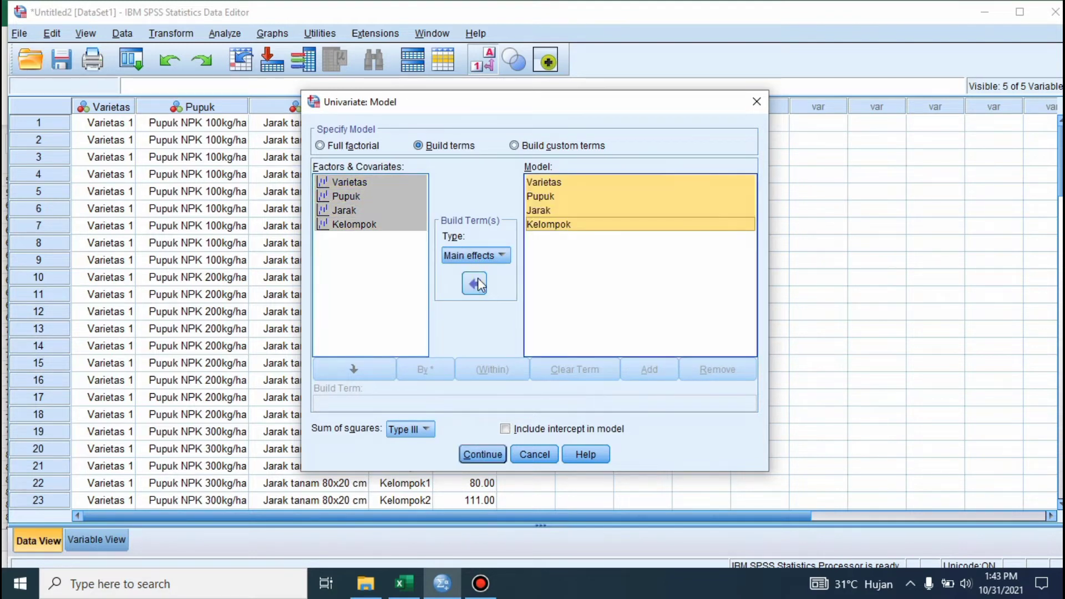
left_click(566, 266)
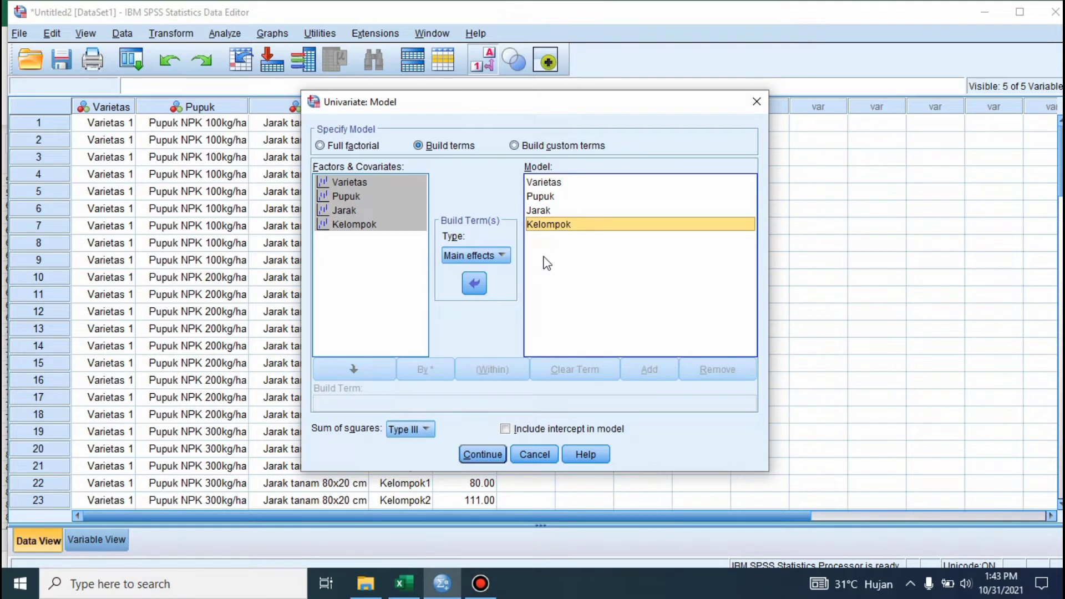
left_click(371, 273)
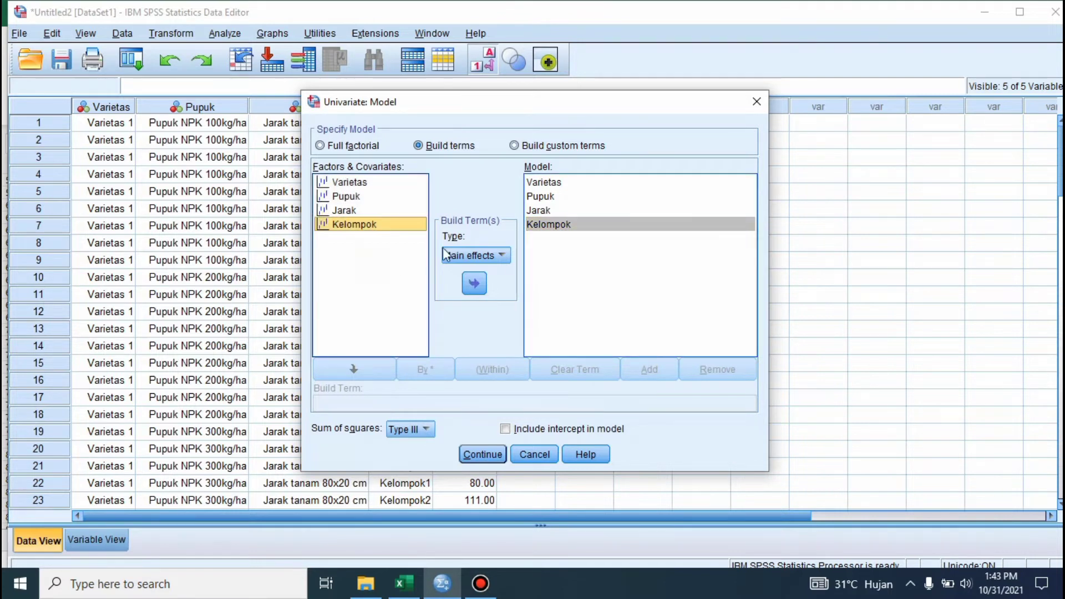
Consult the SK source-of-variation table in Excel and add the Pupuk*Varietas interaction term to the model in SPSS
left_click(487, 256)
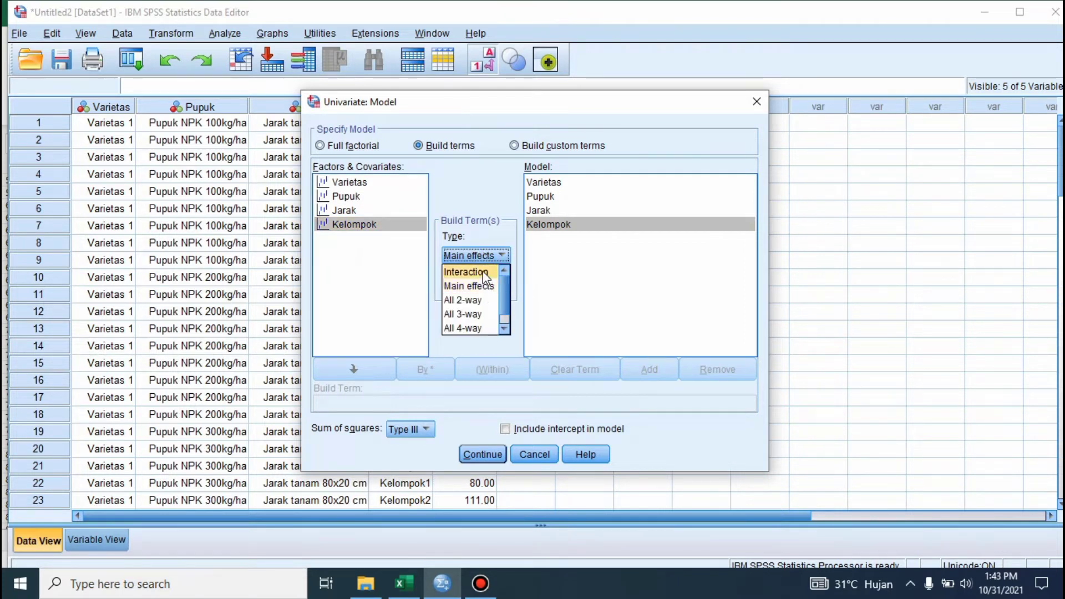
left_click(483, 272)
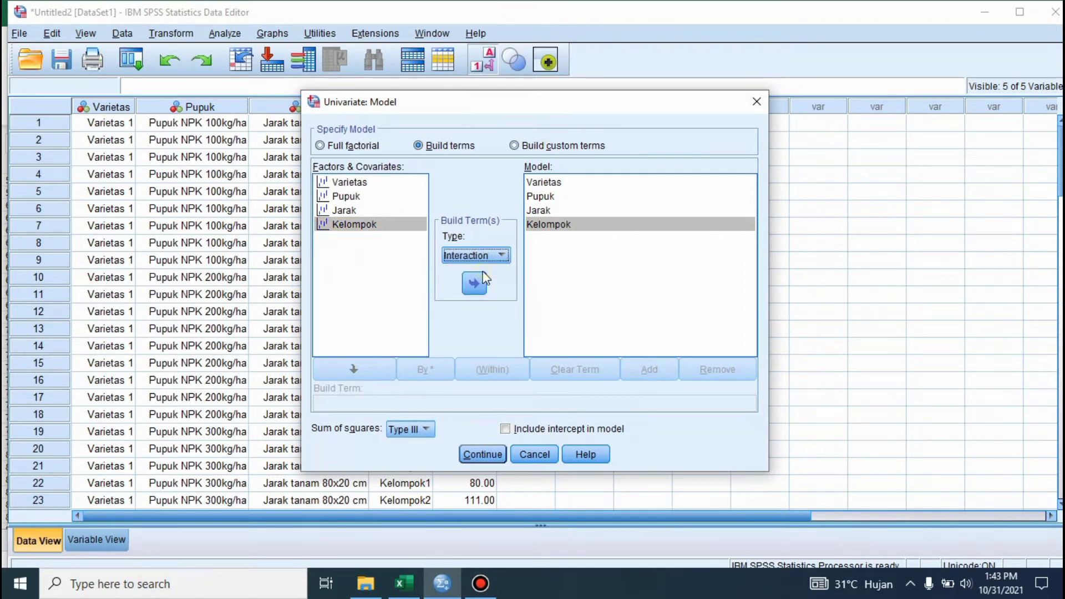
left_click(355, 183)
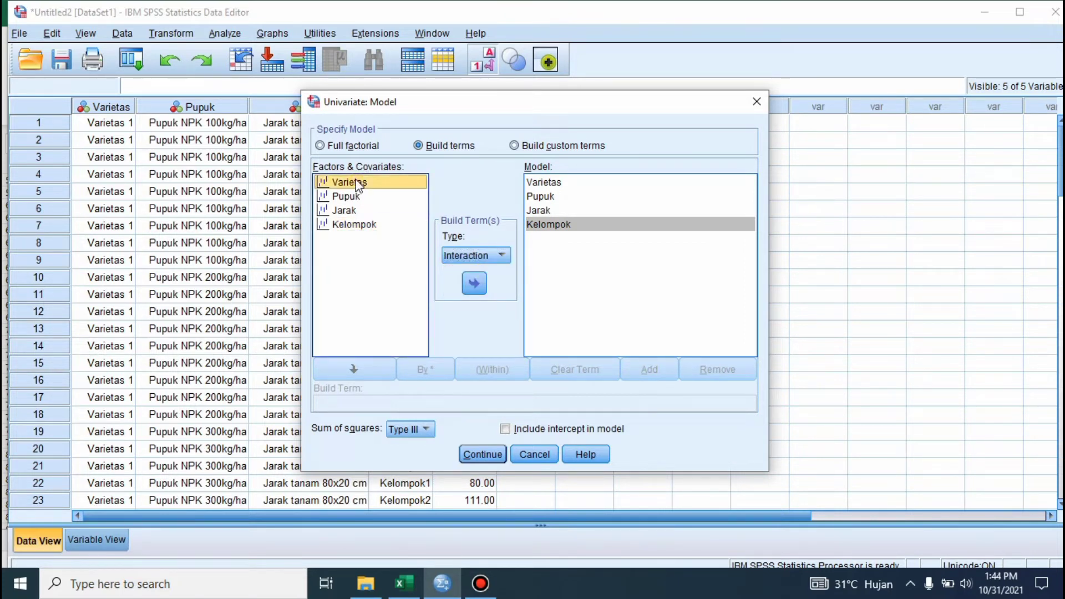
left_click(403, 583)
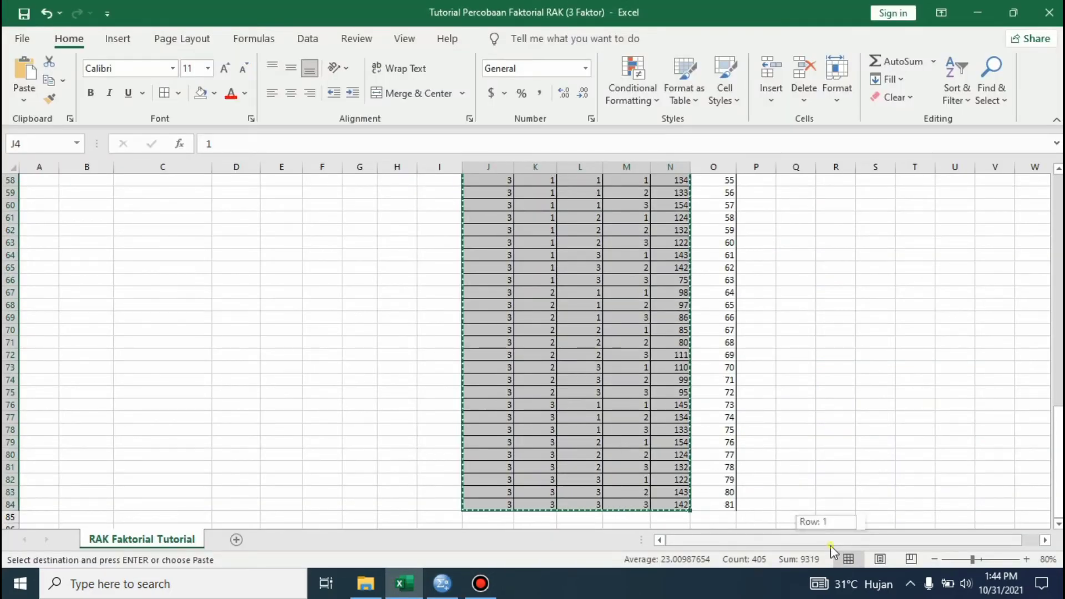
left_click_drag(1059, 441, 920, 255)
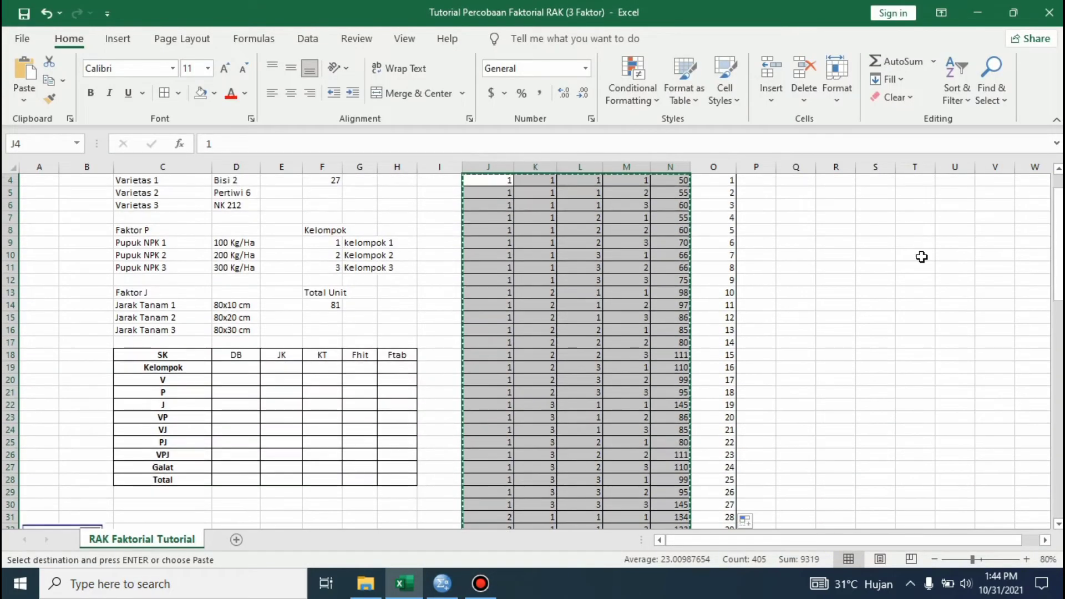
left_click_drag(167, 355, 396, 481)
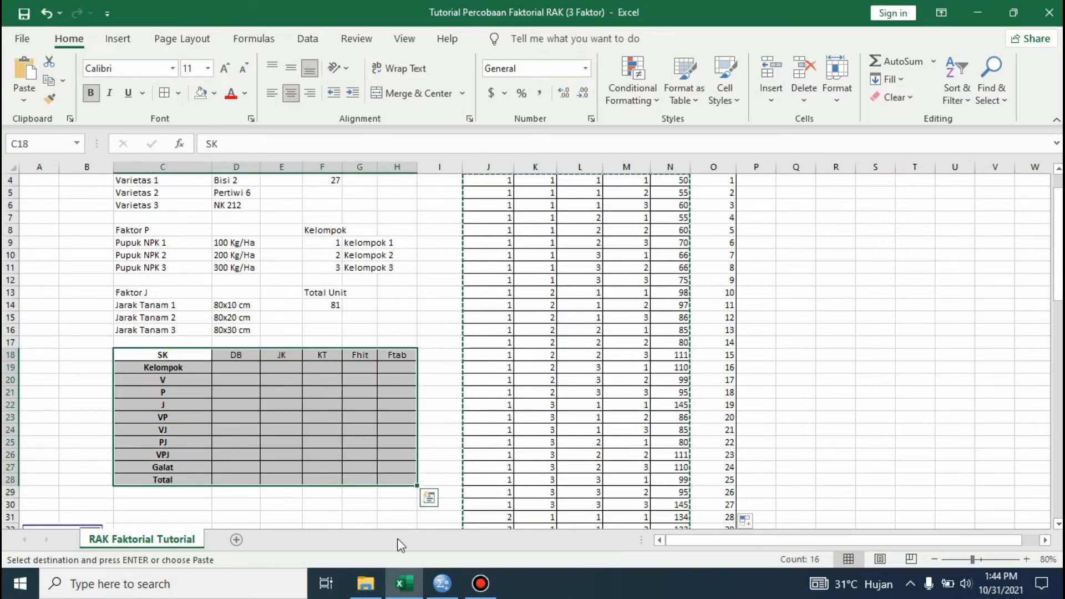
left_click(451, 589)
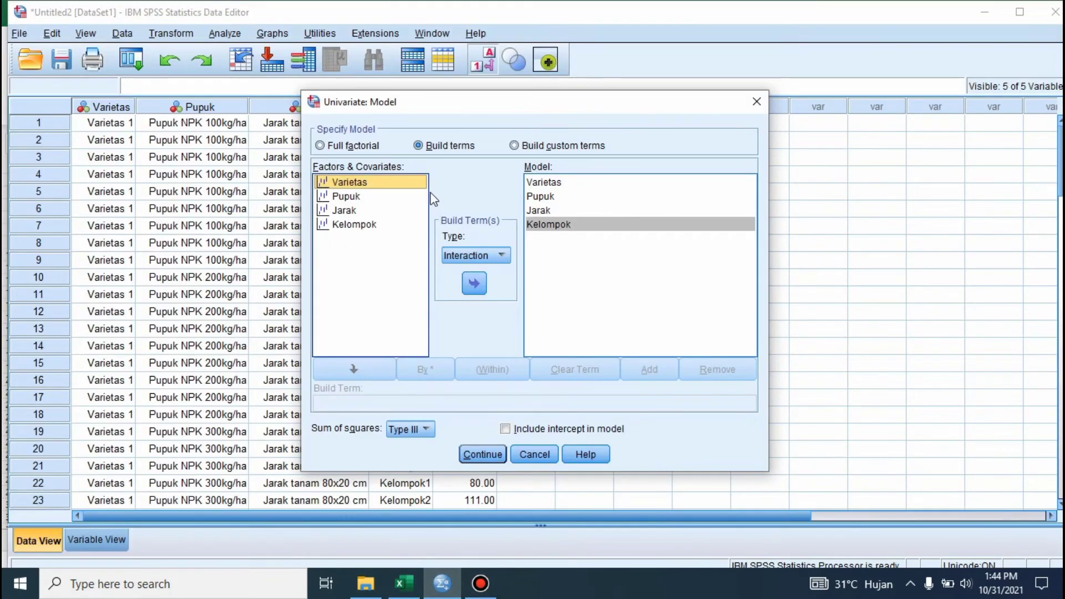
left_click(366, 197, "ctrl")
left_click(475, 284)
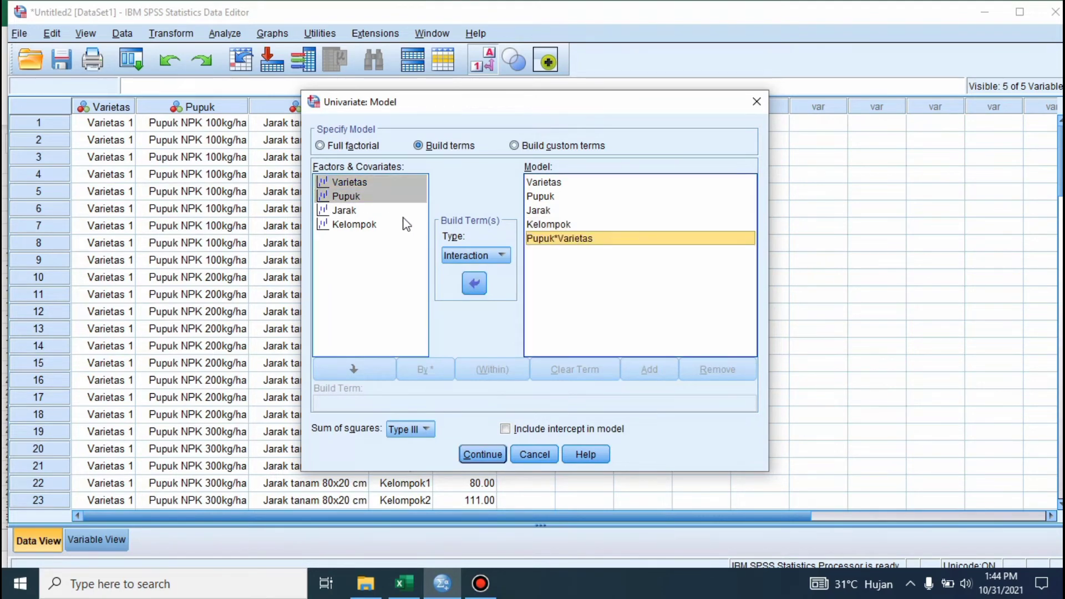
left_click(362, 182)
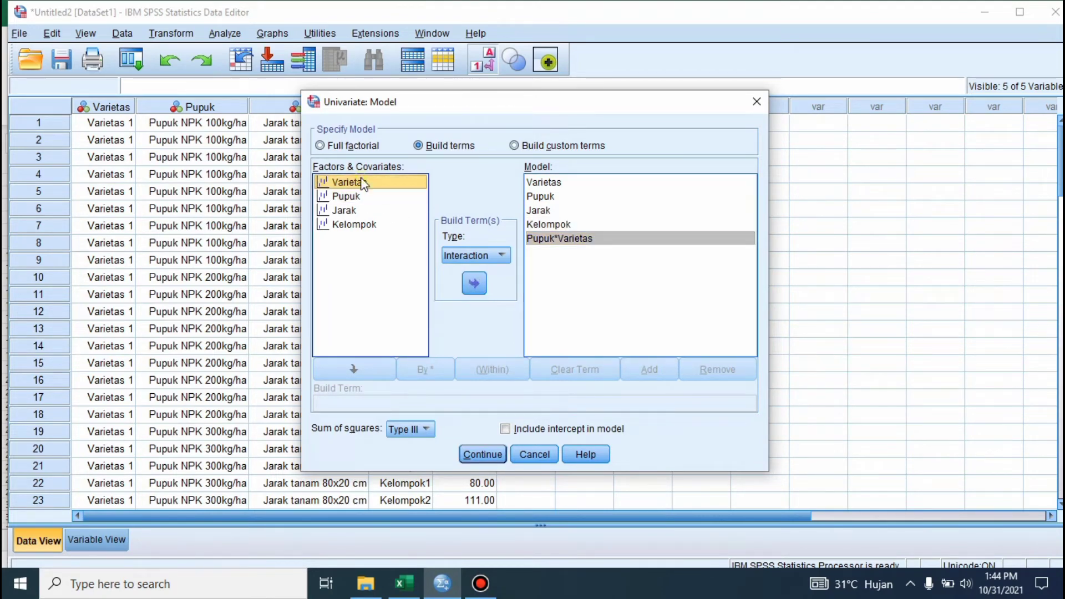
left_click(351, 211, "ctrl")
left_click(475, 284)
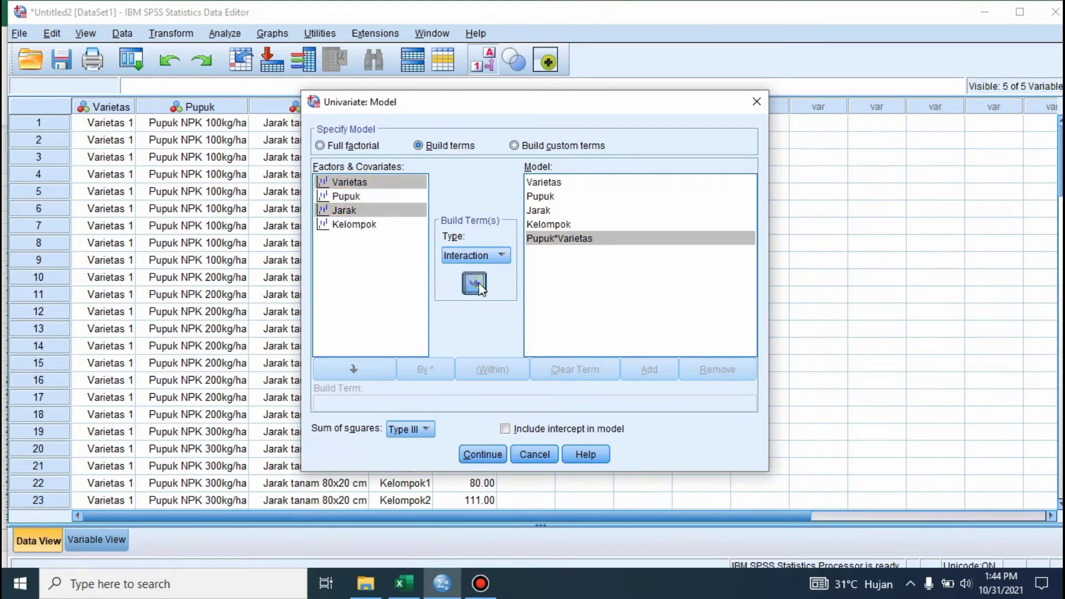
left_click(350, 183)
left_click(353, 197, "ctrl")
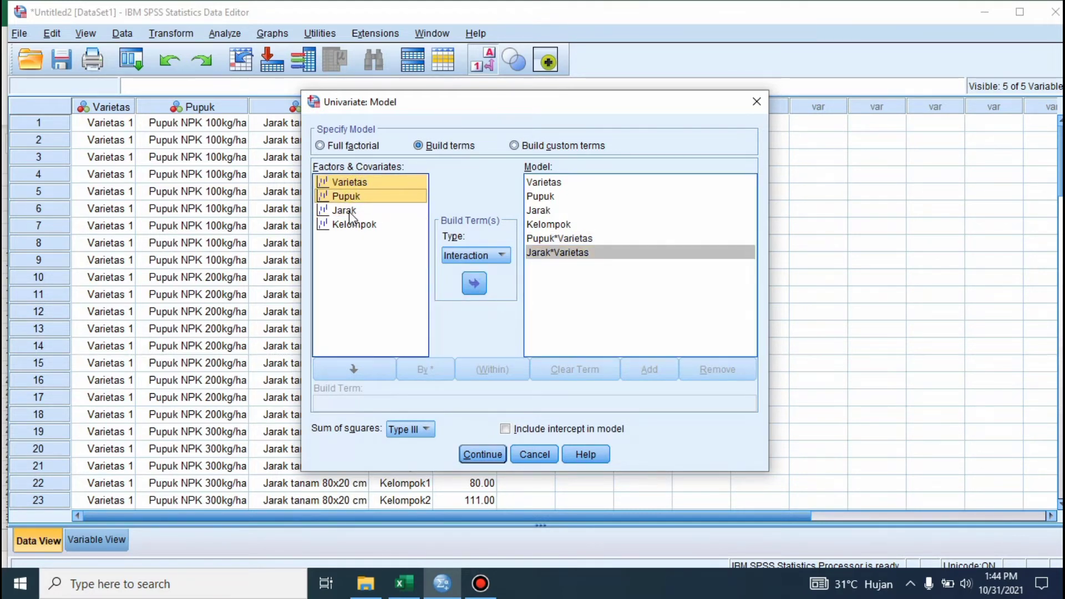
left_click(349, 211, "ctrl")
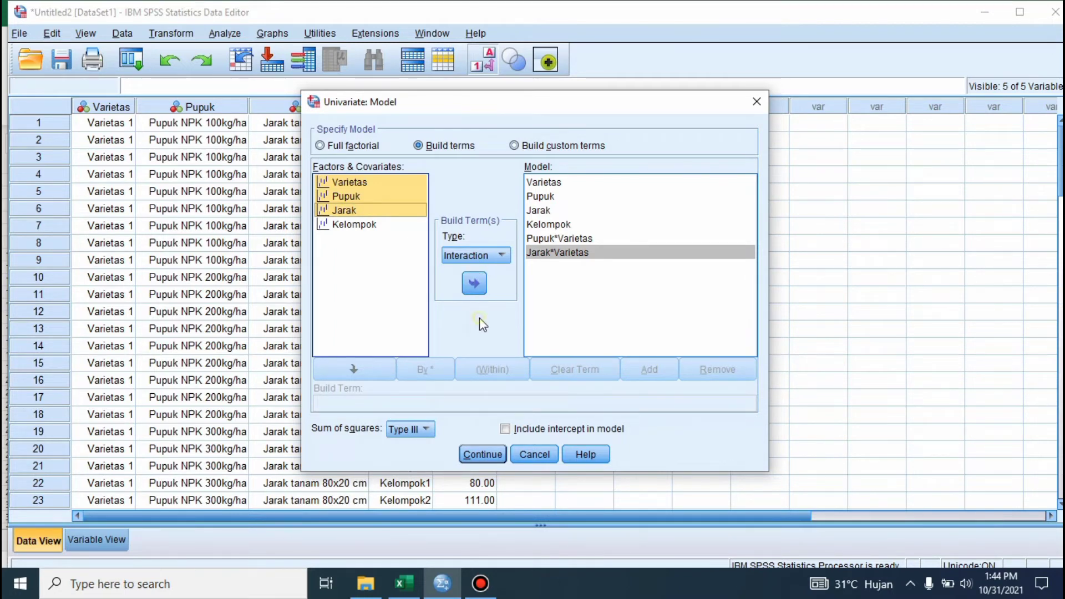
left_click(354, 181)
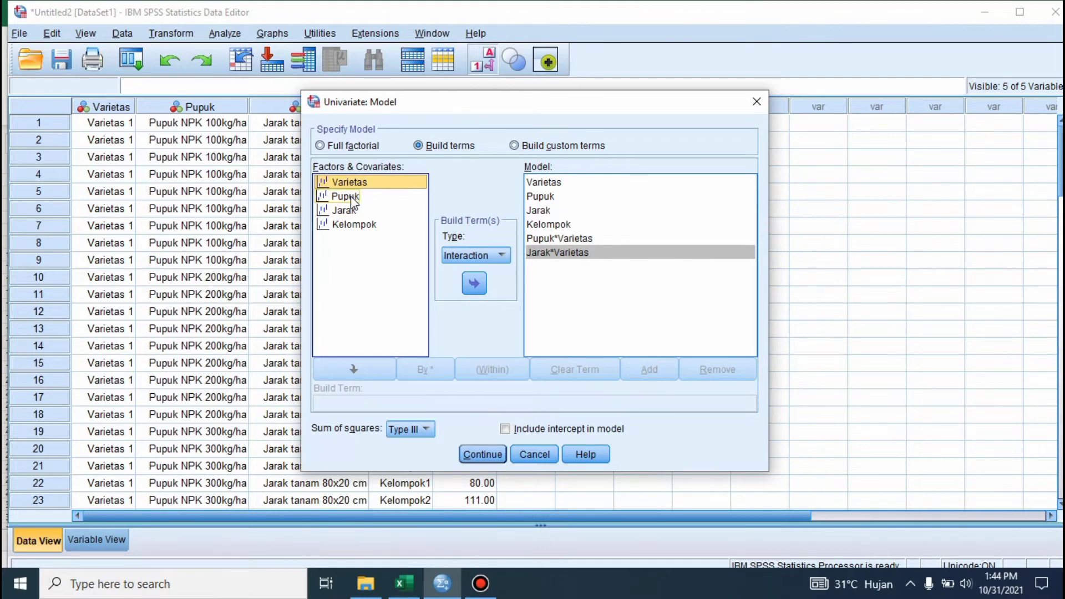
left_click(530, 253)
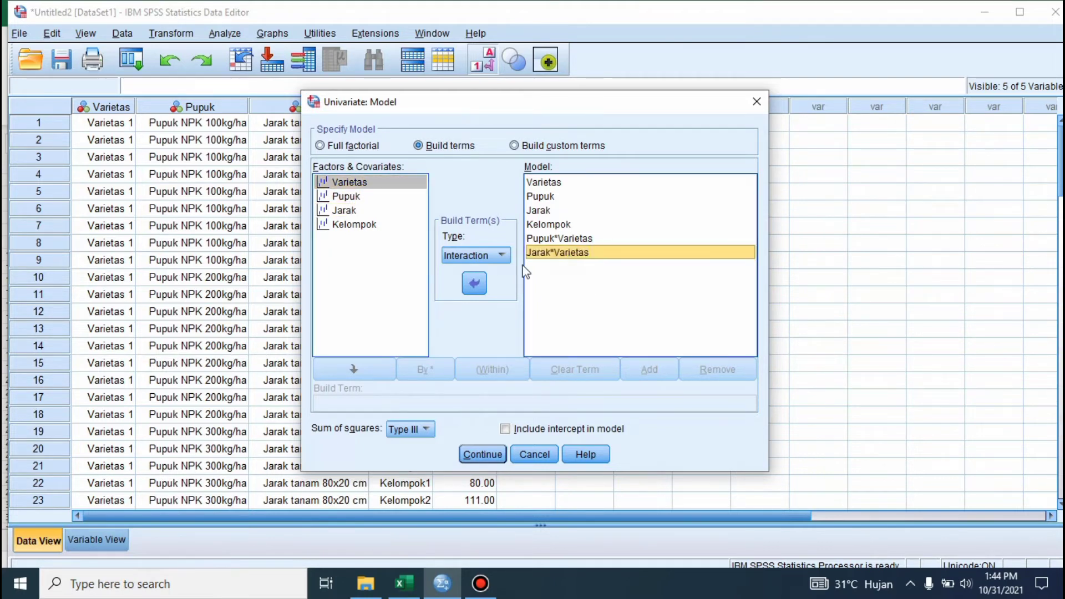
left_click(474, 283)
left_click(365, 256)
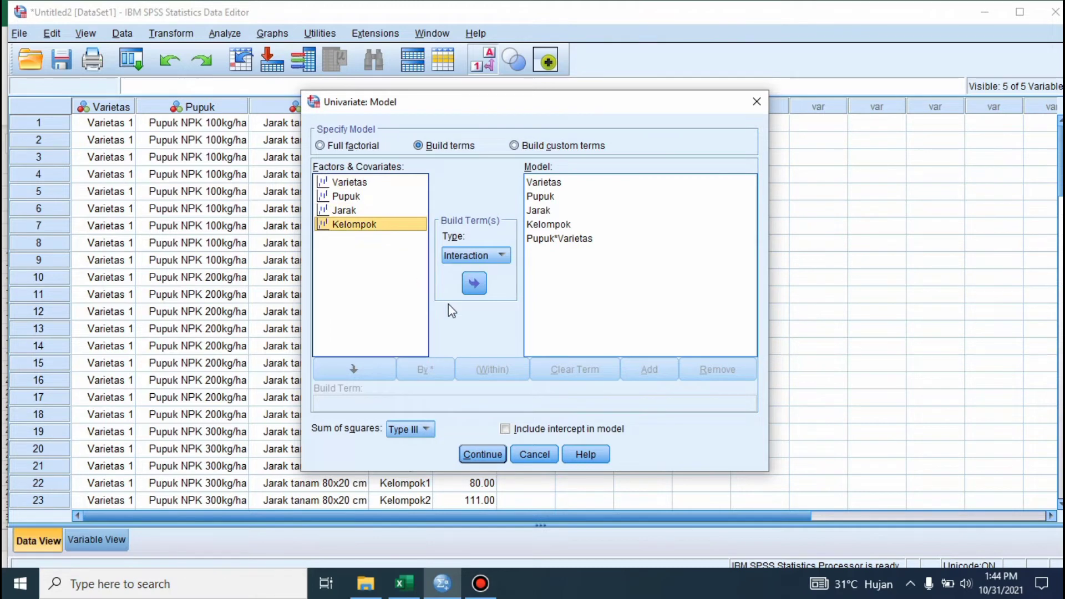
Add the Jarak*Pupuk interaction and the Jarak*Varietas interaction to the model terms
left_click(346, 197)
left_click(344, 210, "ctrl")
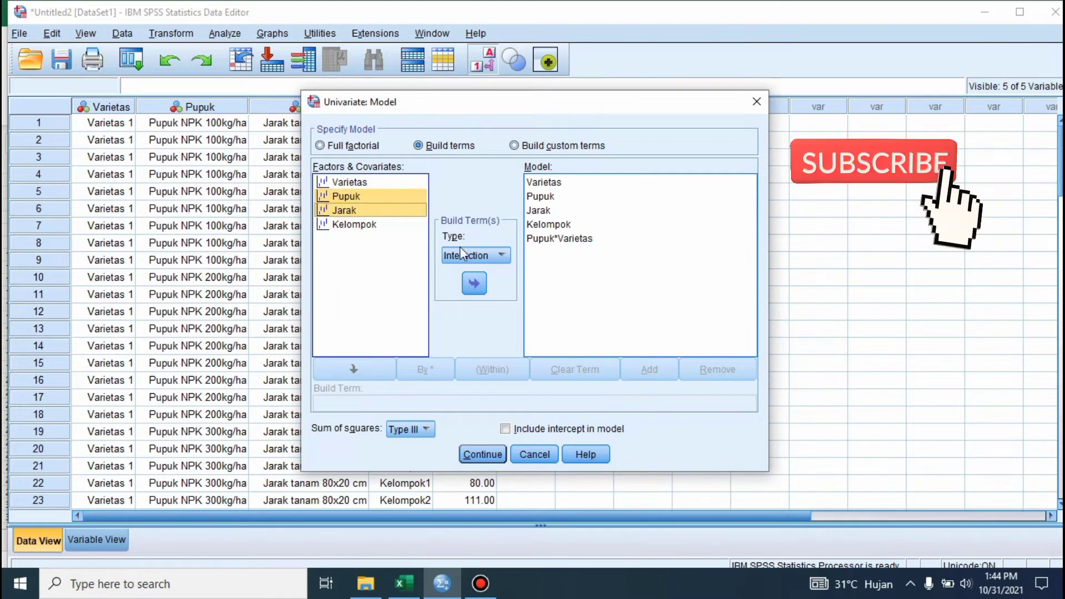
left_click(475, 283)
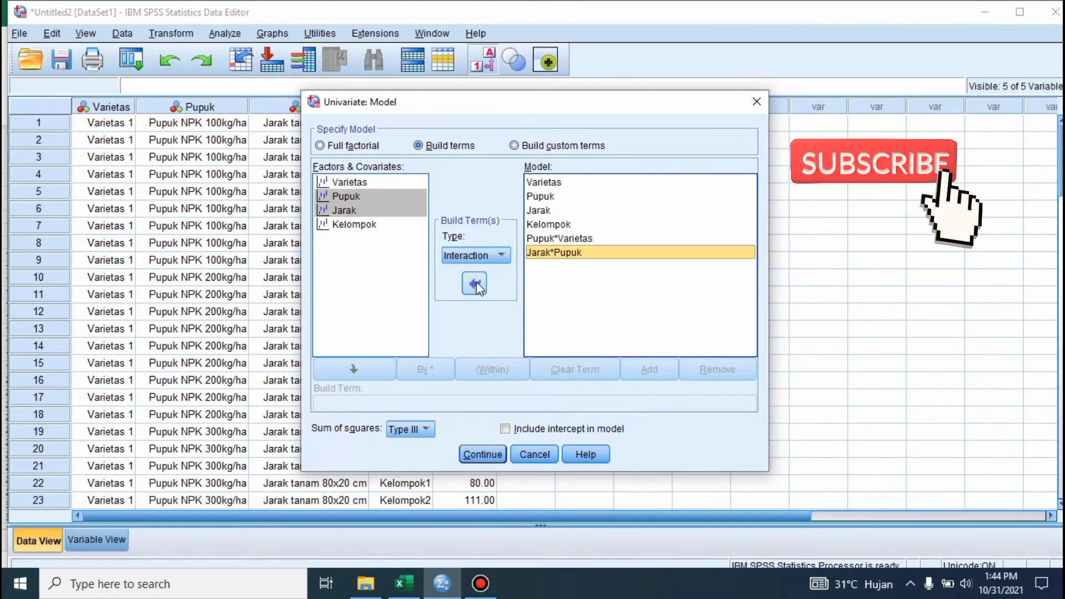
left_click(366, 181, "ctrl")
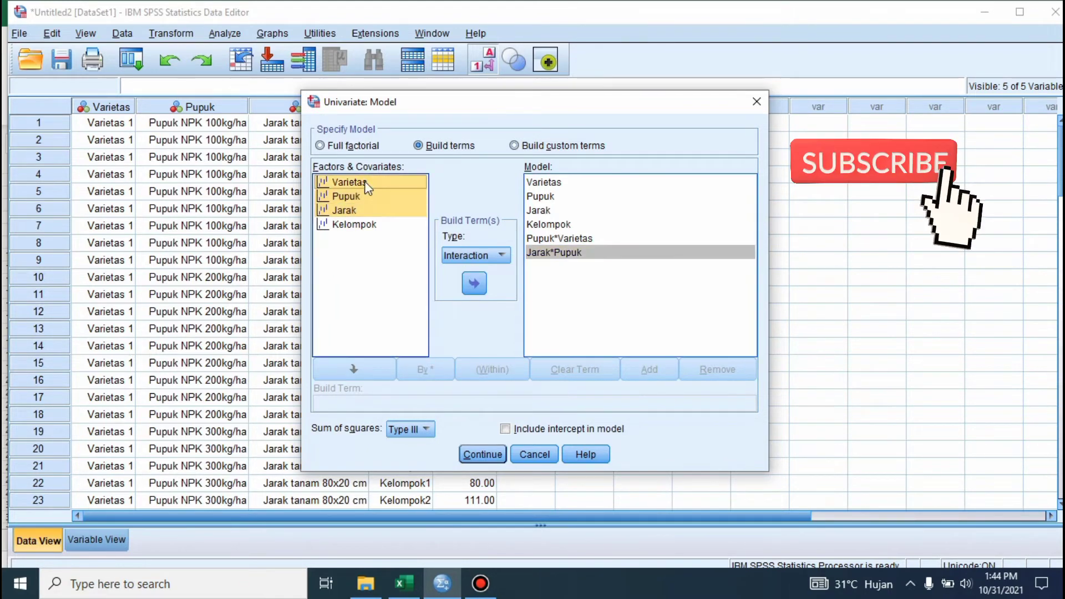
left_click(373, 270)
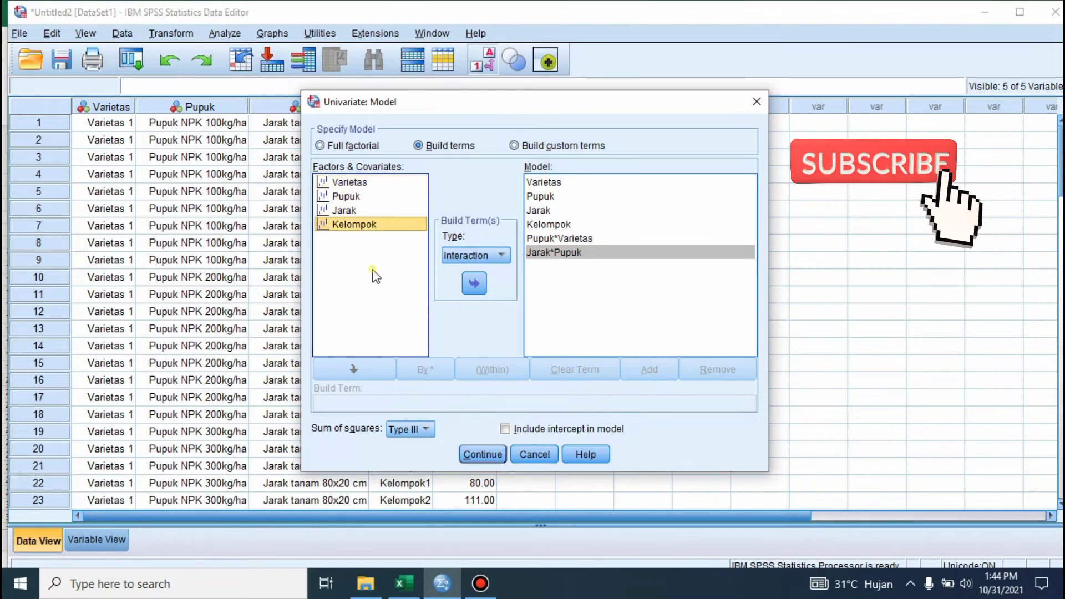
left_click(344, 183)
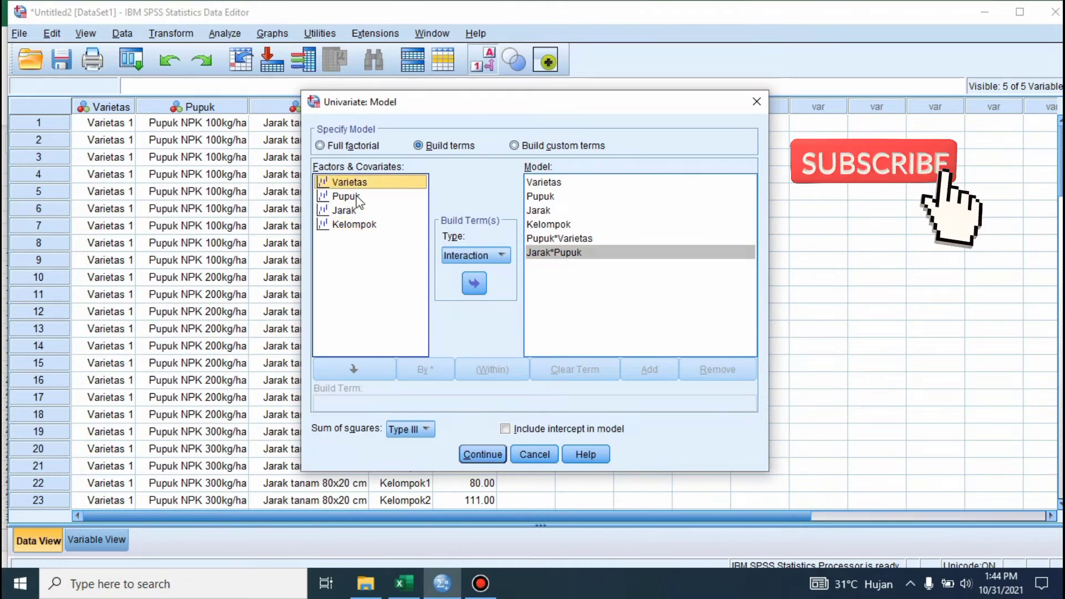
left_click(346, 210, "ctrl")
left_click(474, 283)
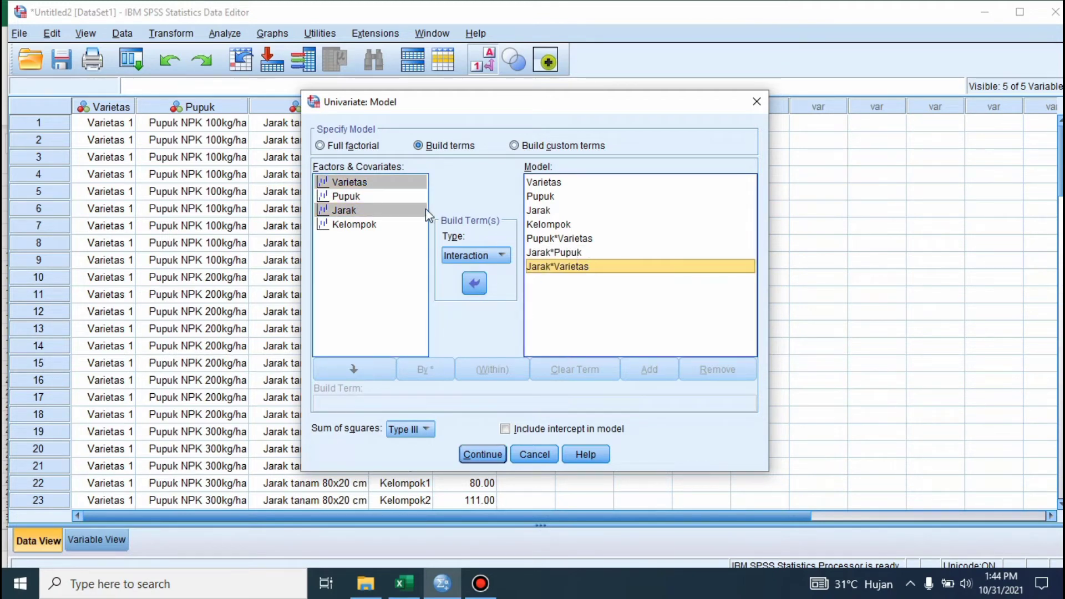
Add the three-way Jarak*Pupuk*Varietas interaction and accept the model specification
left_click(375, 185)
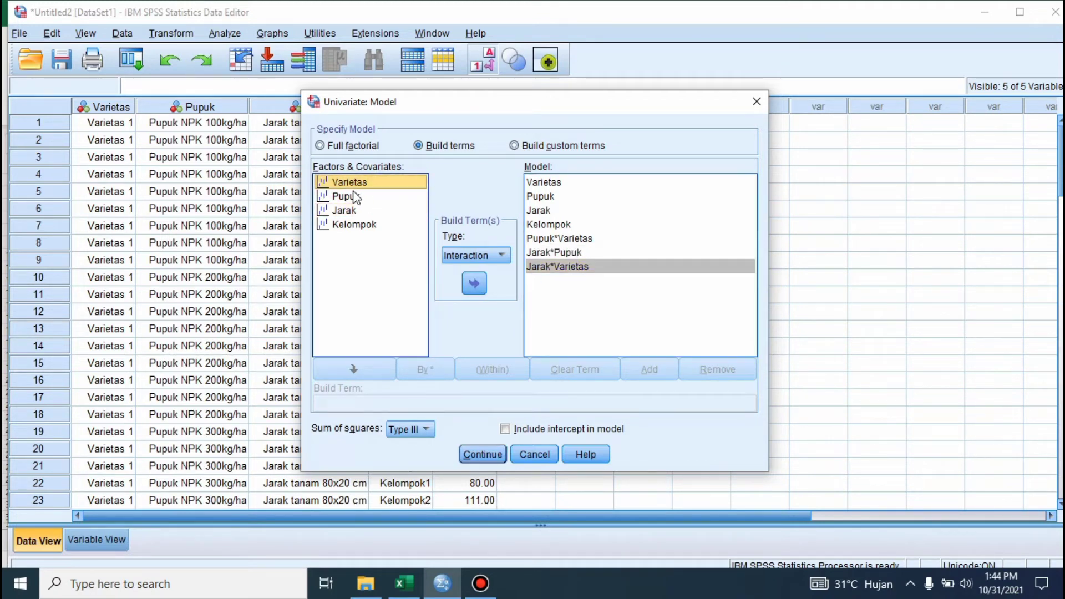
left_click(354, 195, "ctrl")
left_click(351, 211, "ctrl")
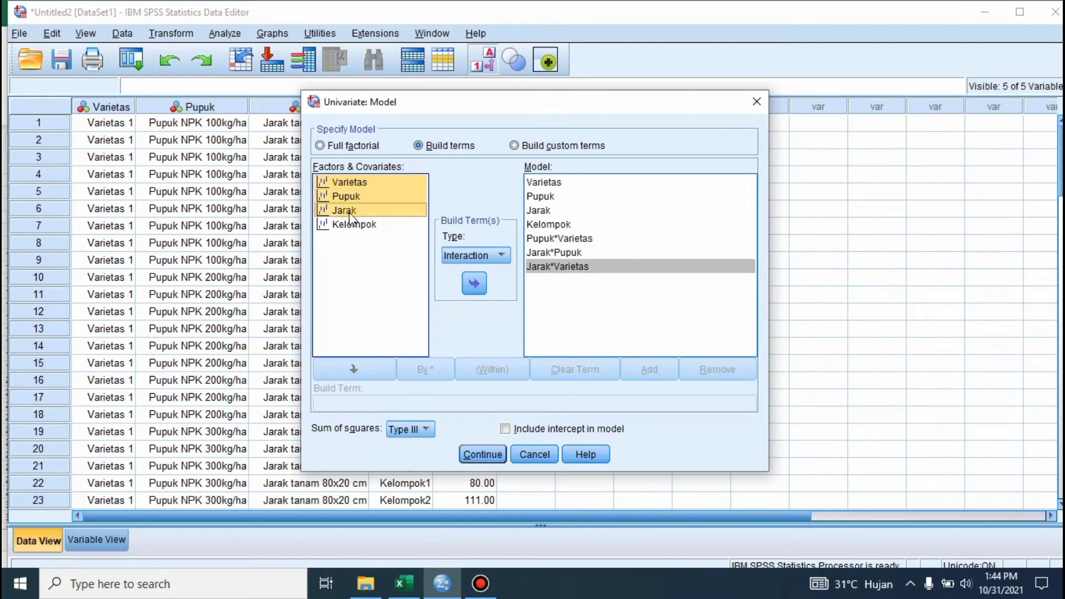
left_click(476, 284)
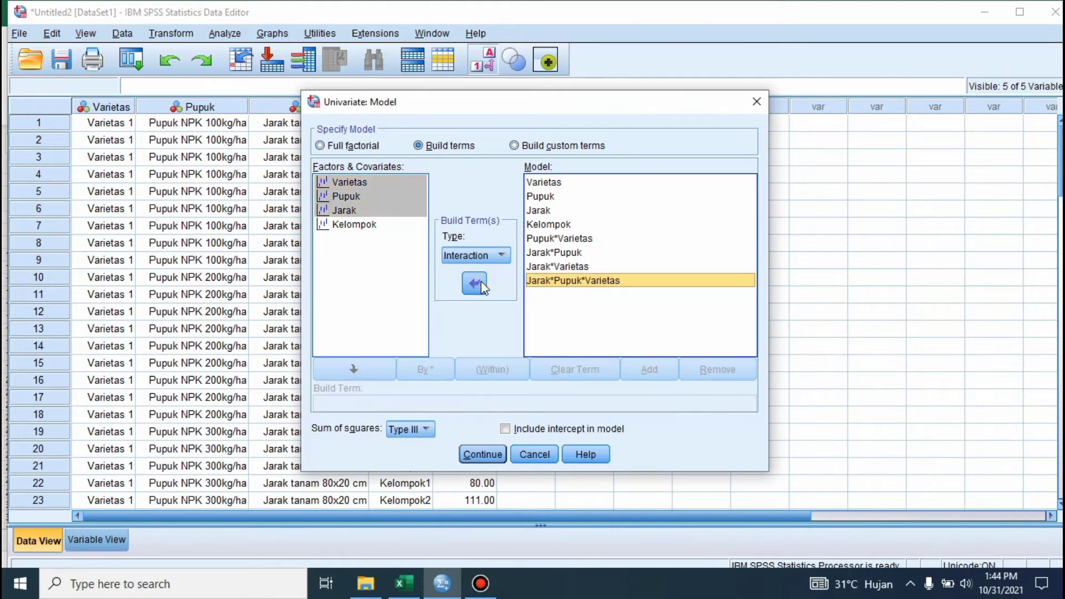
left_click(482, 454)
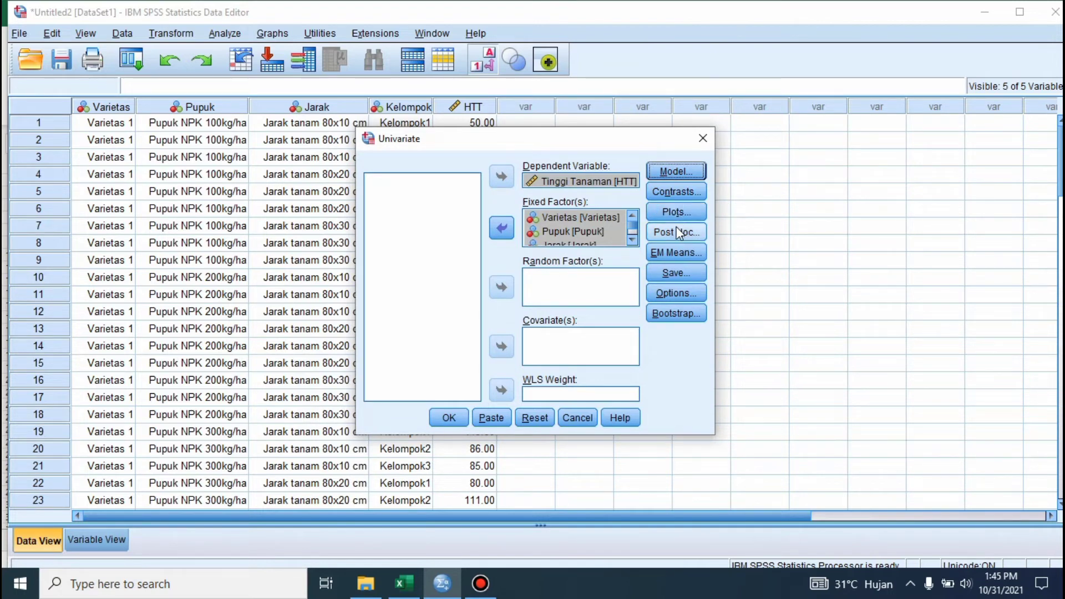
Reopen the Univariate model specification, review its intercept option and accept the model
left_click(674, 175)
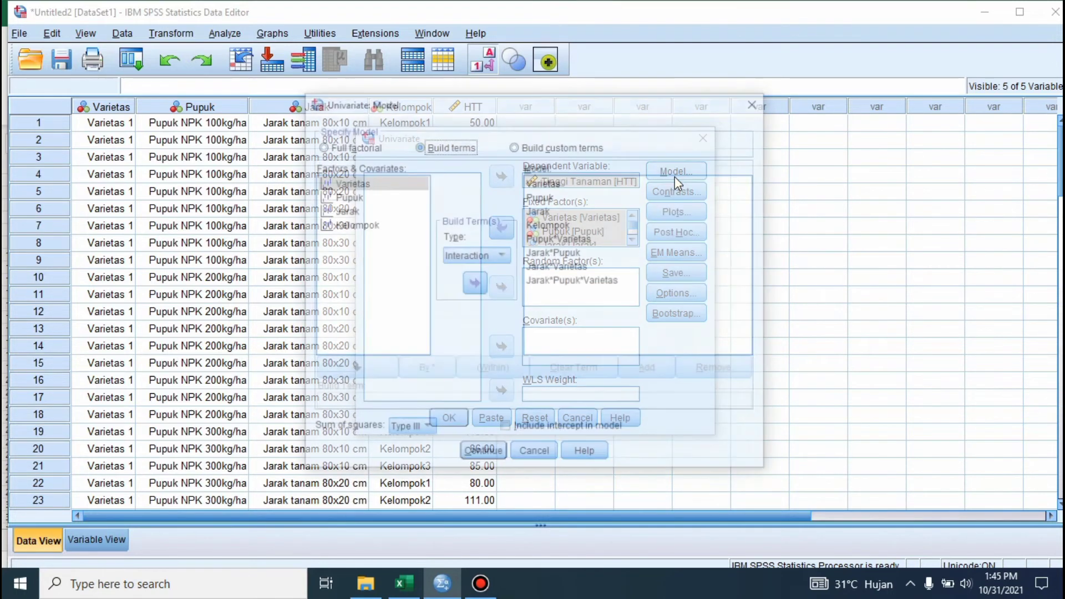
left_click(505, 429)
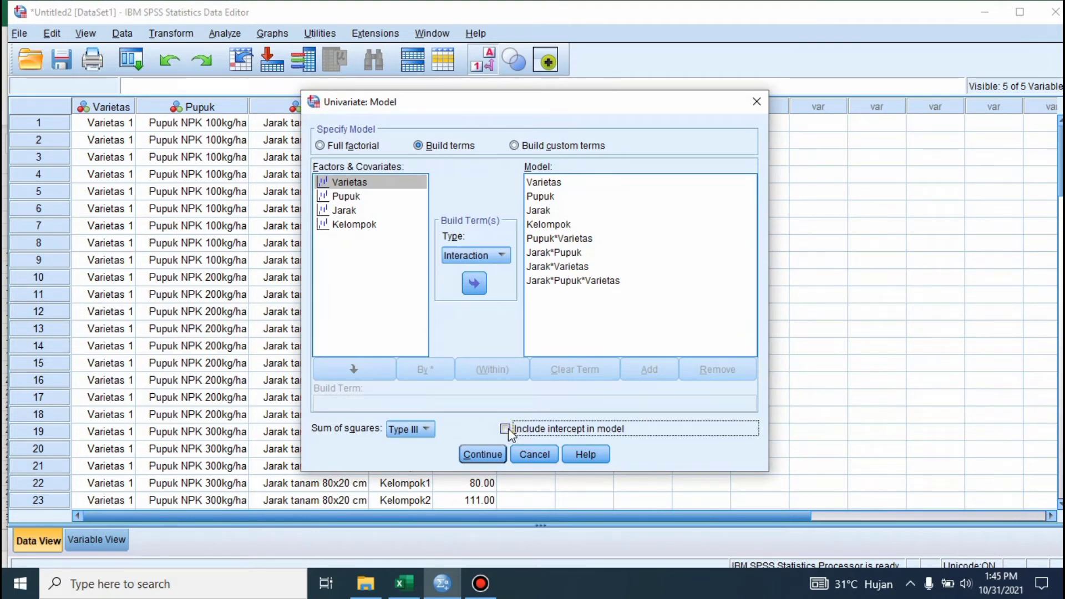
left_click(495, 450)
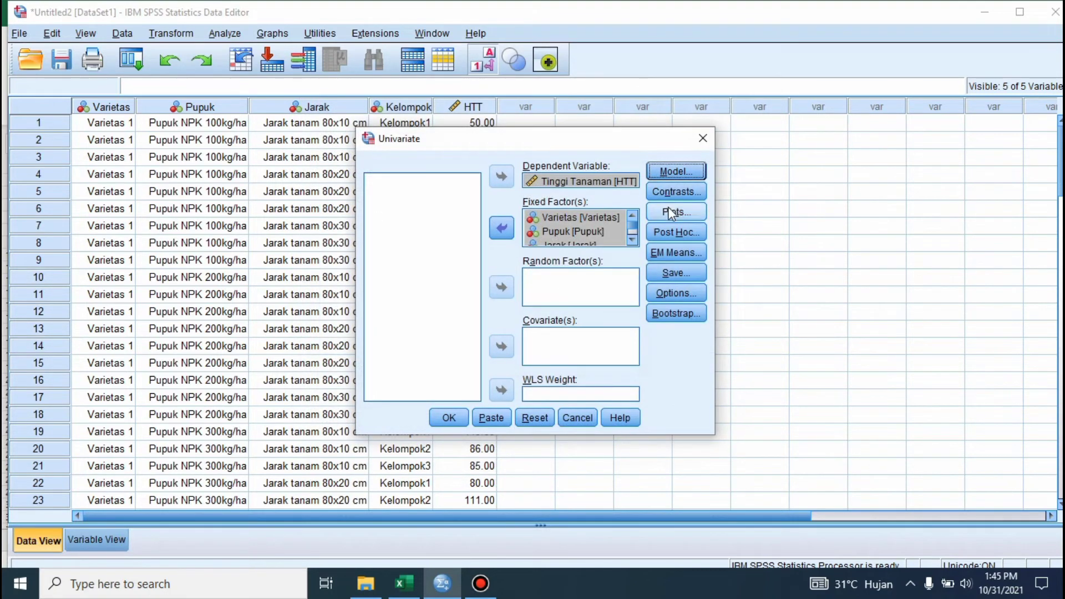
Request Tukey post hoc tests for Varietas, Pupuk, Jarak and Kelompok and run the Univariate analysis
left_click(675, 232)
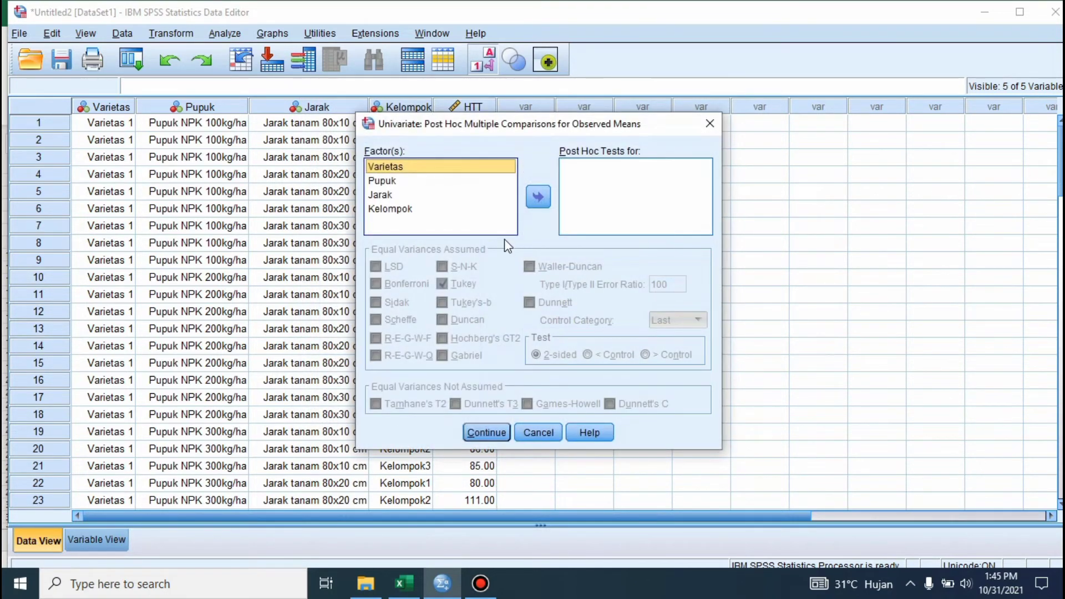
left_click(399, 181, "ctrl")
left_click(392, 196, "ctrl")
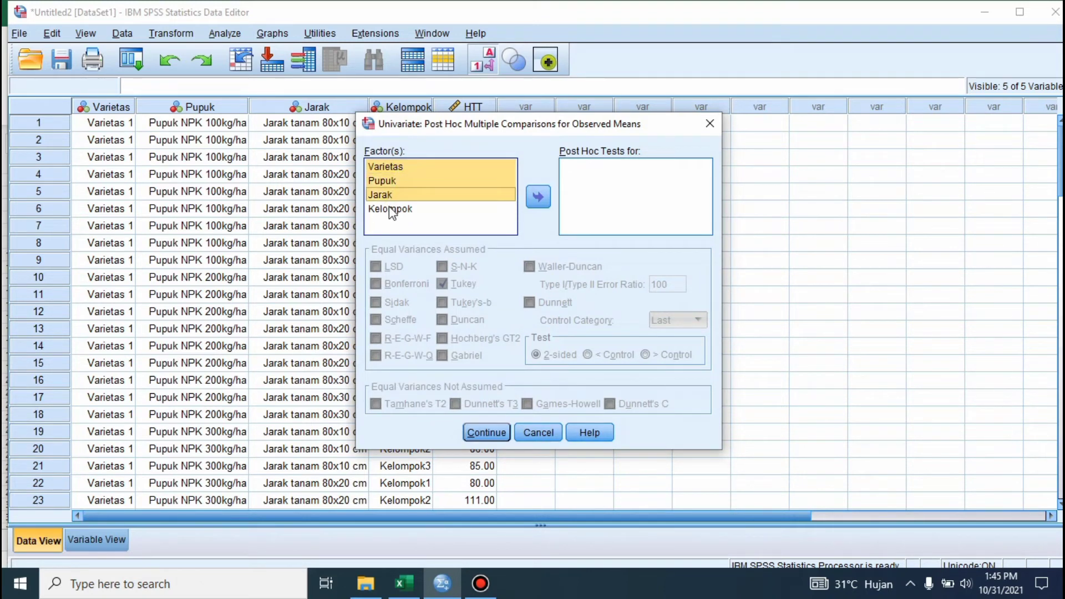
left_click(392, 211, "ctrl")
left_click(538, 198)
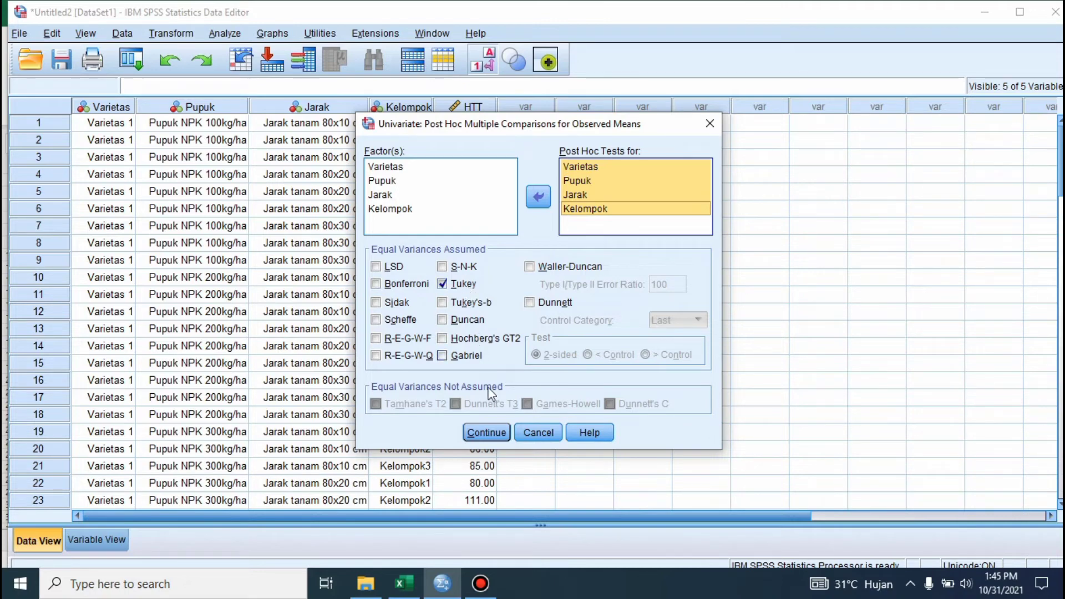
left_click(485, 433)
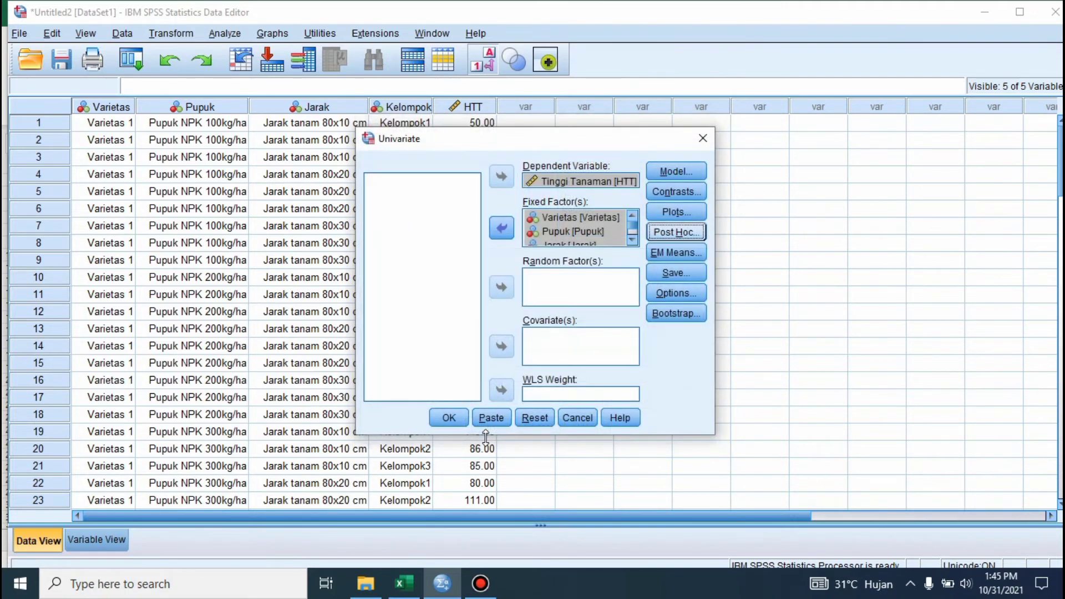
left_click(452, 420)
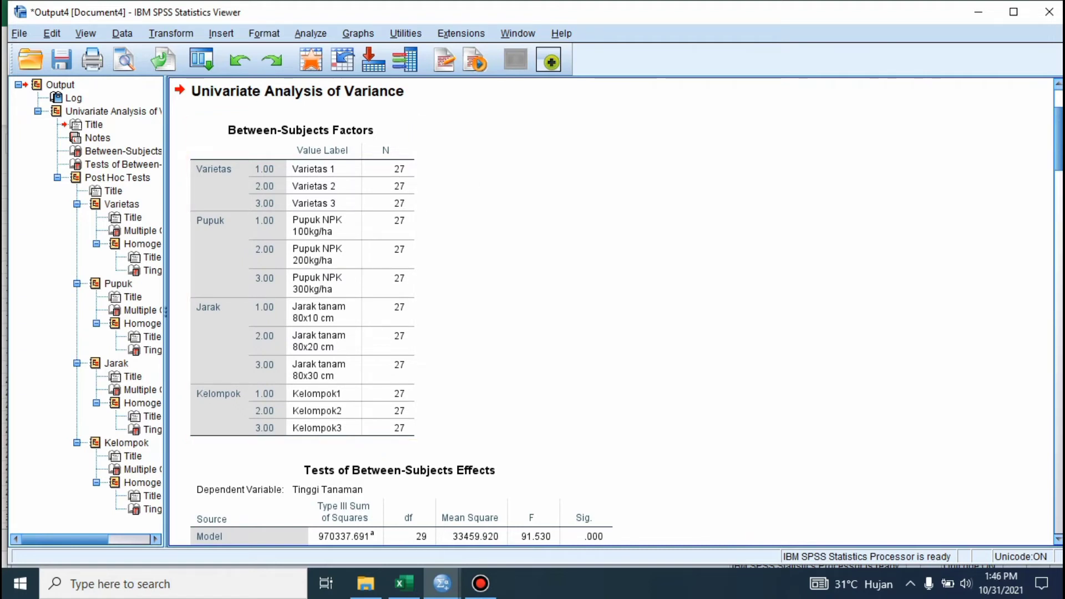
Examine the Tests of Between-Subjects Effects table and the Tukey homogeneous subsets for Varietas and Pupuk
scroll(610, 310, "down", 1)
scroll(1060, 199, "down", 10)
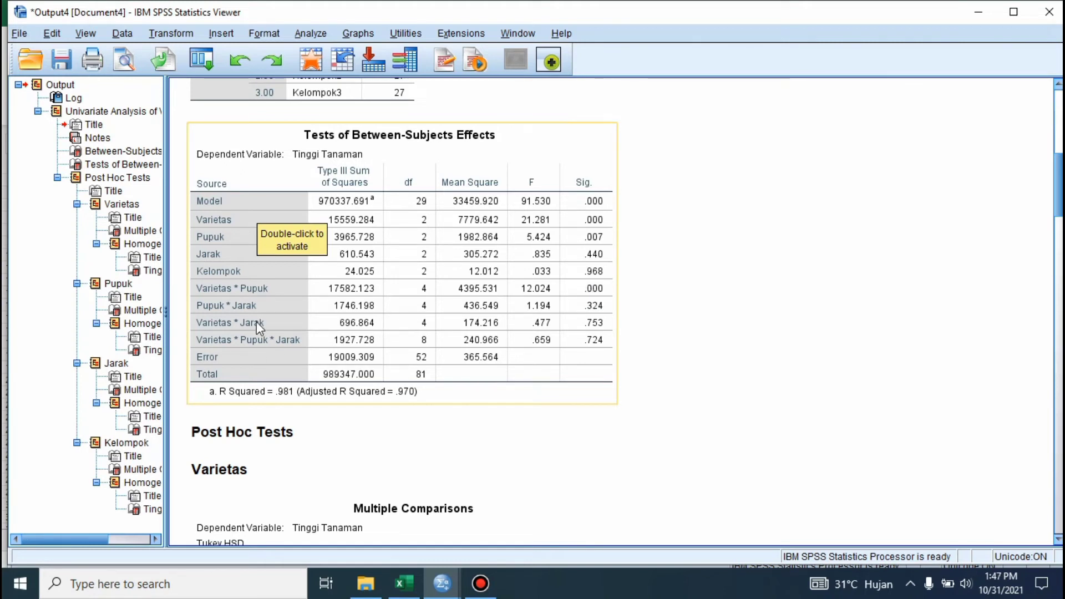
left_click_drag(1060, 186, 1056, 247)
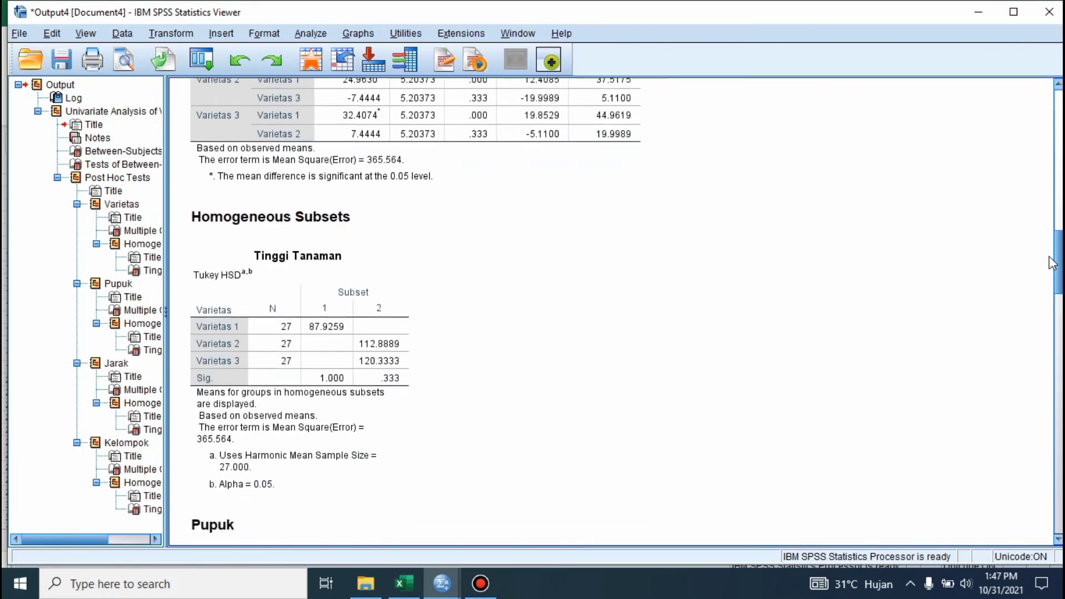
left_click(284, 344)
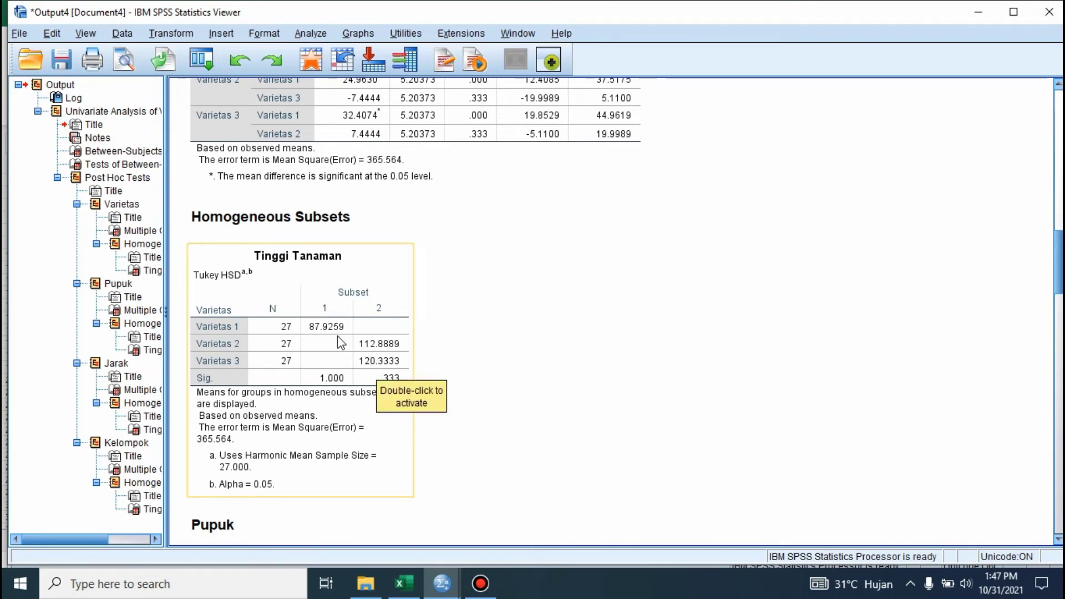
scroll(1058, 284, "down", 2)
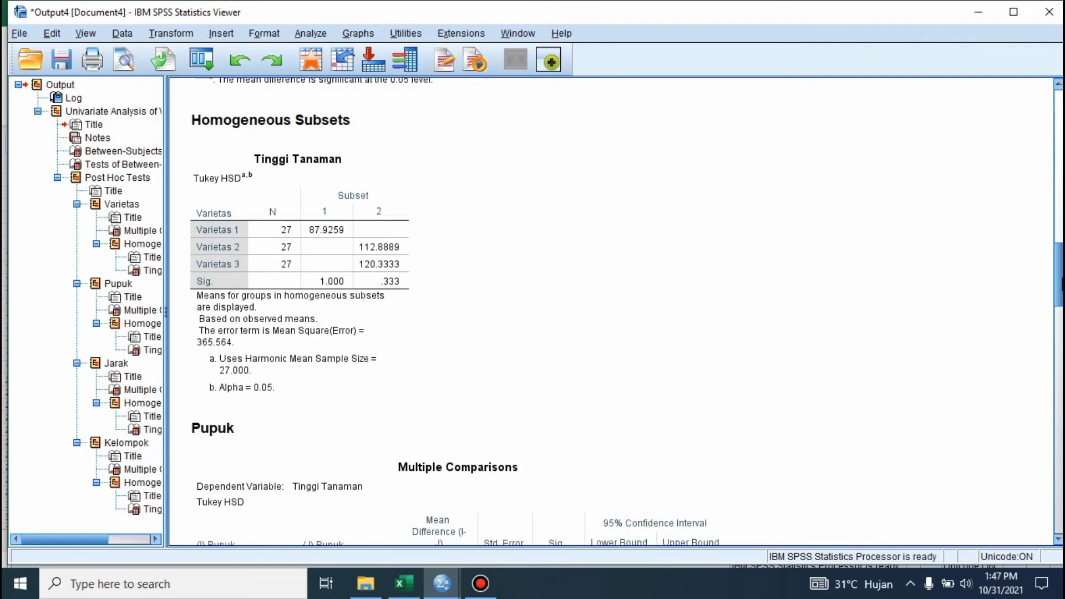
scroll(1058, 284, "down", 12)
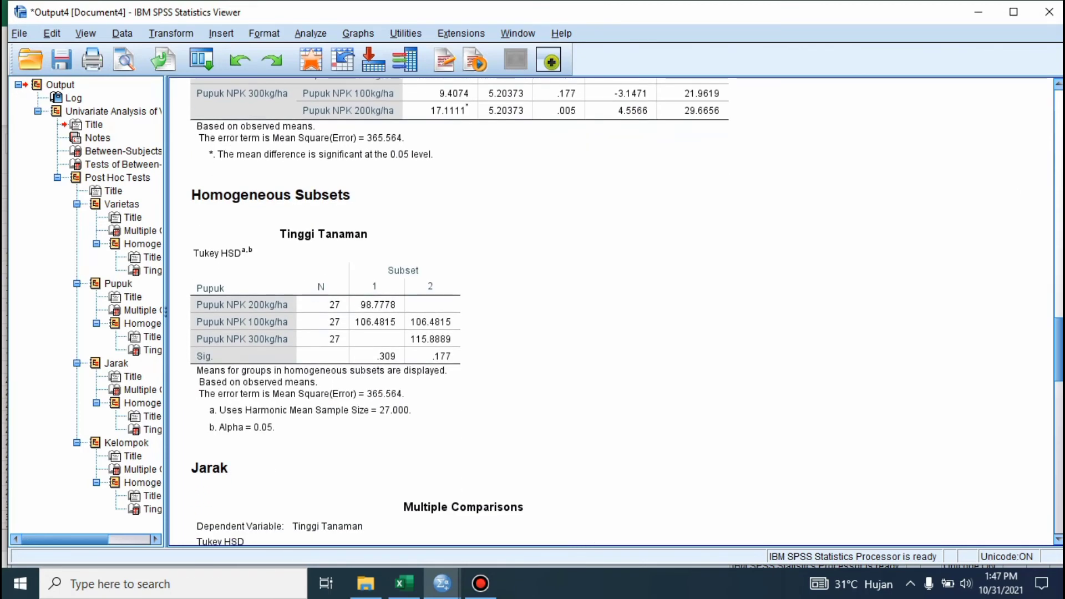
scroll(1058, 311, "down", 2)
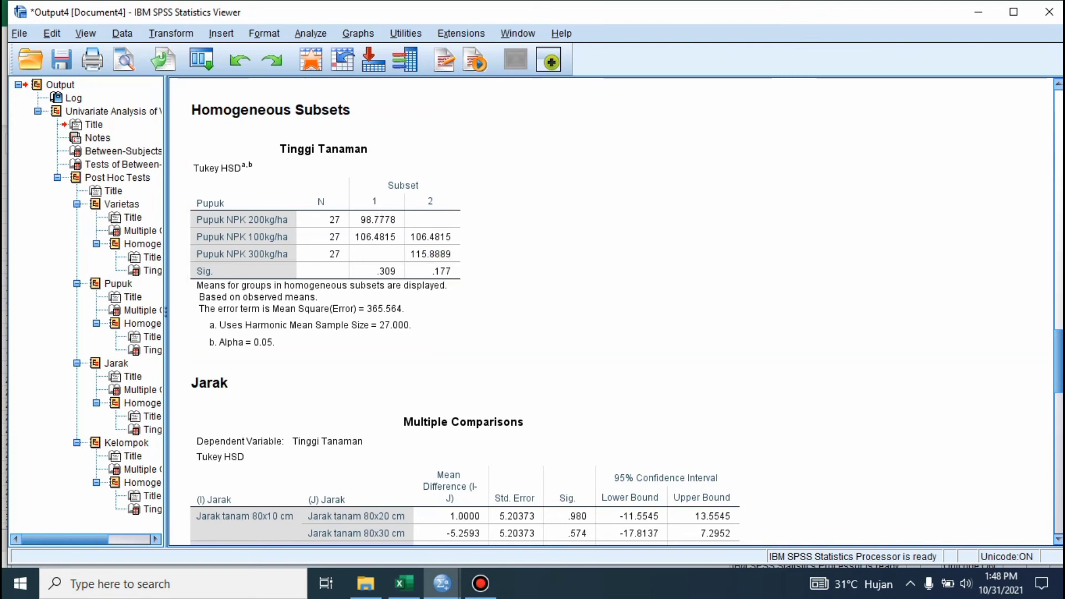
Examine the Tukey homogeneous subsets for Jarak and return to the beginning of the Univariate output
left_click_drag(1056, 377, 1056, 438)
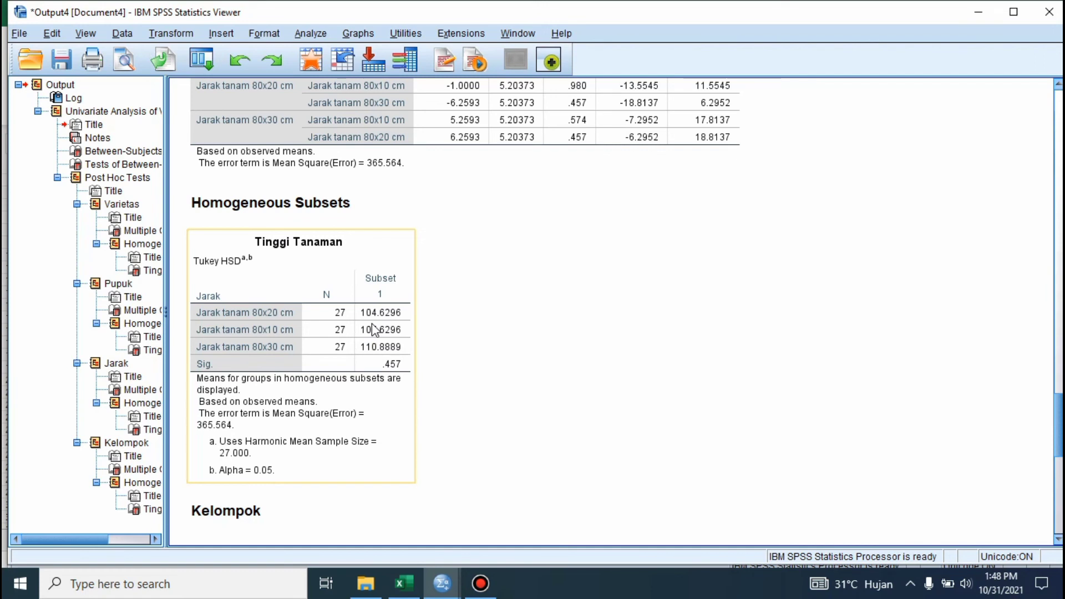
left_click(757, 327)
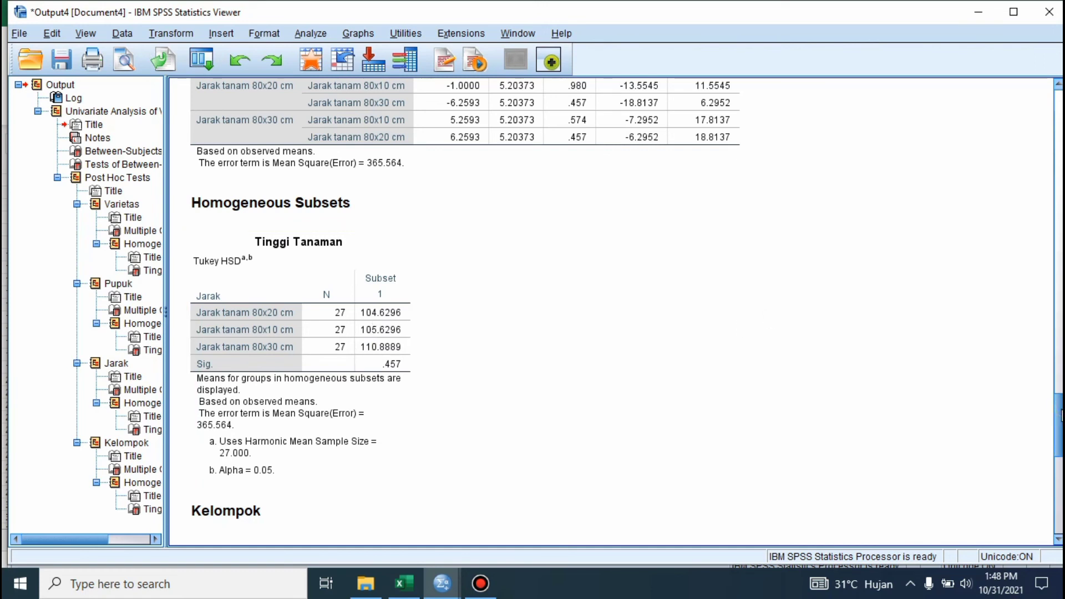
left_click(319, 364)
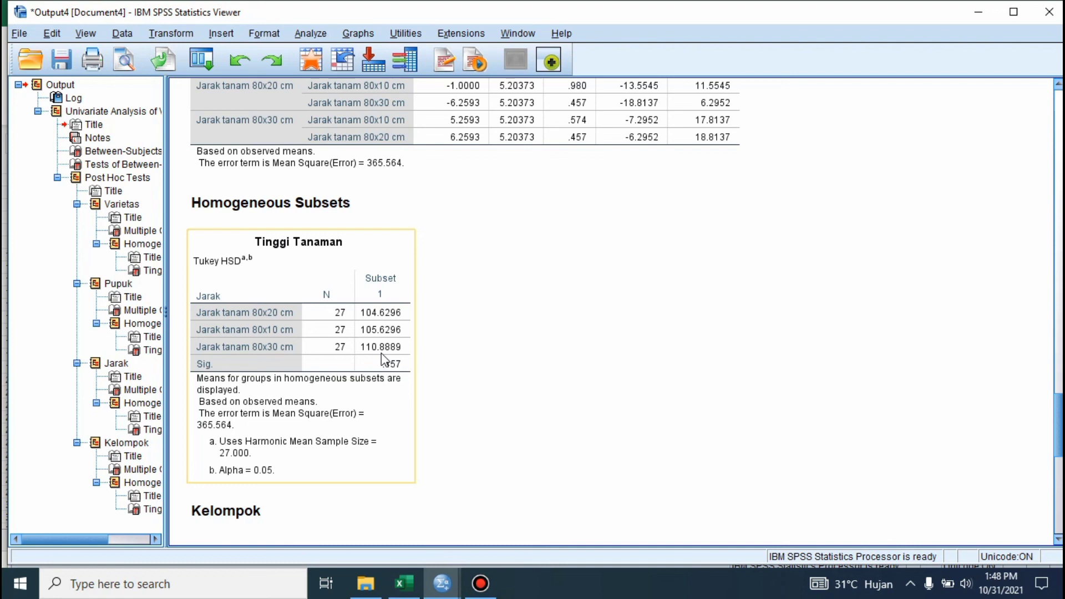
left_click(725, 354)
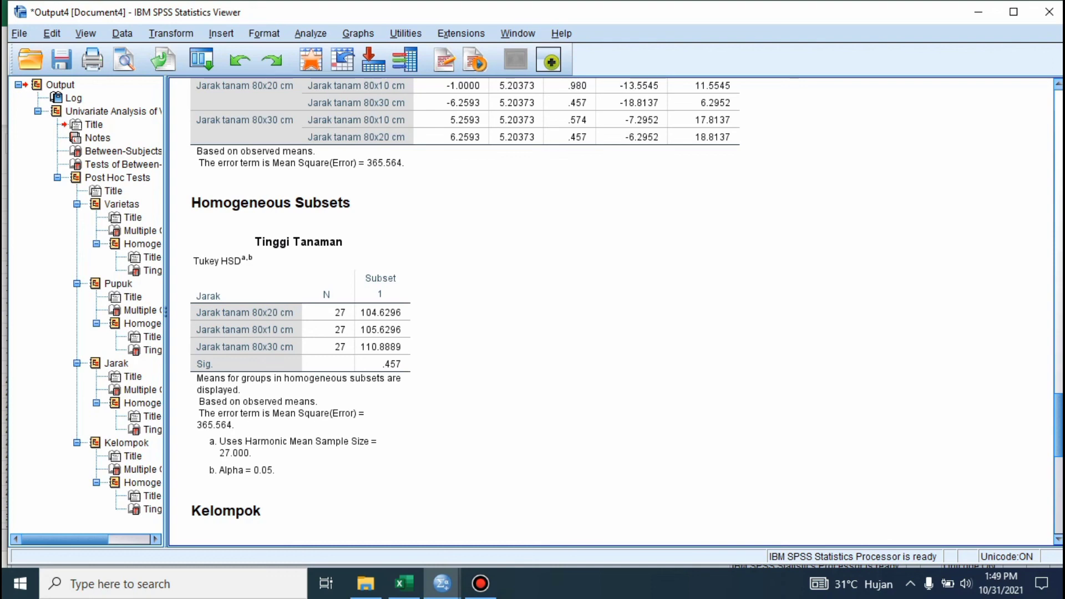
left_click_drag(1059, 420, 1060, 97)
left_click(273, 377)
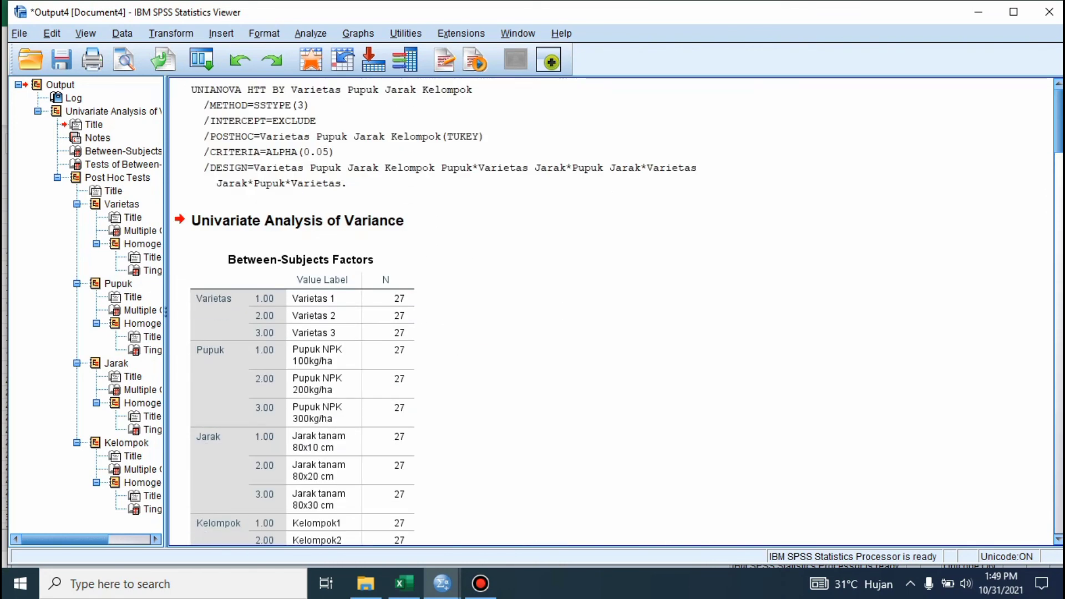